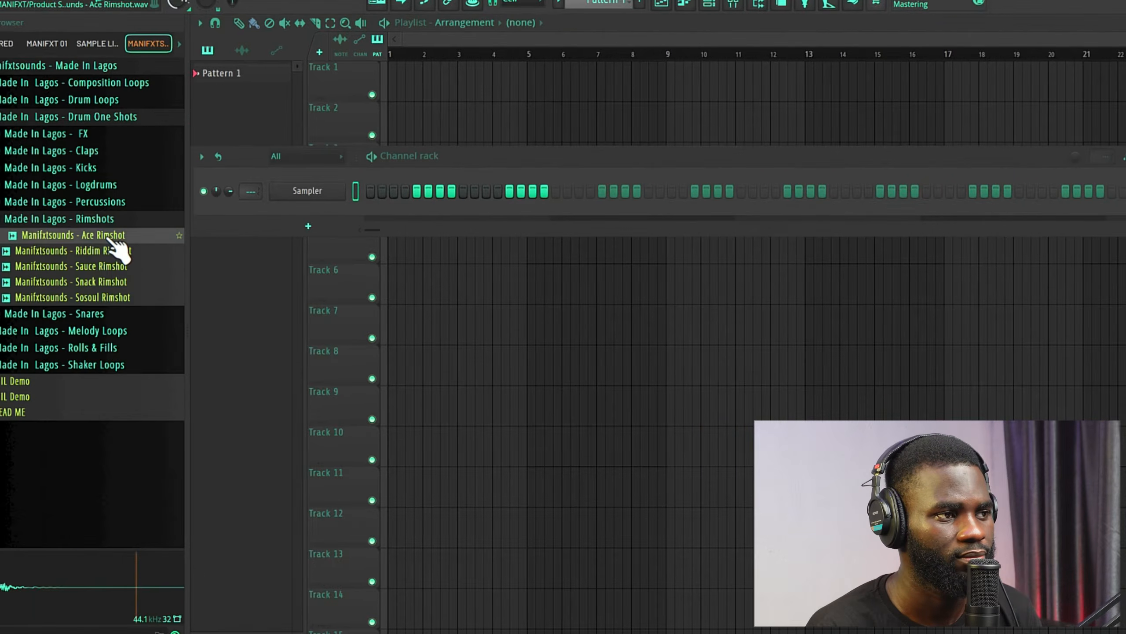
Audition the Made In Lagos rimshots and add Ace Rimshot as a new channel below the Sampler.
click(108, 252)
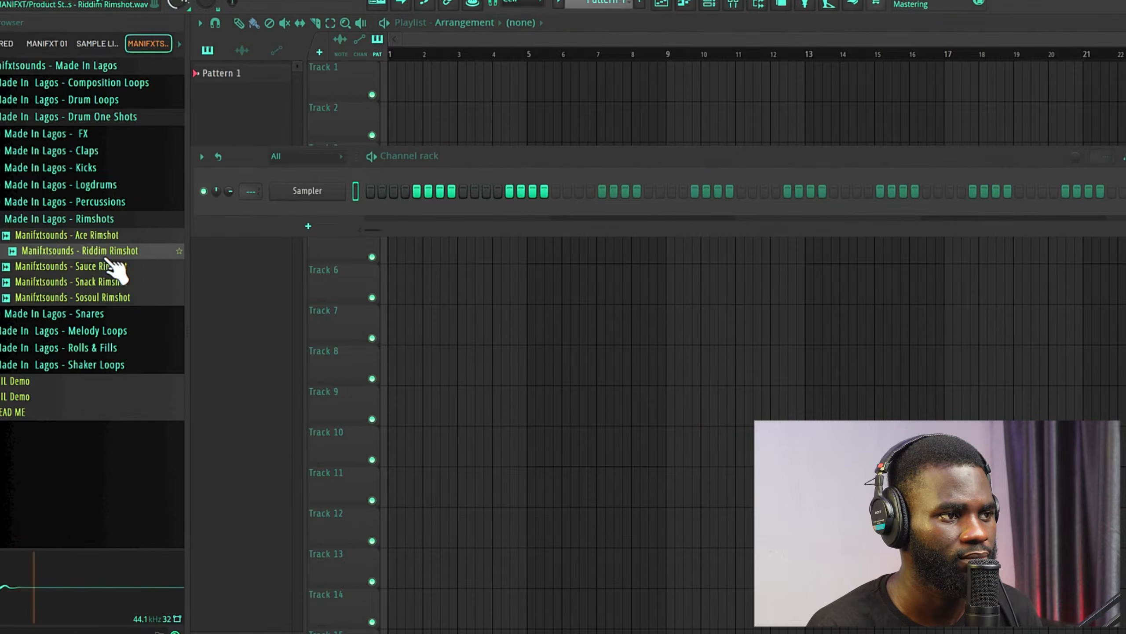
click(111, 283)
click(113, 296)
click(112, 282)
click(113, 268)
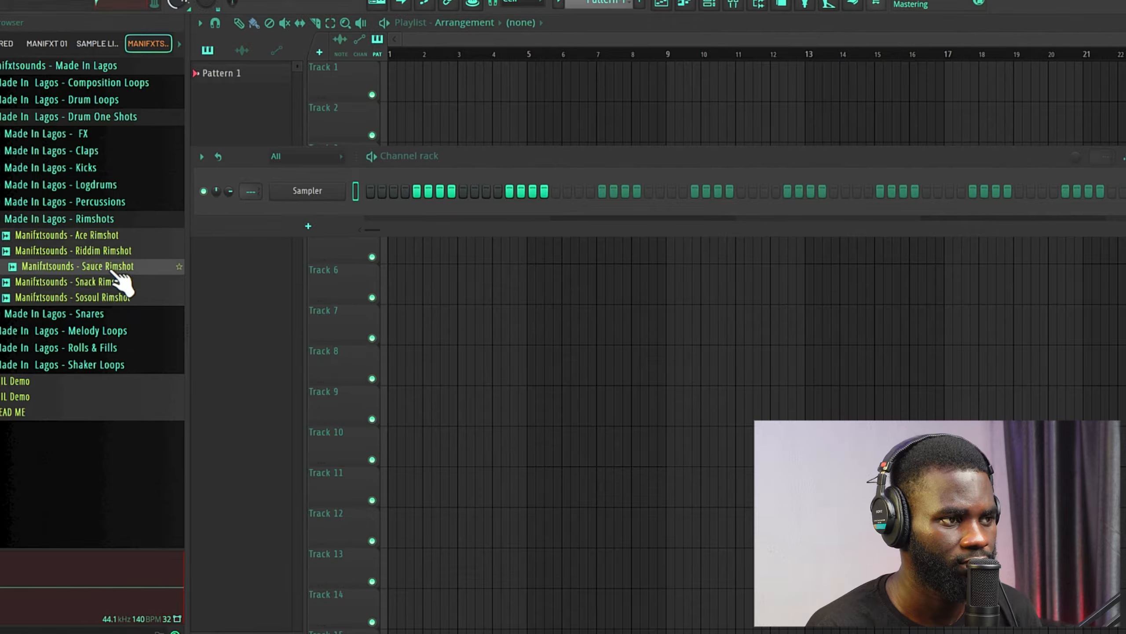
click(115, 236)
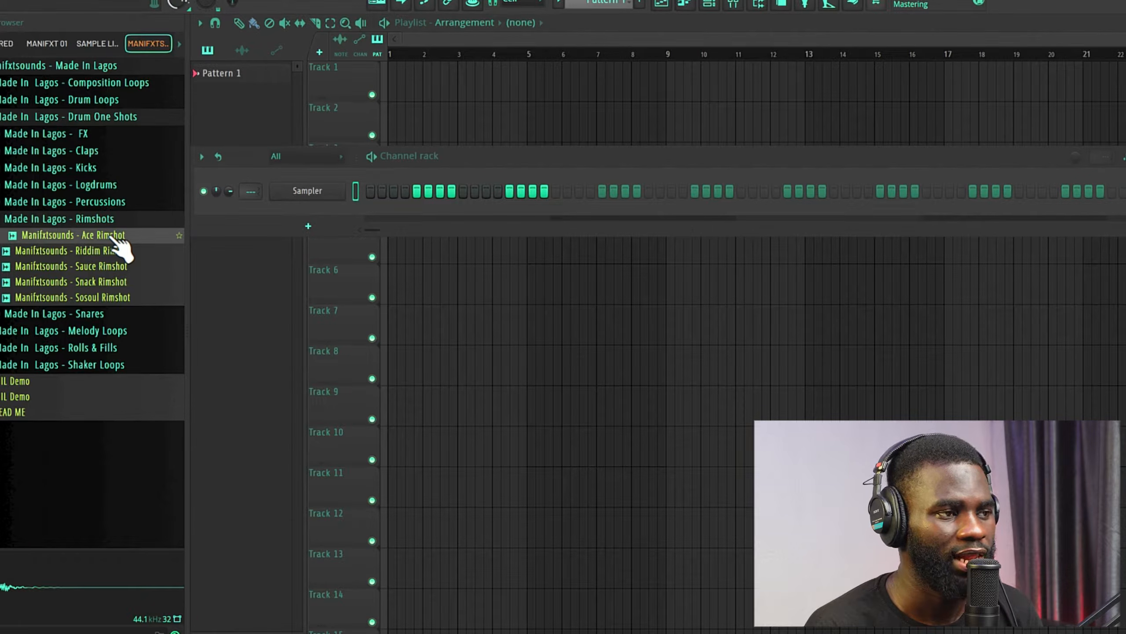
drag(111, 237, 319, 220)
click(111, 225)
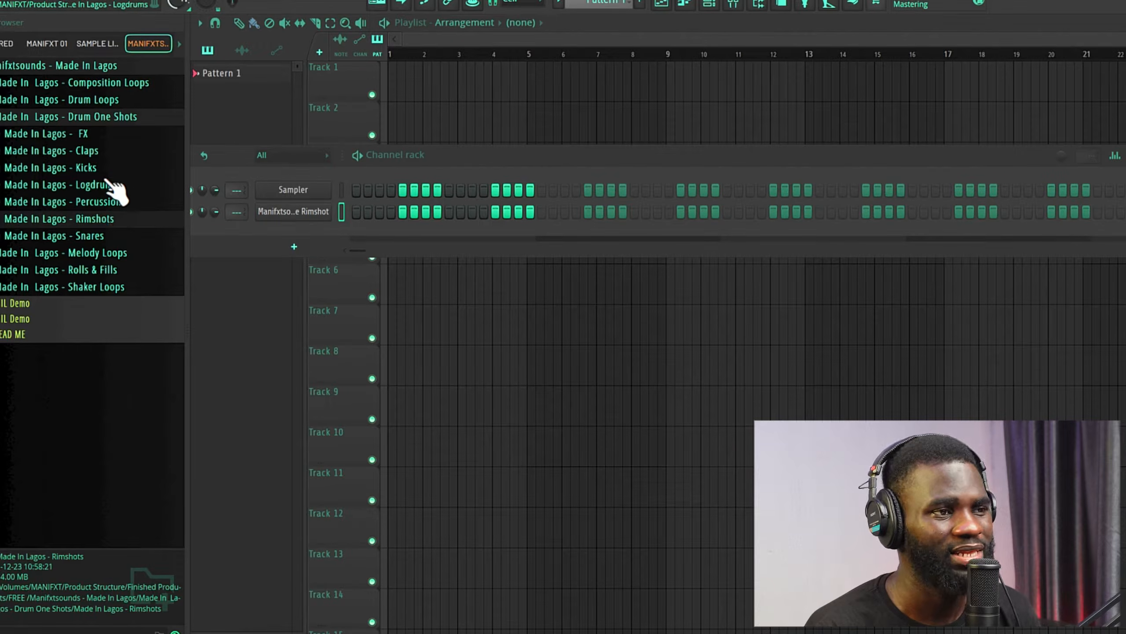
Audition the Made In Lagos kicks and load Apt Kick into the Sampler channel.
click(94, 169)
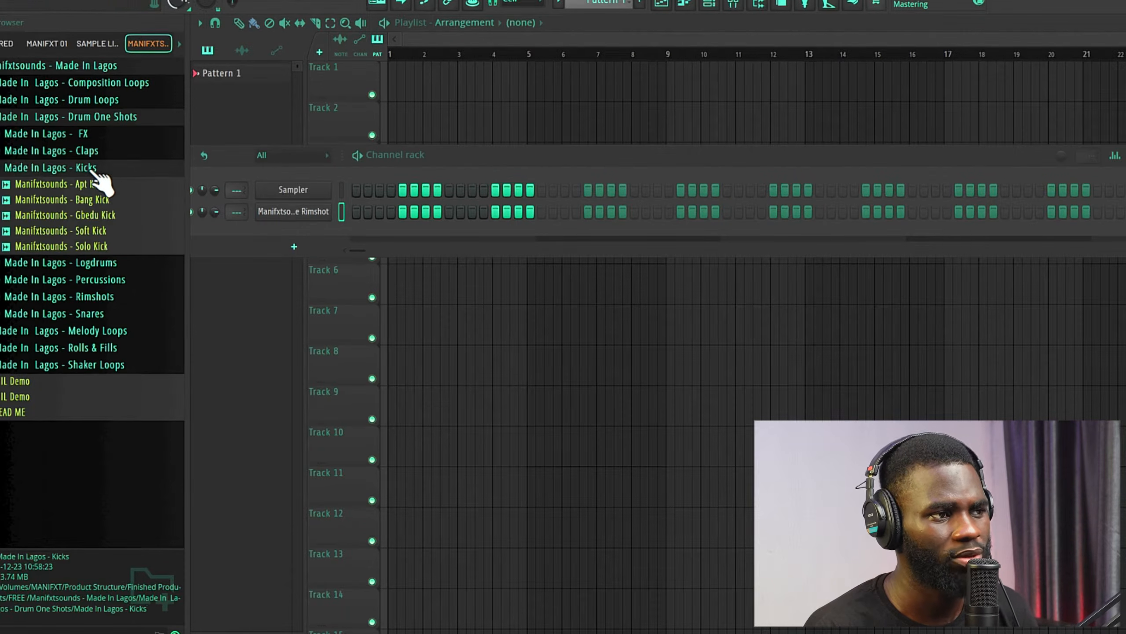
click(95, 183)
click(104, 214)
click(109, 231)
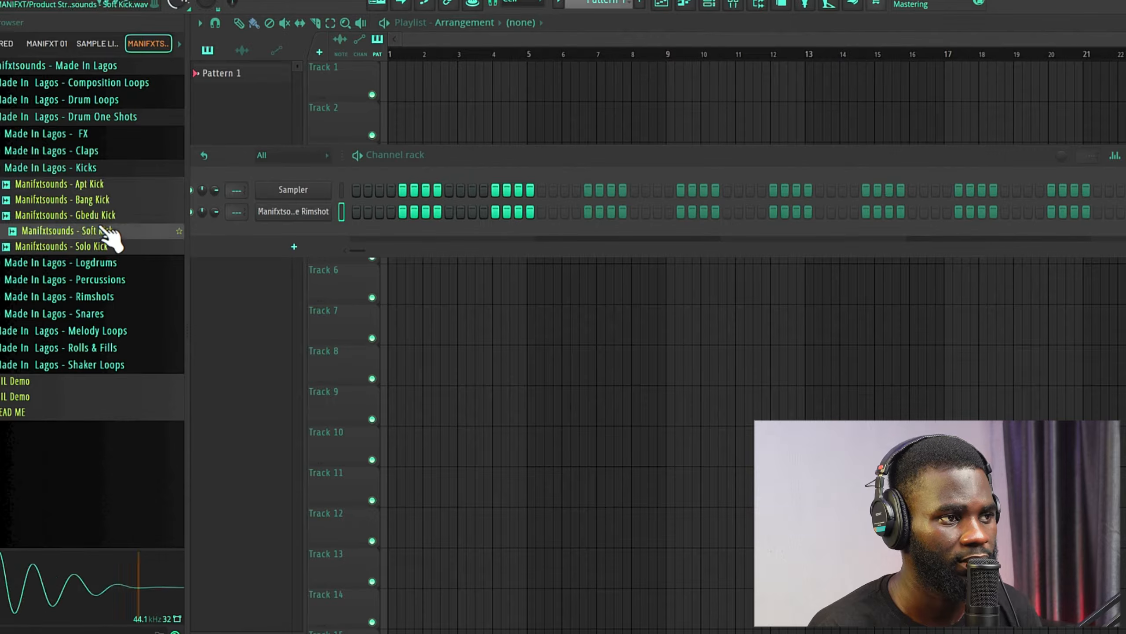
click(108, 246)
click(101, 184)
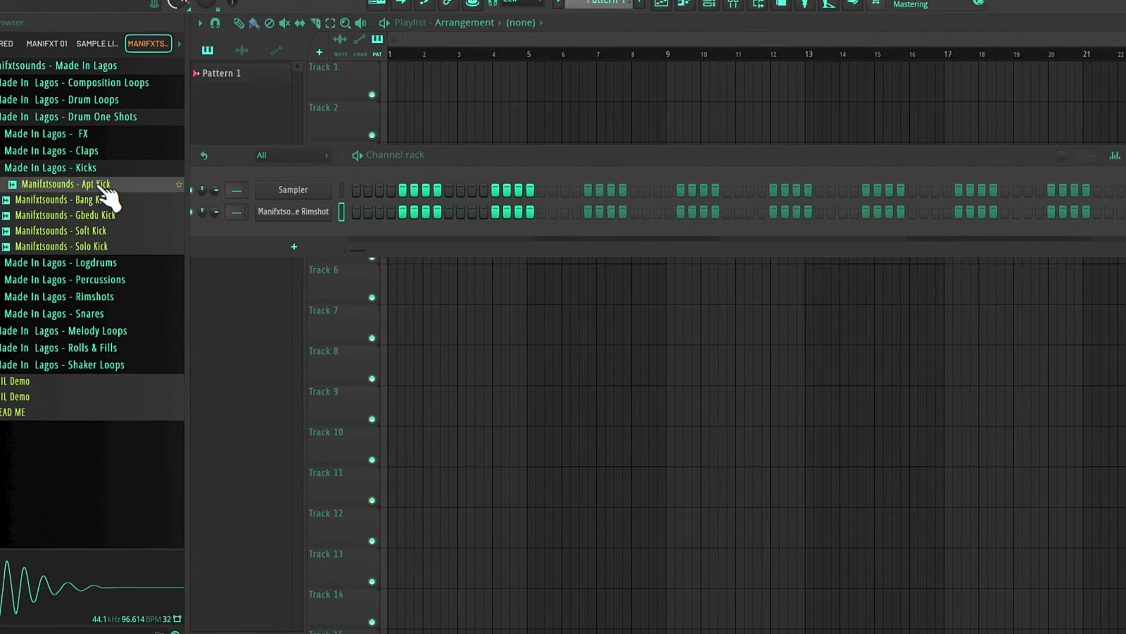
drag(106, 196, 271, 195)
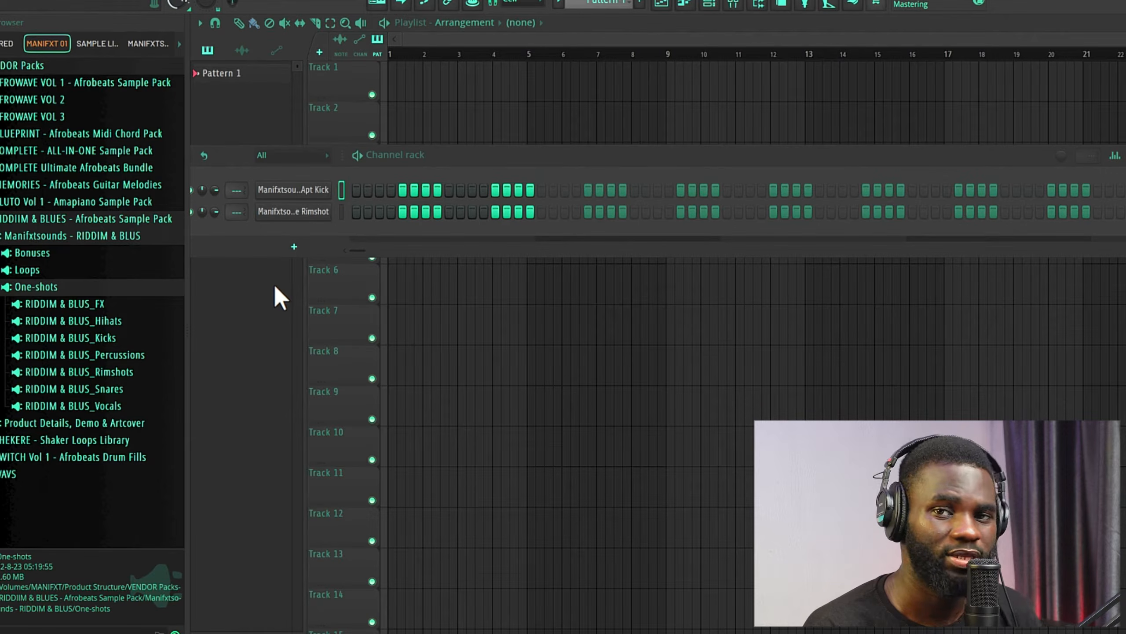
Add Hihat 1 from the RIDDIM & BLUS one-shots as a new channel and lower the project tempo.
click(111, 322)
click(90, 344)
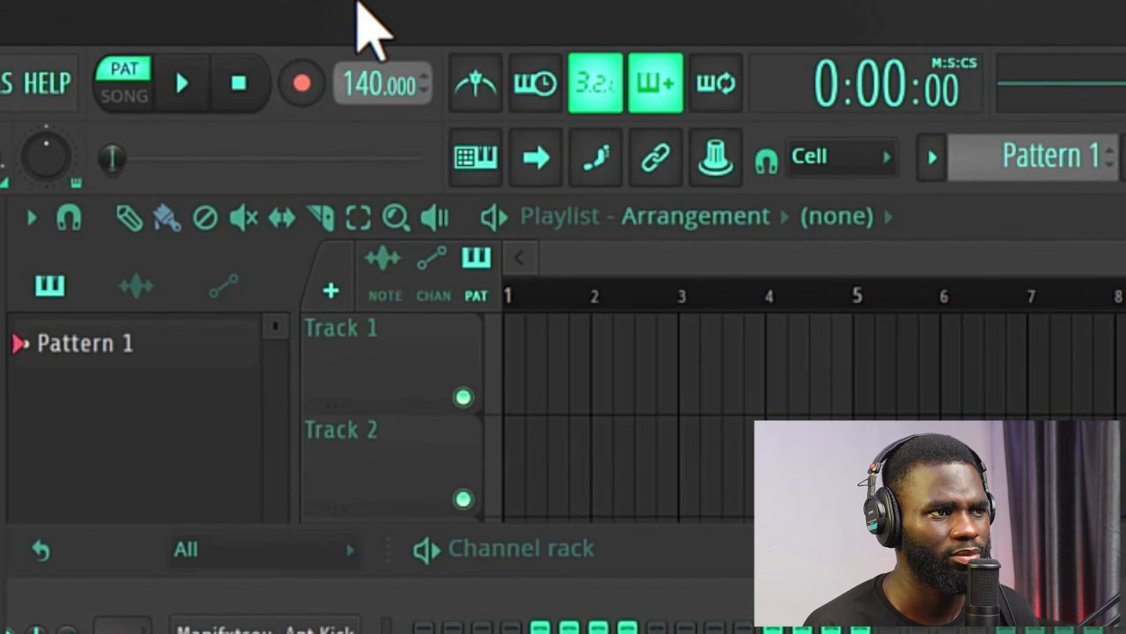
drag(364, 66, 363, 109)
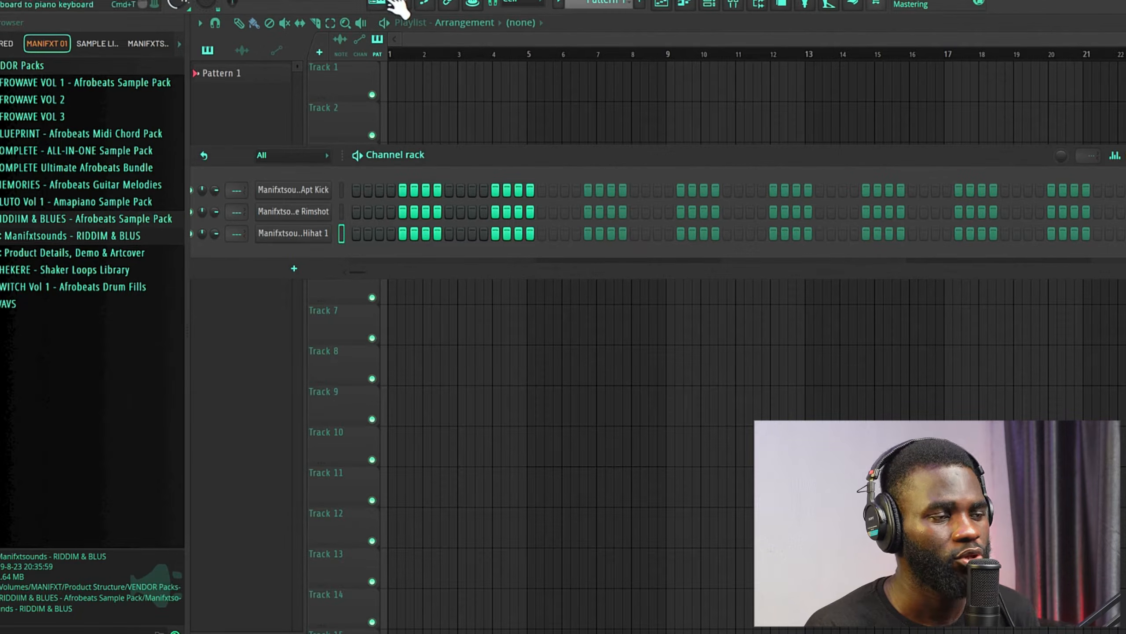
Program the Ace Rimshot channel with hits on steps 4 and 13 of the first bar.
click(380, 212)
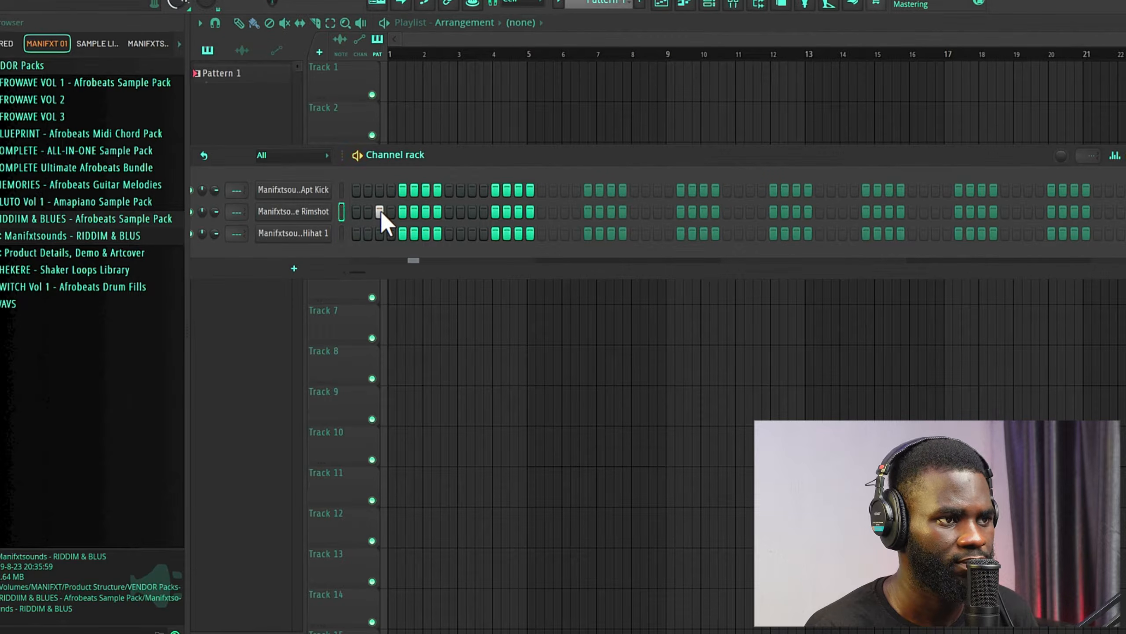
right_click(380, 212)
click(392, 212)
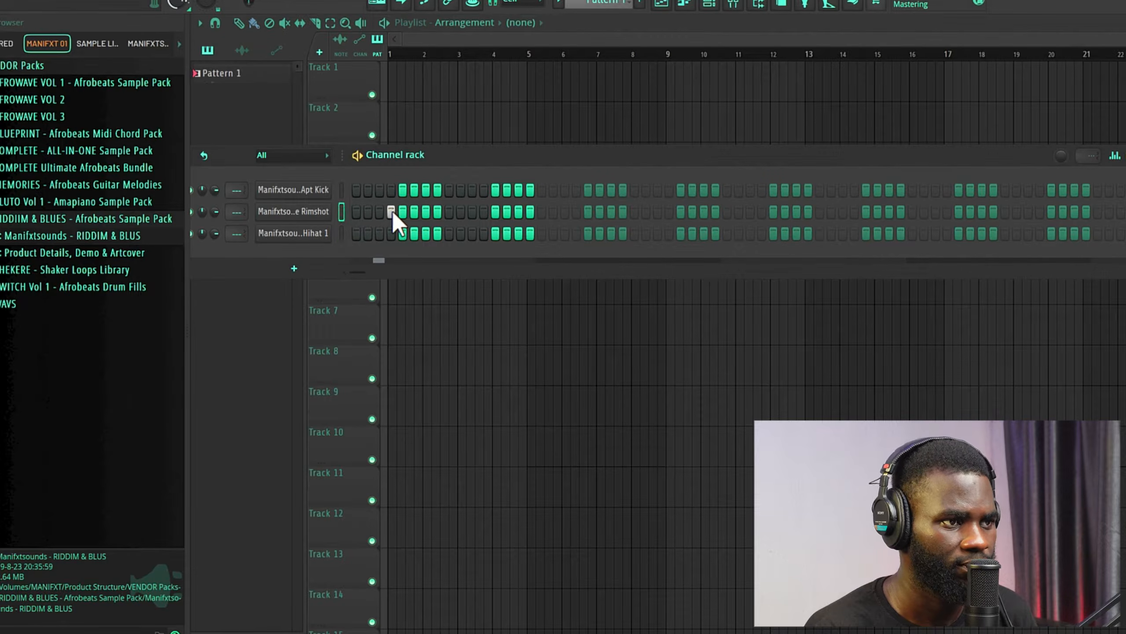
click(496, 212)
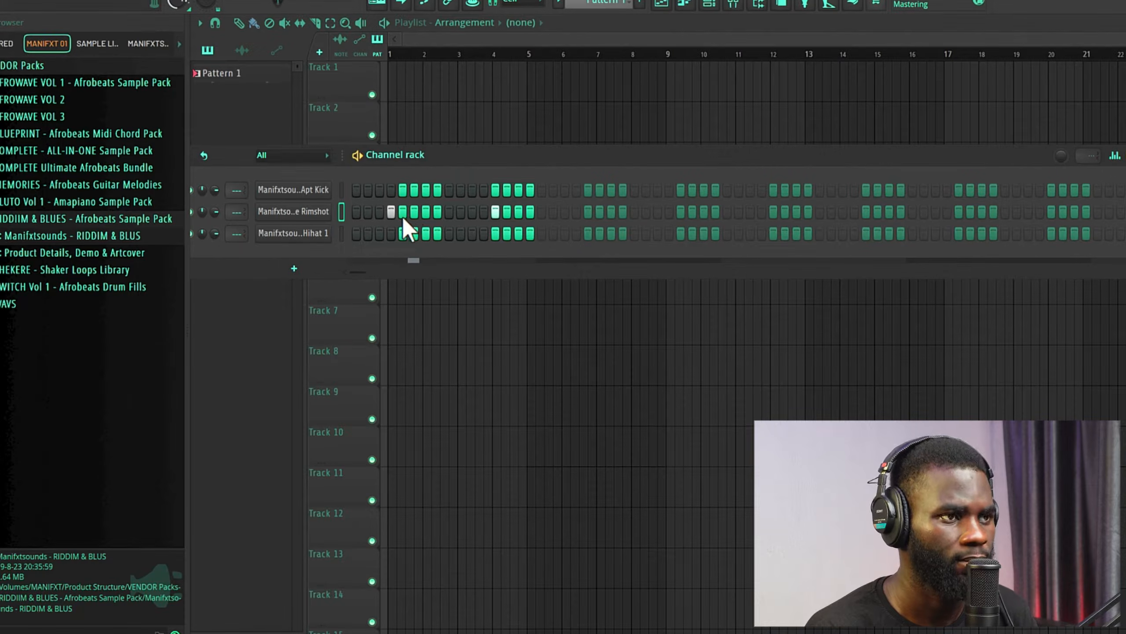
Extend the Ace Rimshot pattern to four bars by duplicating its one-bar notes in the piano roll.
right_click(329, 214)
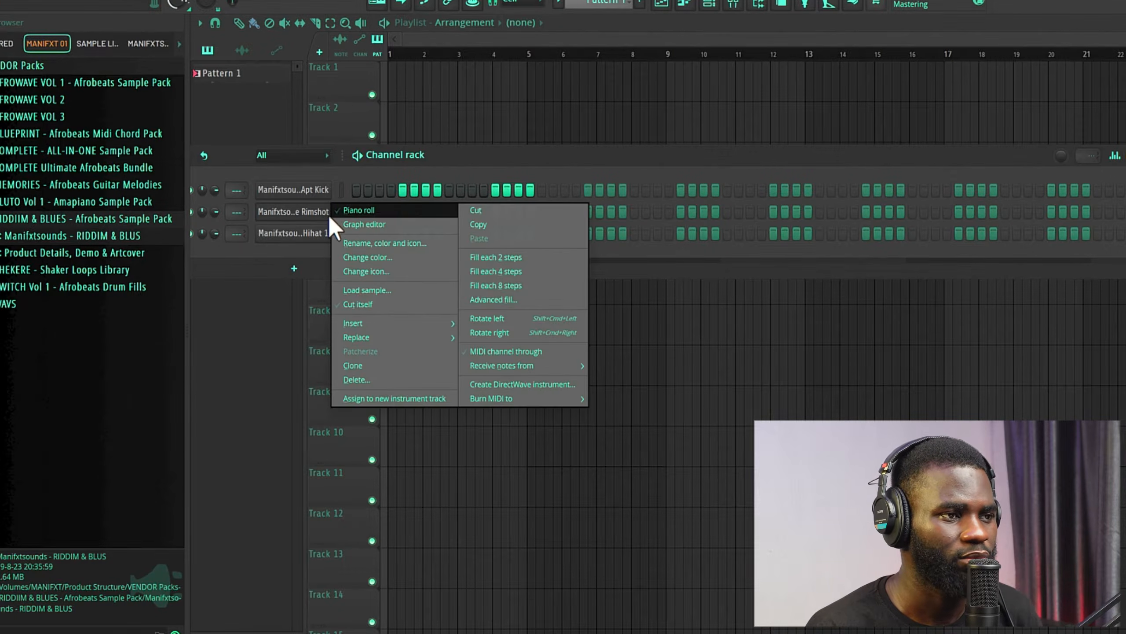
click(341, 212)
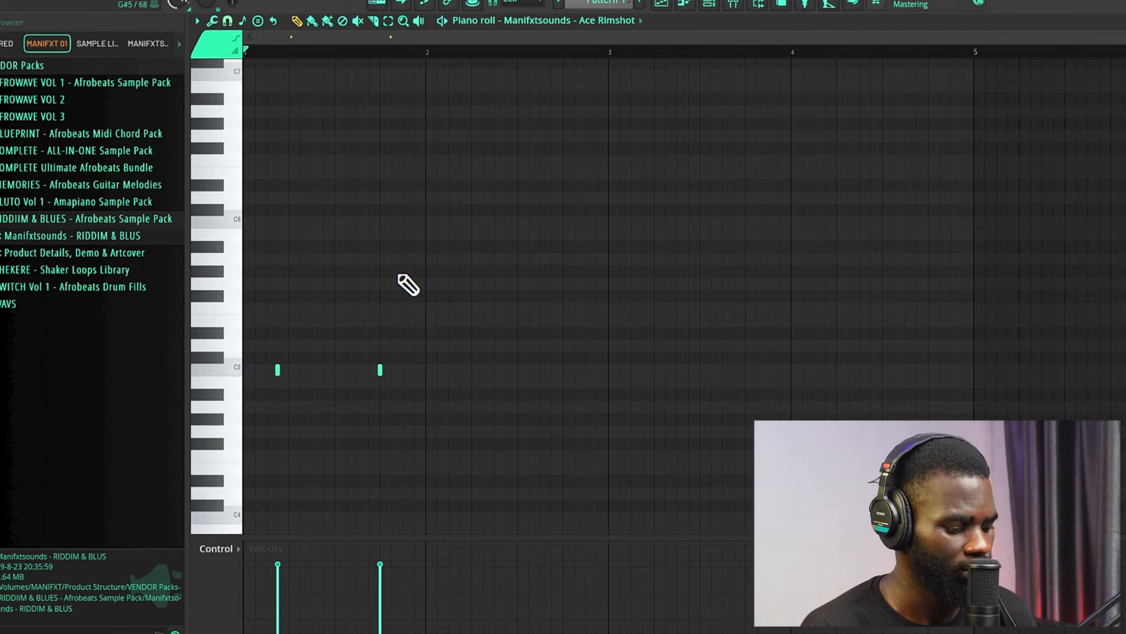
key(ctrl+a)
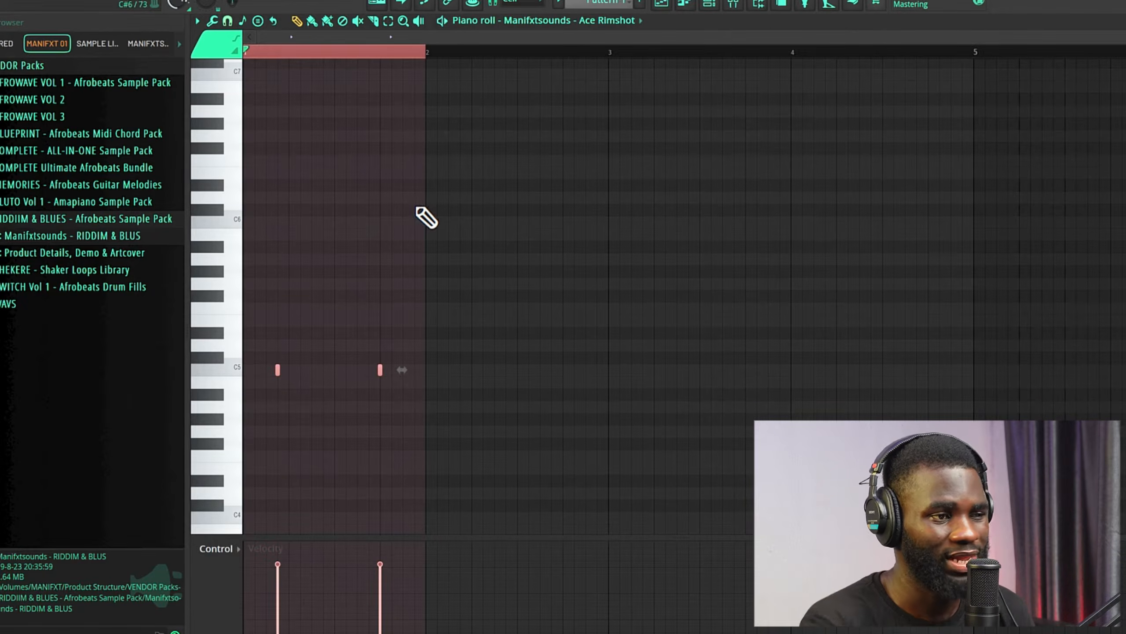
key(ctrl+b)
key(ctrl+b)
key(ctrl+b)
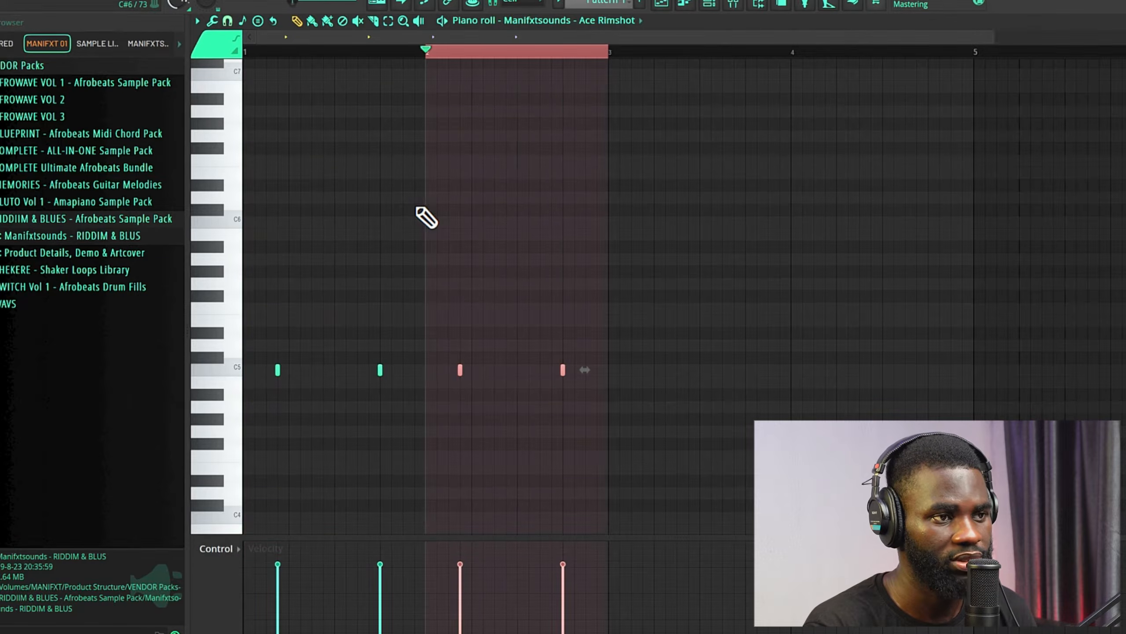
key(ctrl+a)
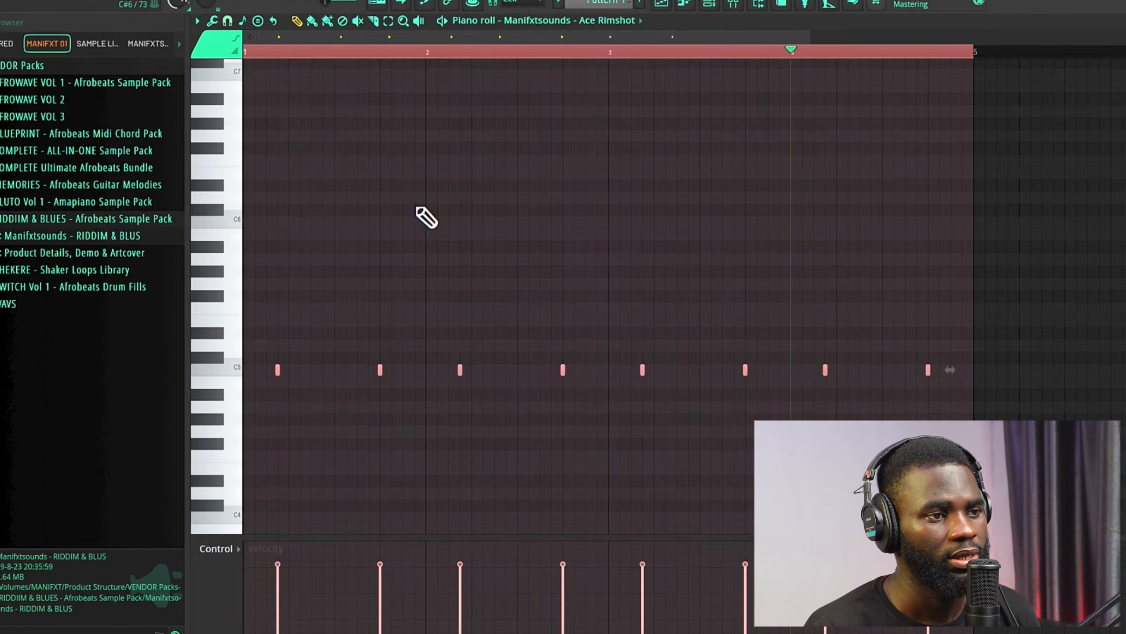
Play back the four-bar rimshot pattern with the channel rack shown, and stop playback.
key(space)
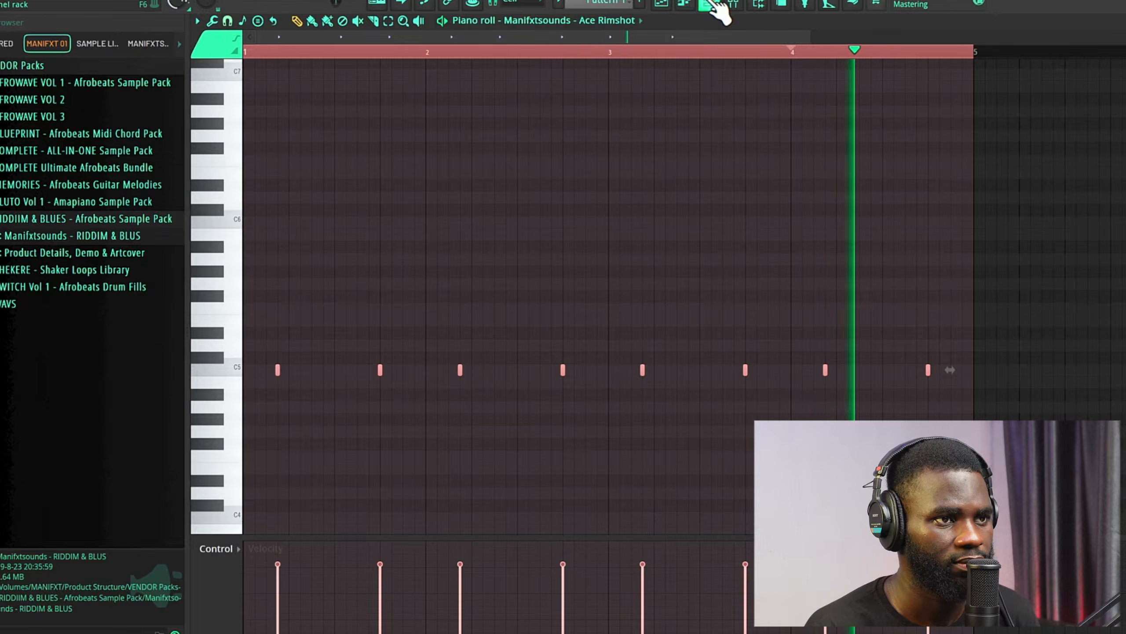
click(710, 4)
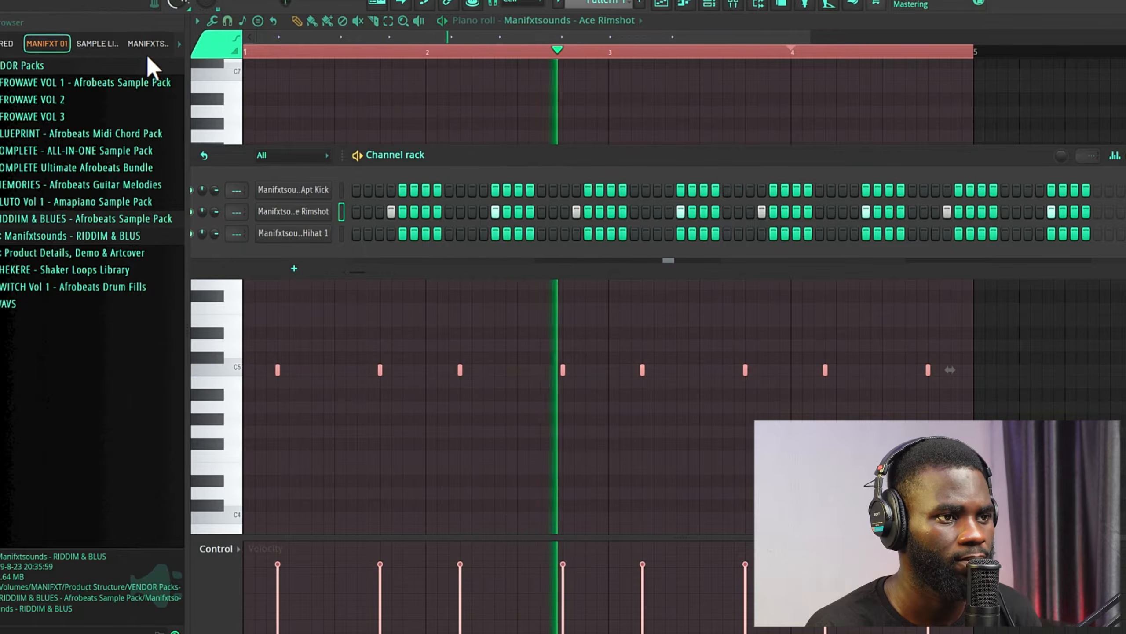
drag(449, 153, 465, 139)
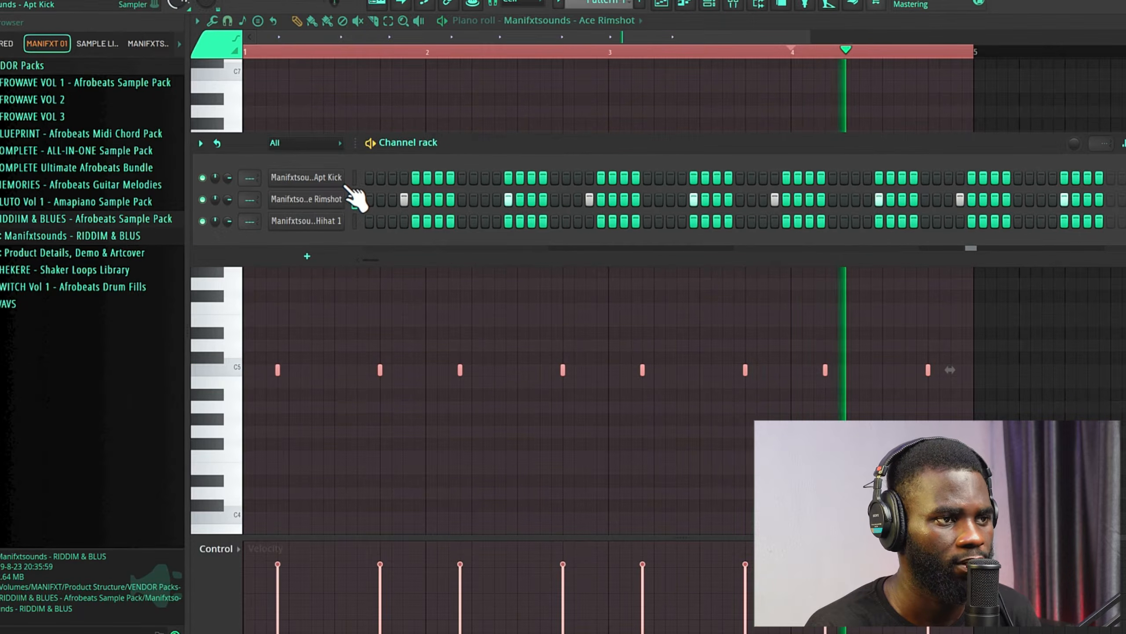
key(space)
Place Pattern 1 in the playlist at the start of bar 1 on Track 1.
click(683, 5)
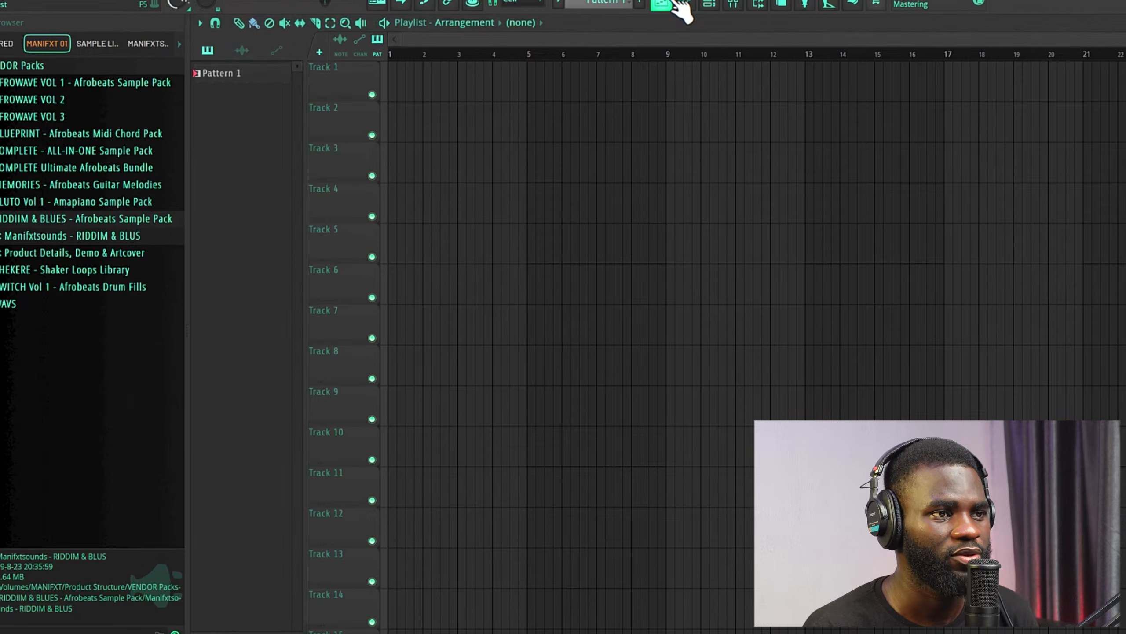
click(470, 121)
drag(470, 121, 394, 68)
Try a kick on the first step of the Apt Kick channel, and remove it.
click(712, 4)
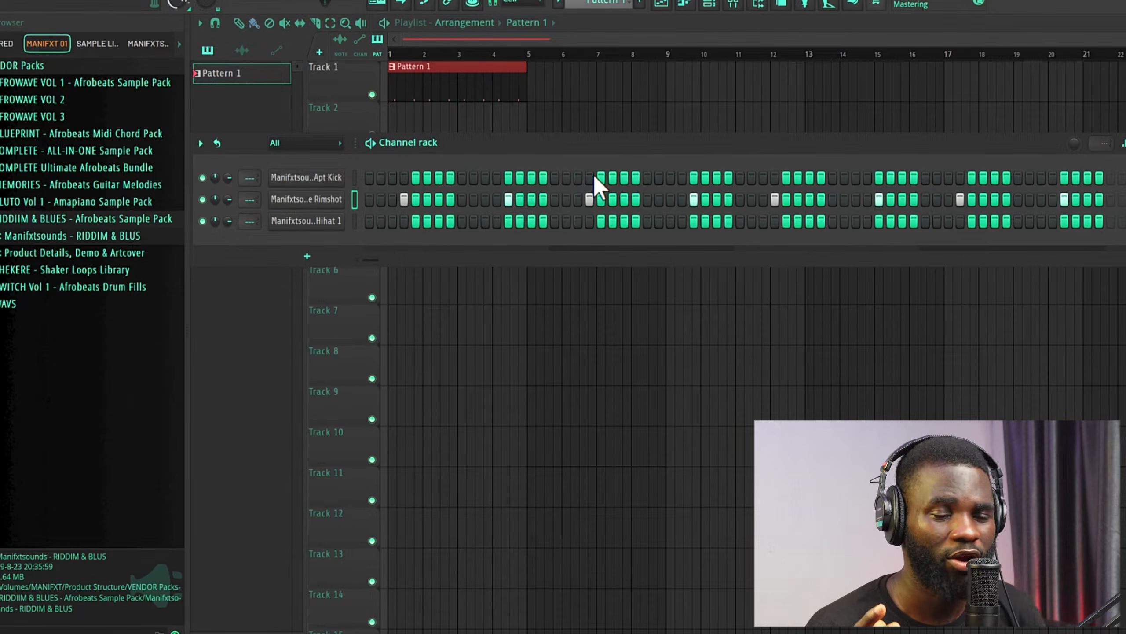
click(370, 178)
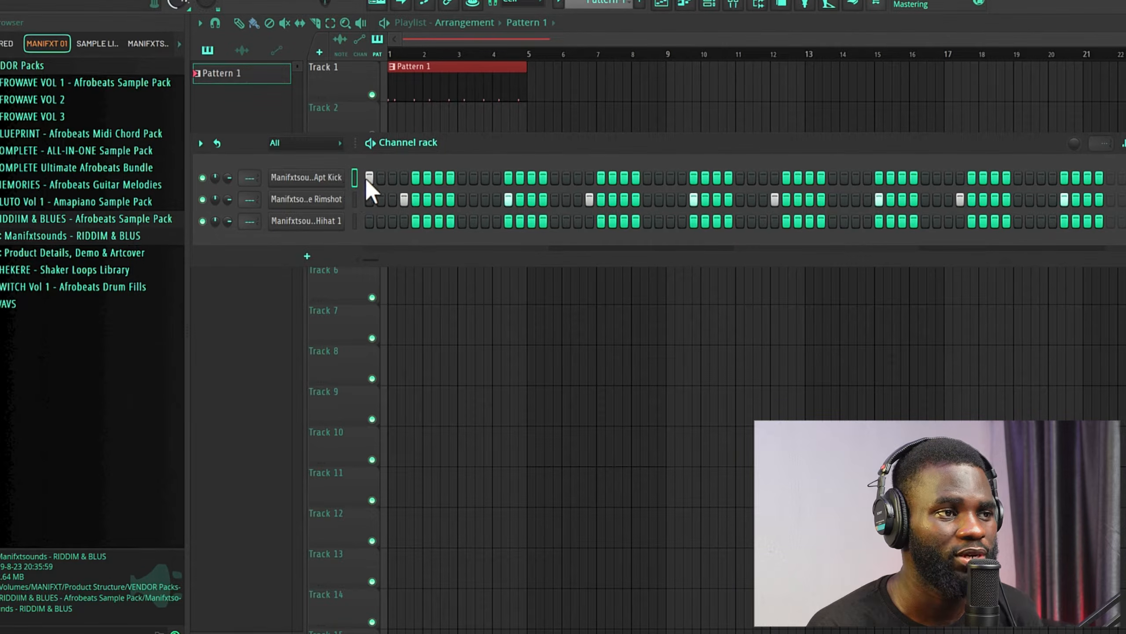
click(369, 178)
Place the Apt Kick channel's sample in the playlist as an audio clip at the start of Track 2.
drag(496, 146, 672, 263)
click(497, 294)
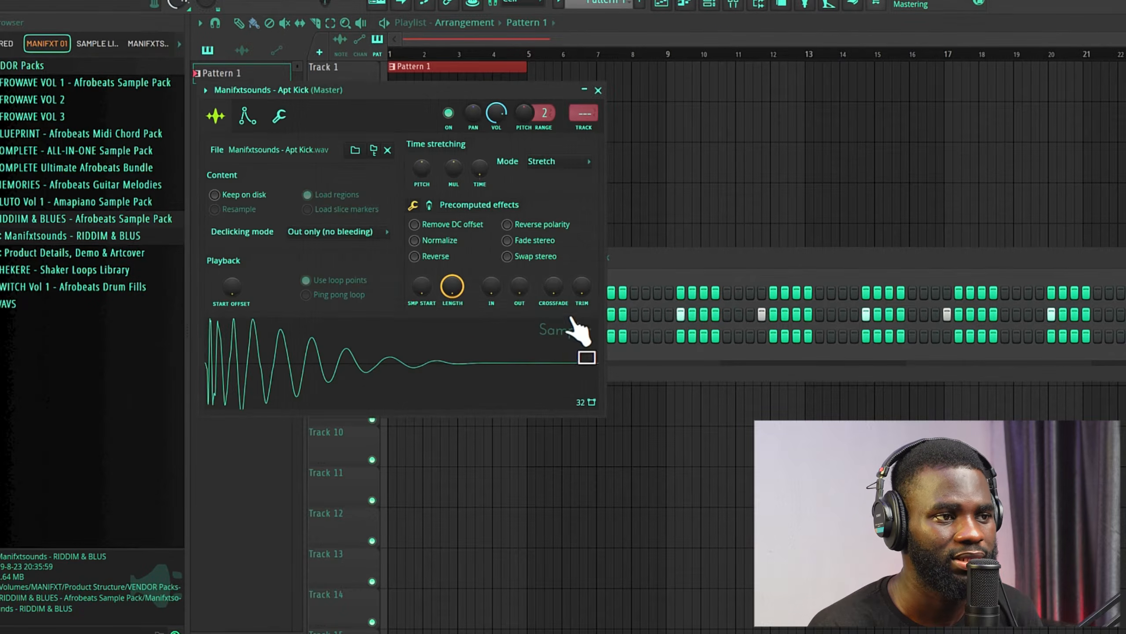
drag(577, 324, 410, 176)
scroll(384, 166, up, 5)
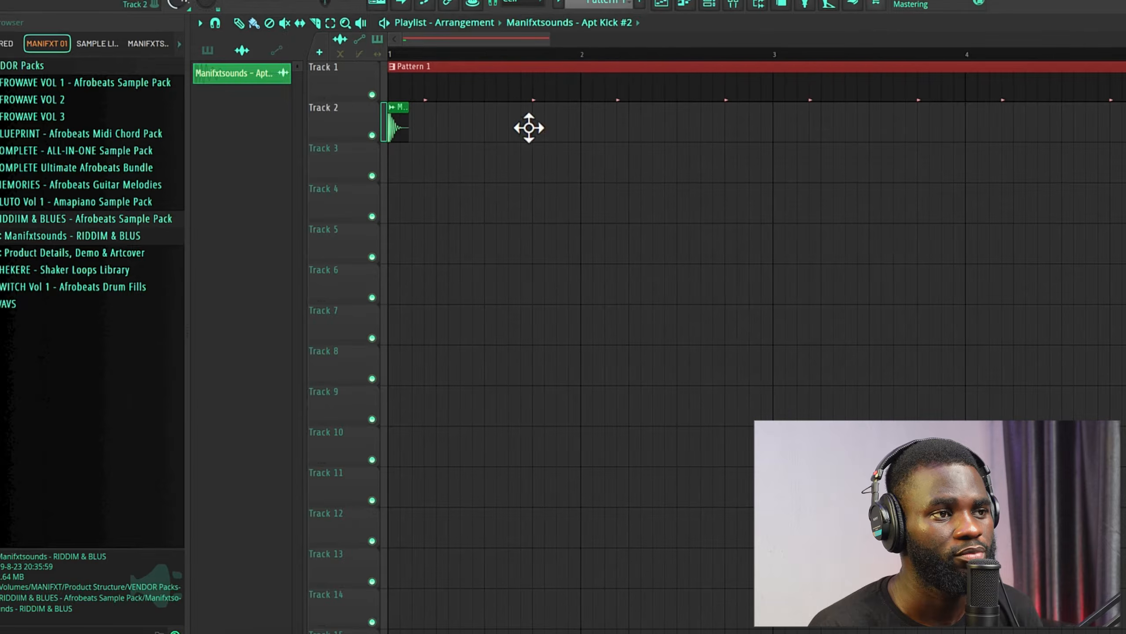
click(710, 4)
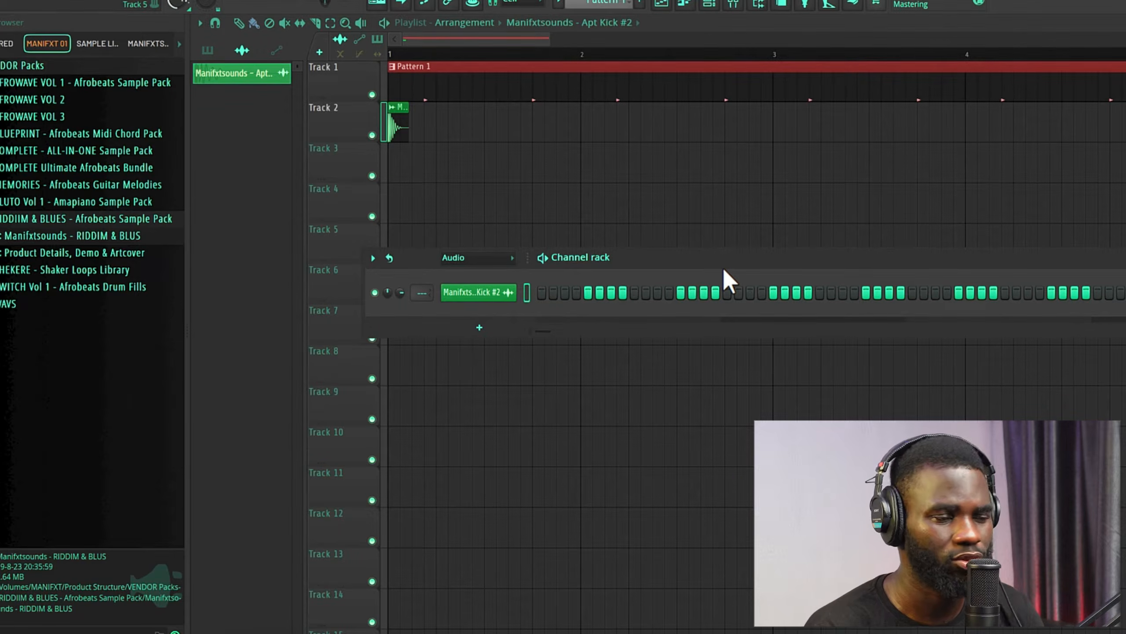
key(F6)
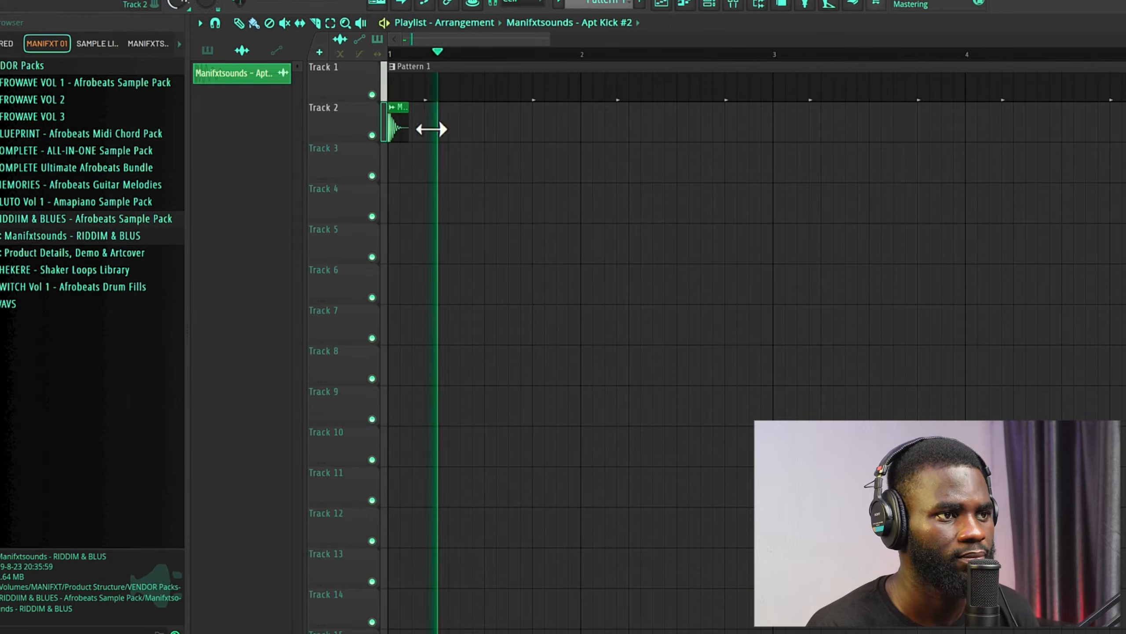
Set the time-stretching mode of the Apt Kick #2 audio clip to Stretch and close its settings.
double_click(396, 127)
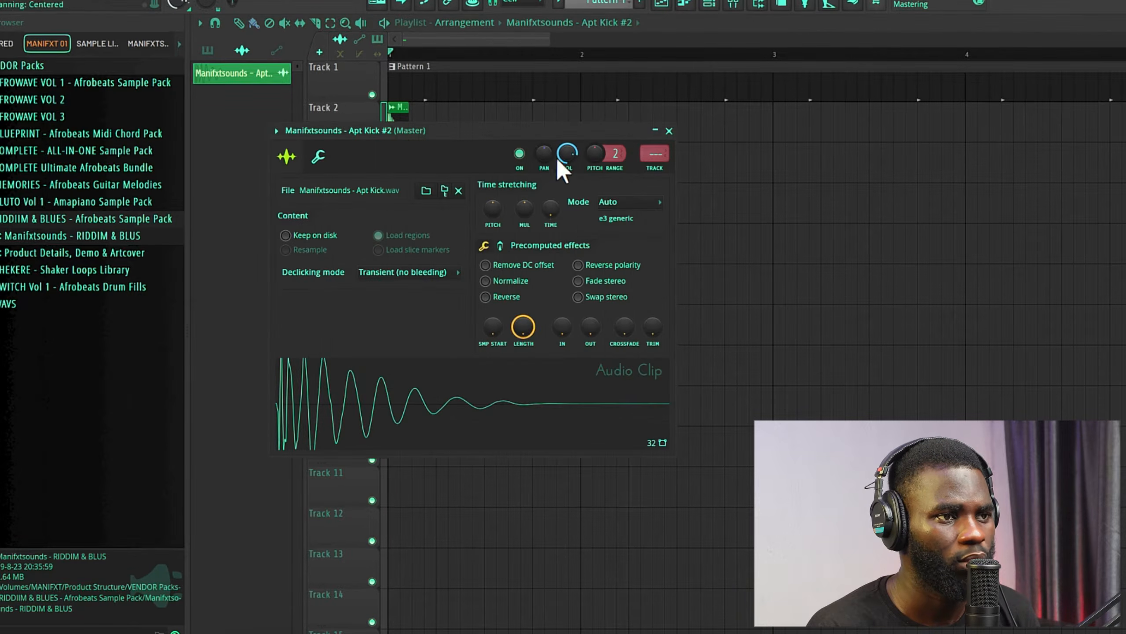
click(650, 214)
click(649, 244)
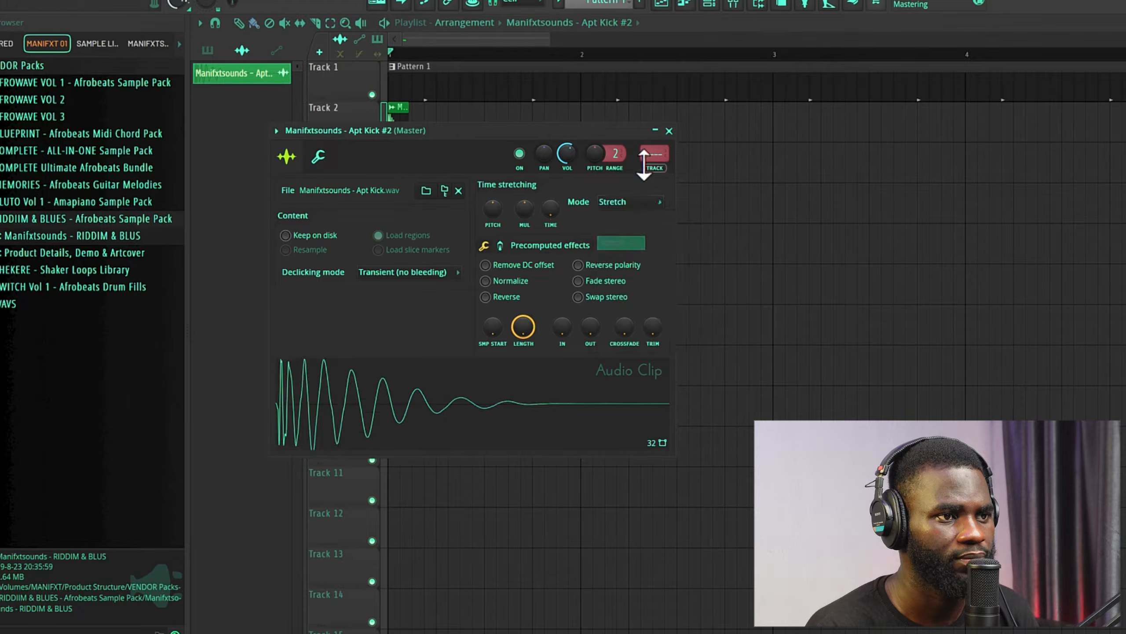
click(669, 131)
key(XF86MonBrightnessUp)
key(XF86MonBrightnessUp)
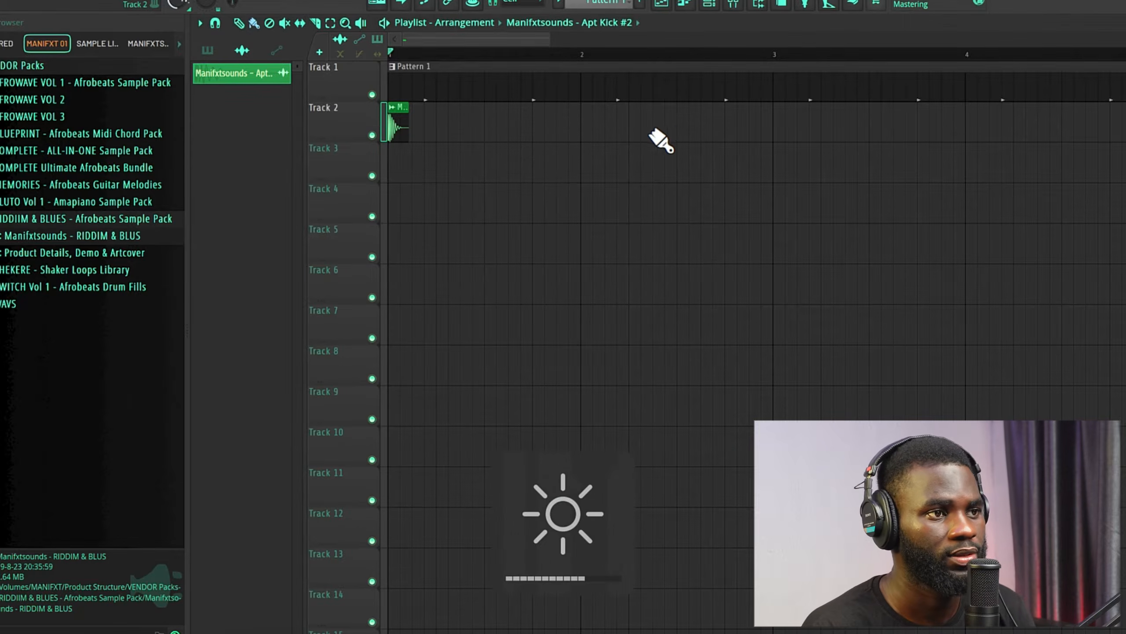
Place Apt Kick #2 clips on Track 2 at step 11 of bar 1, the start of bar 2, and step 11 of bar 2.
key(space)
click(512, 130)
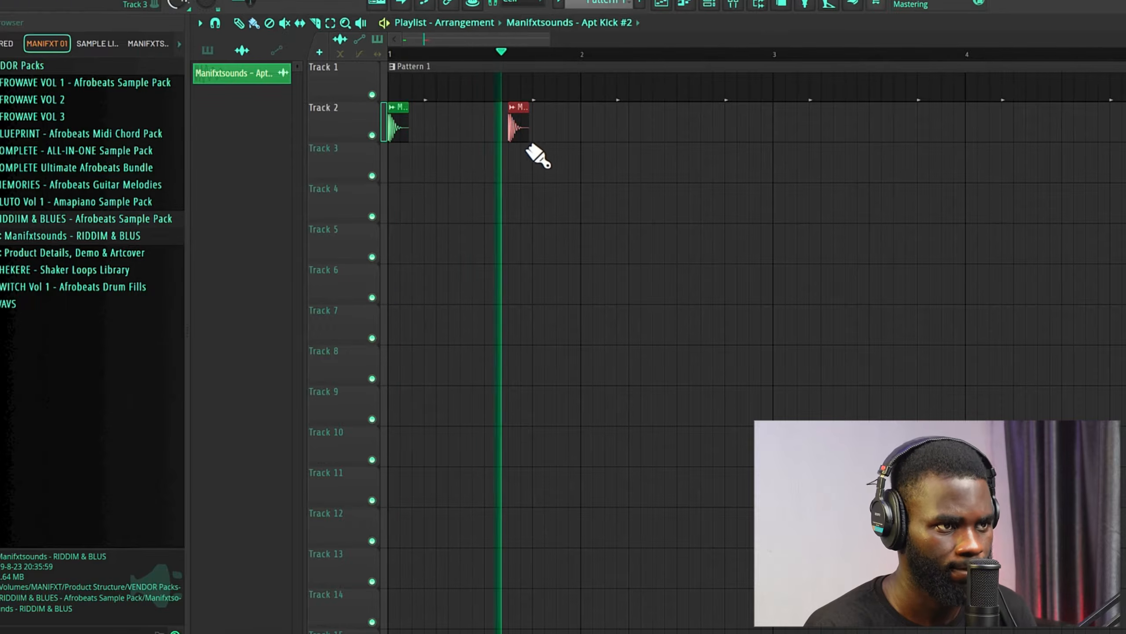
click(585, 128)
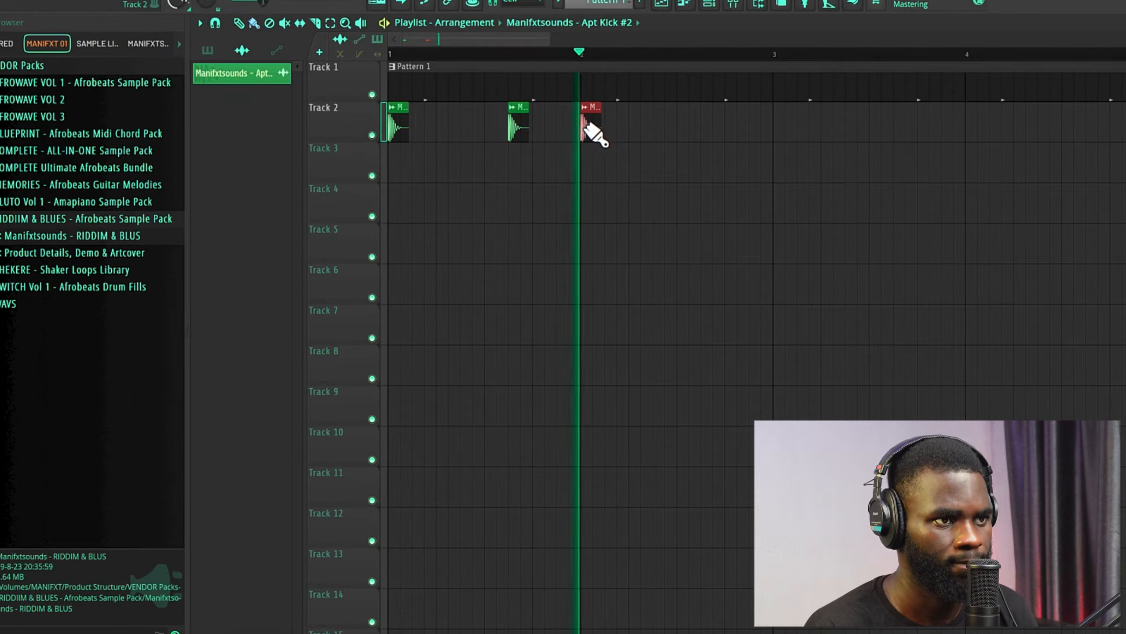
click(698, 127)
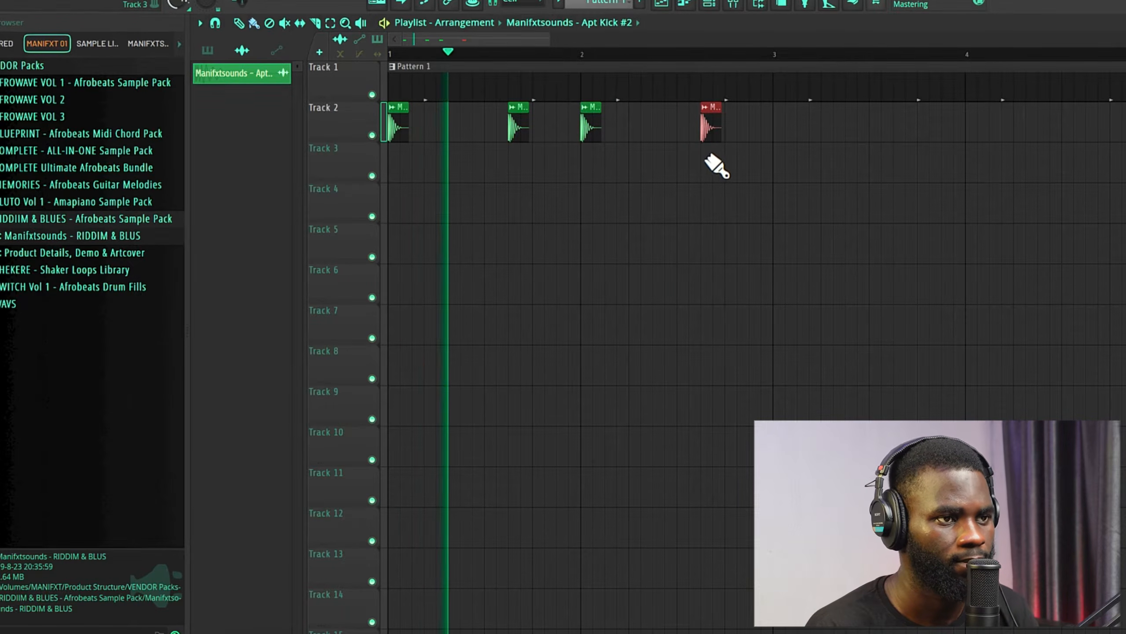
Try an Apt Kick #2 clip on Track 3 at step 12 of bar 2, and remove it.
scroll(706, 166, down, 3)
scroll(582, 168, up, 3)
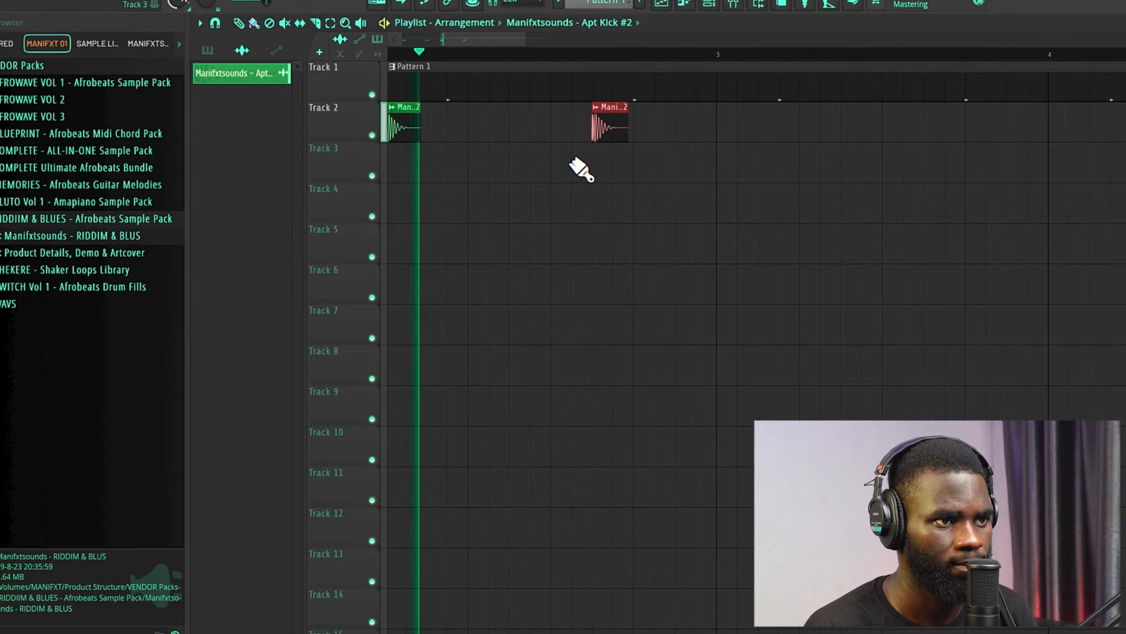
click(618, 173)
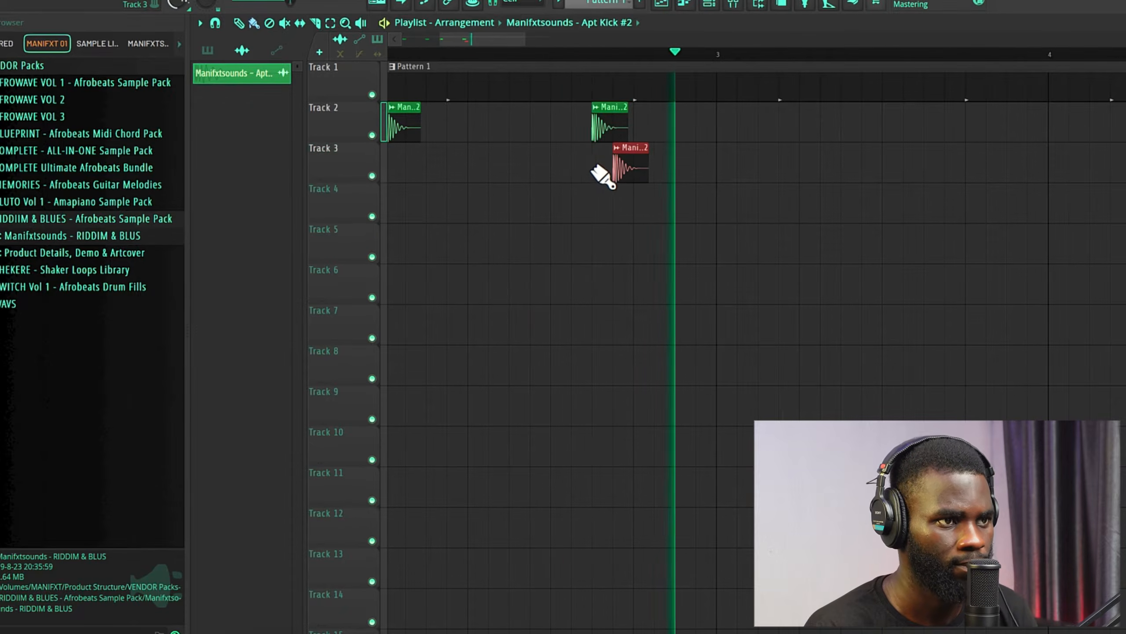
scroll(716, 153, down, 10)
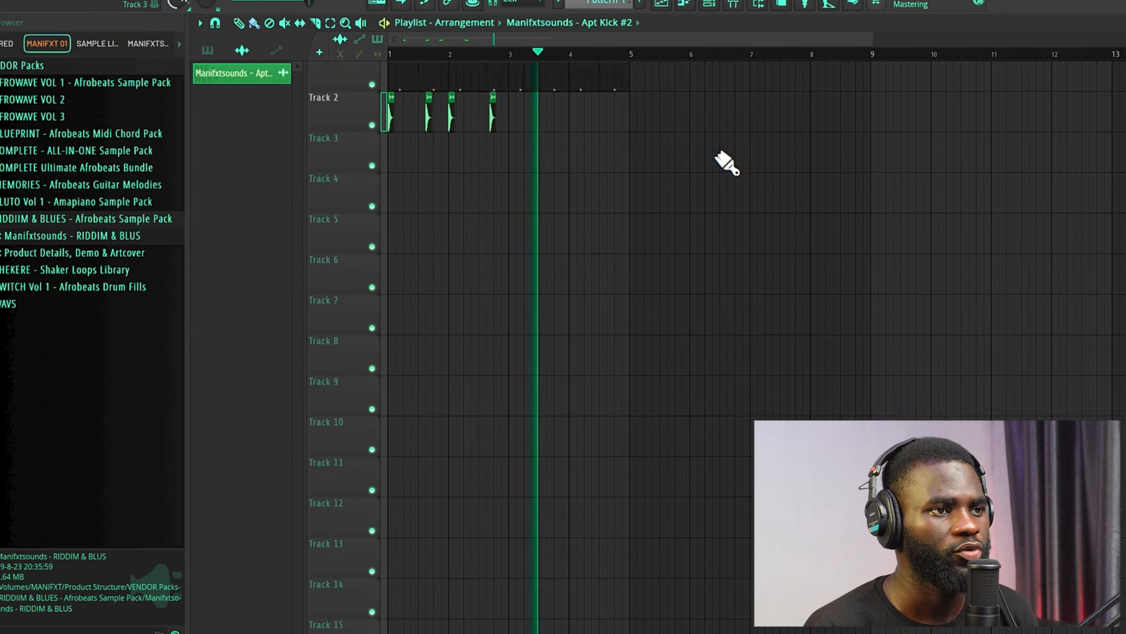
Duplicate the kick clips of bars 1 and 2 on Track 2 into bars 3 and 4.
key(space)
scroll(561, 182, up, 11)
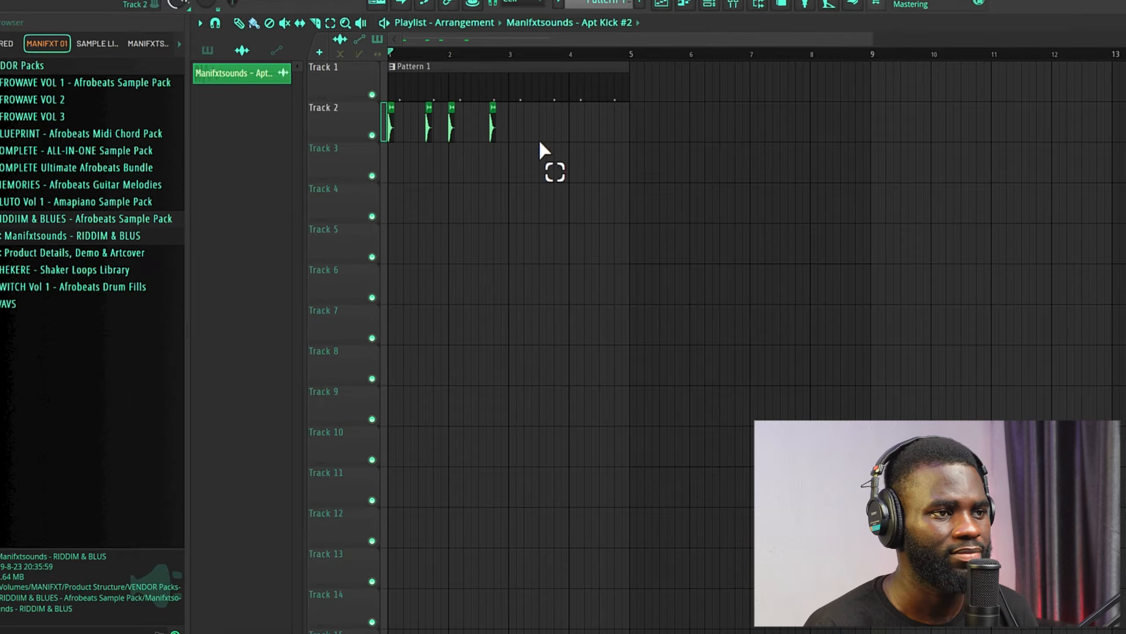
drag(540, 142, 517, 133)
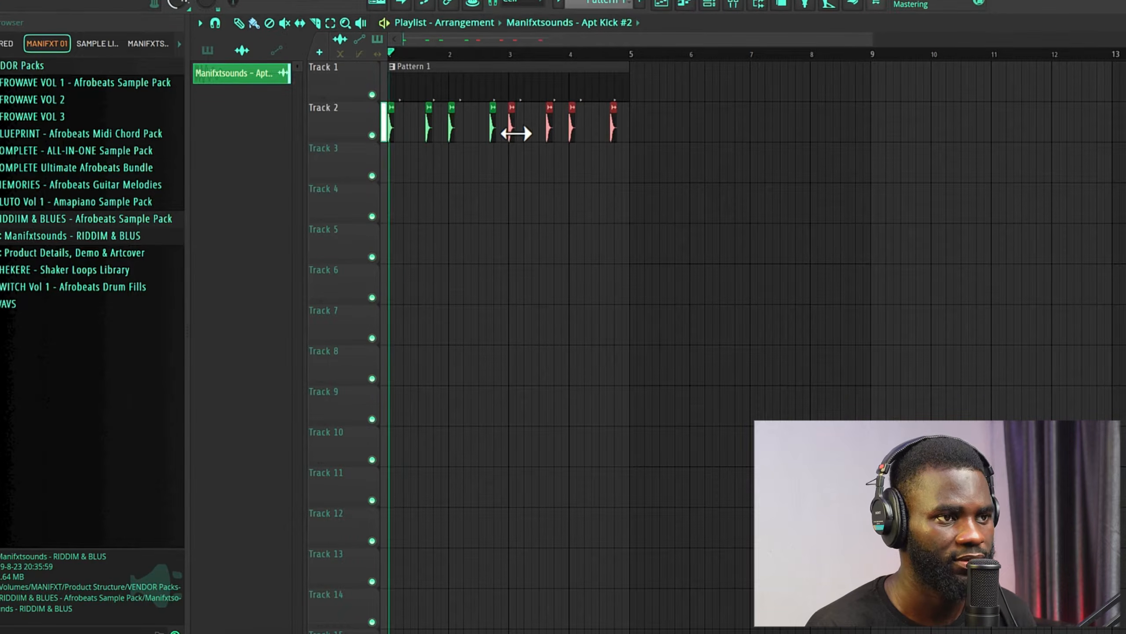
Add a shortened kick clip on Track 2 one step before the second kick of bar 2, and clear the selection.
key(space)
scroll(415, 171, up, 3)
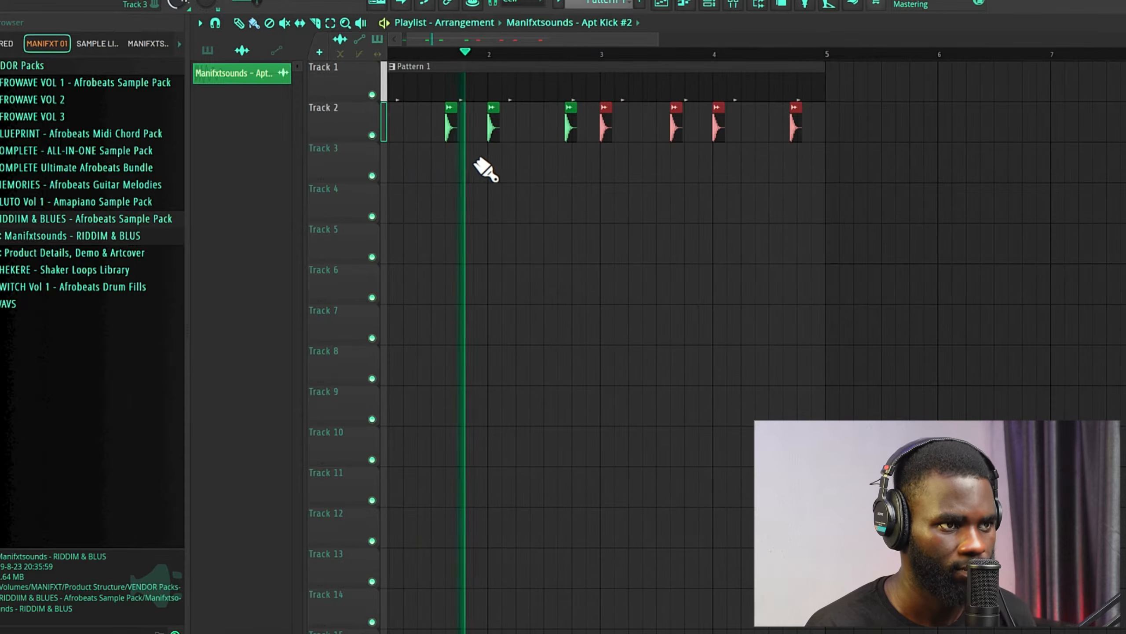
scroll(590, 166, up, 4)
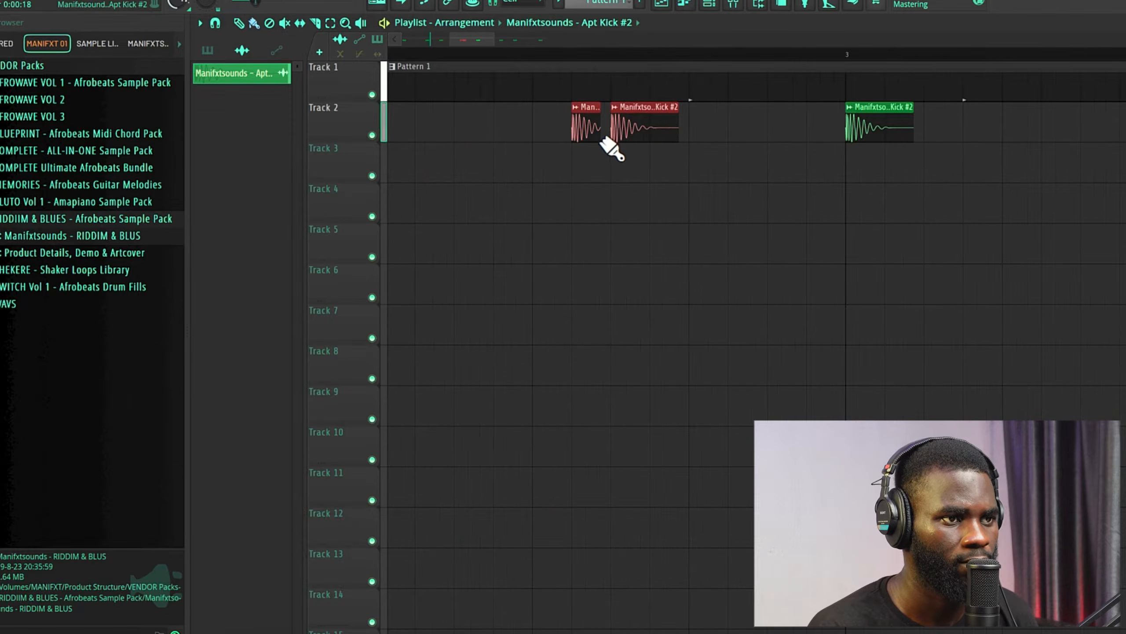
click(601, 166)
right_click(578, 168)
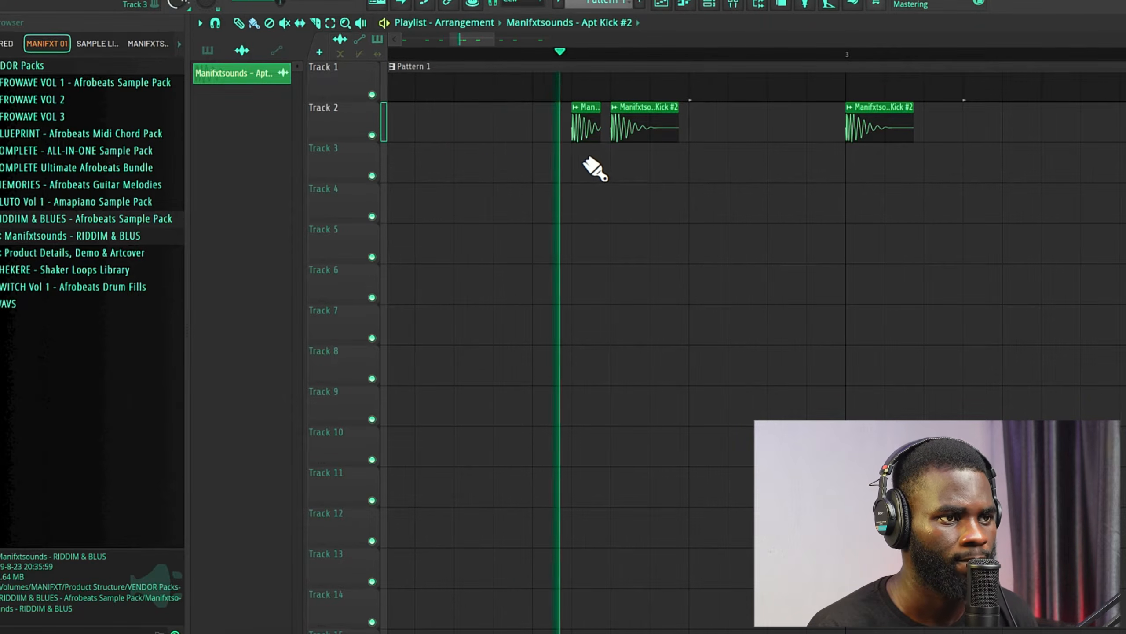
Try a shortened kick clip on Track 2 two steps before bar 4, and remove it.
scroll(609, 189, down, 3)
scroll(786, 159, down, 3)
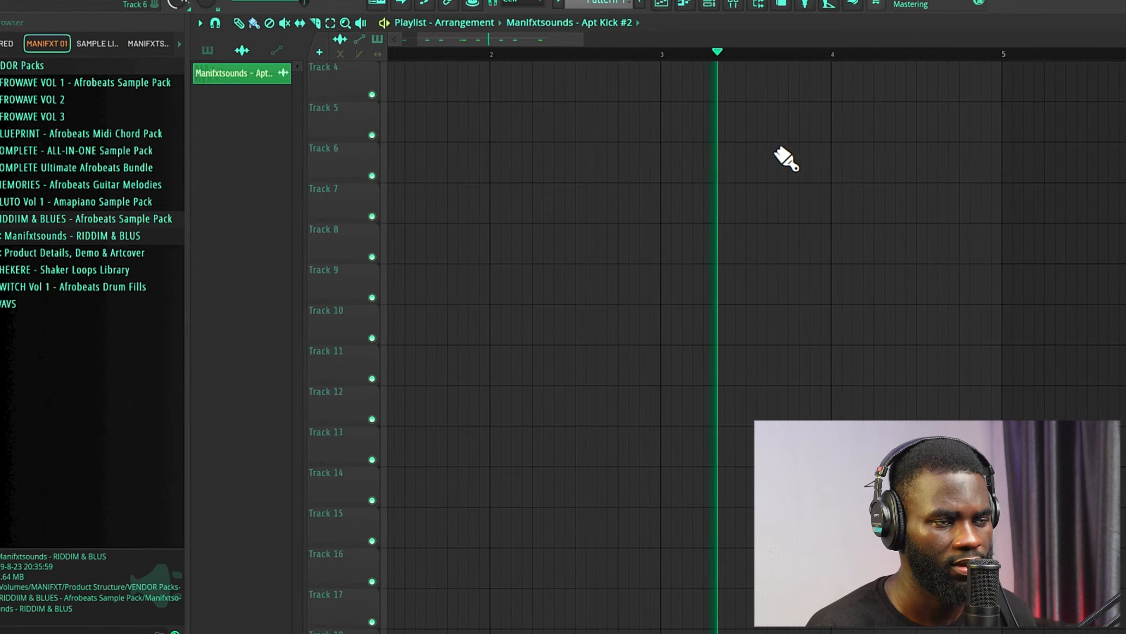
scroll(786, 159, up, 5)
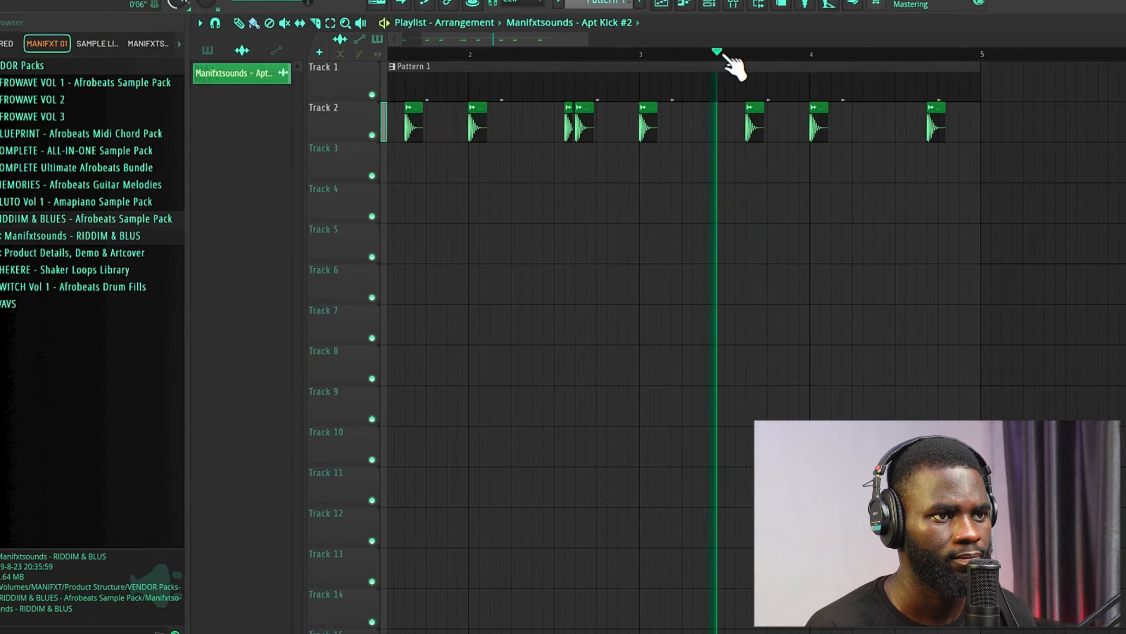
scroll(790, 133, up, 3)
click(792, 132)
key(space)
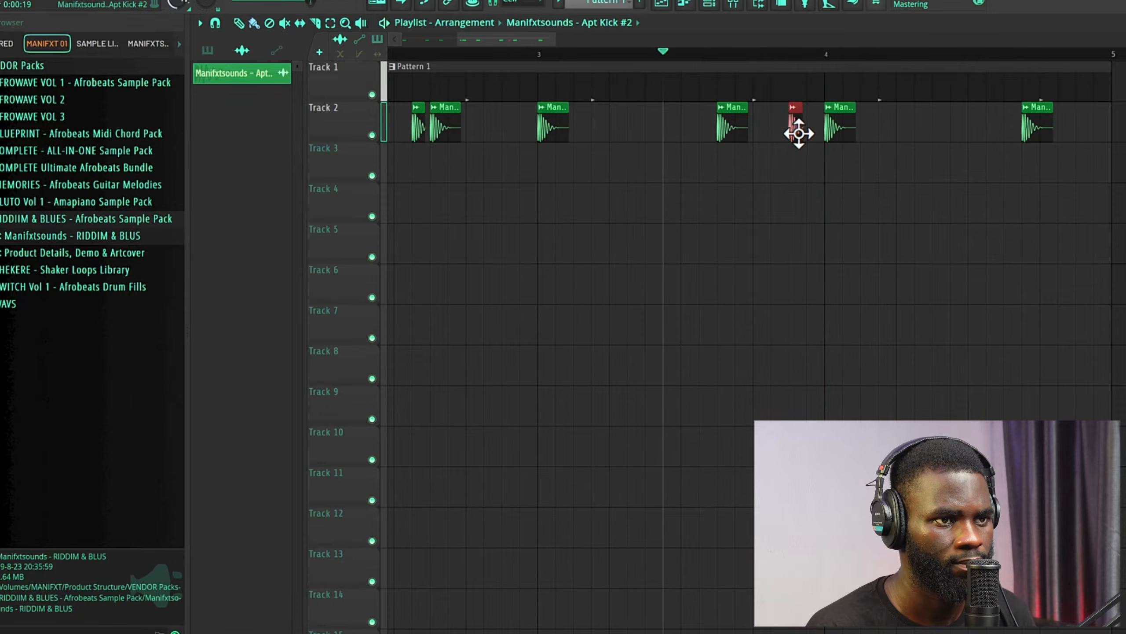
key(space)
right_click(798, 133)
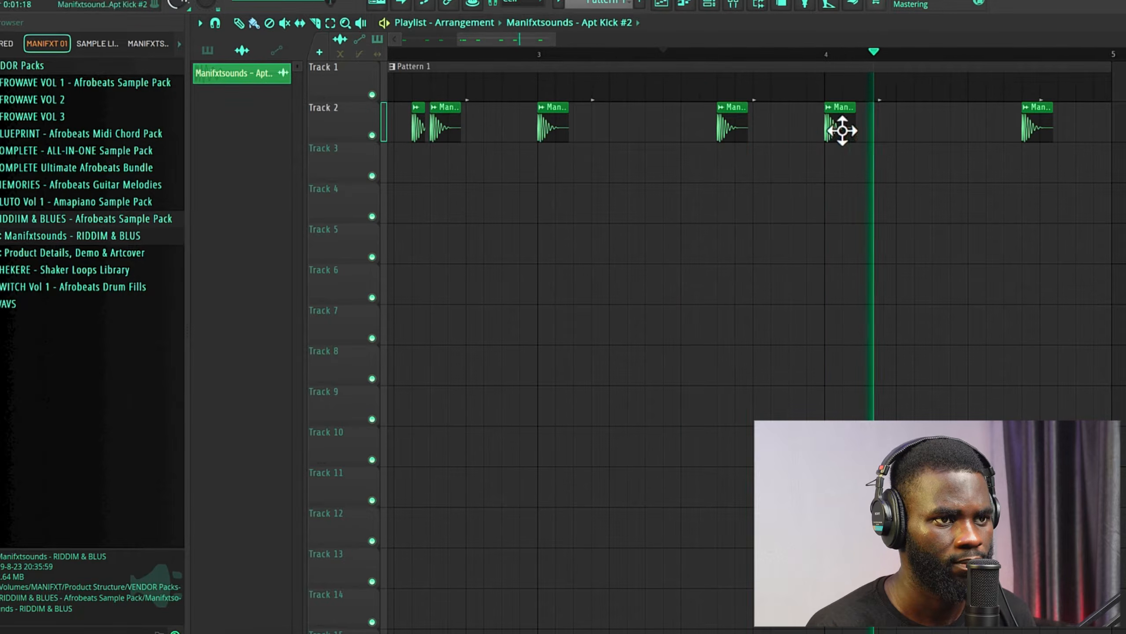
Place a shortened kick clip on Track 2 one step before the start of bar 4.
scroll(848, 144, down, 3)
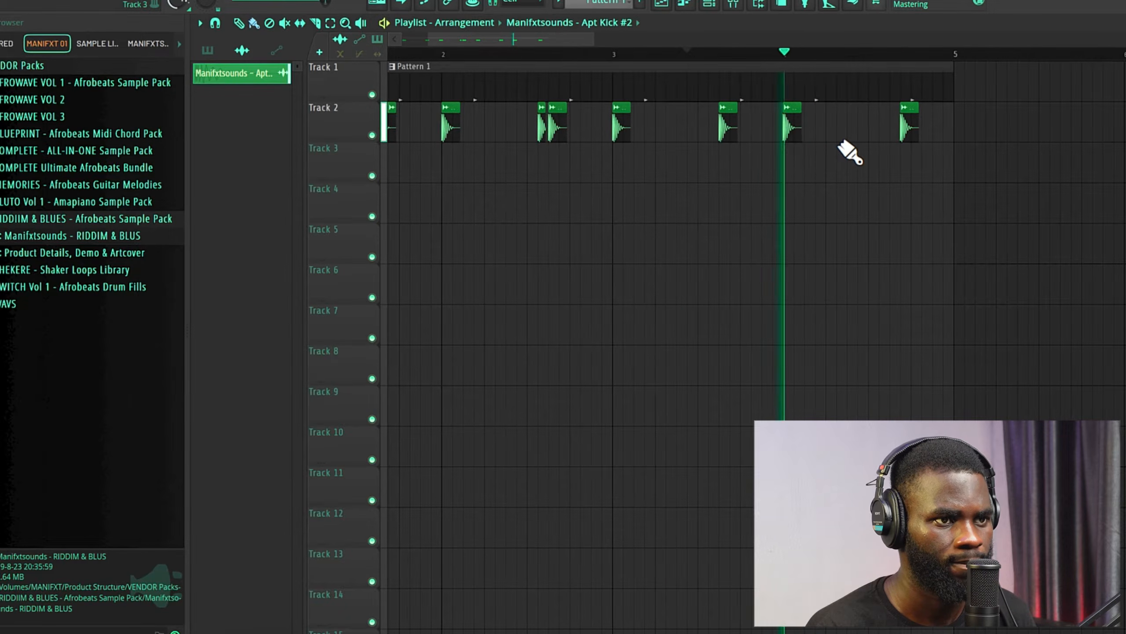
scroll(751, 144, up, 3)
click(741, 133)
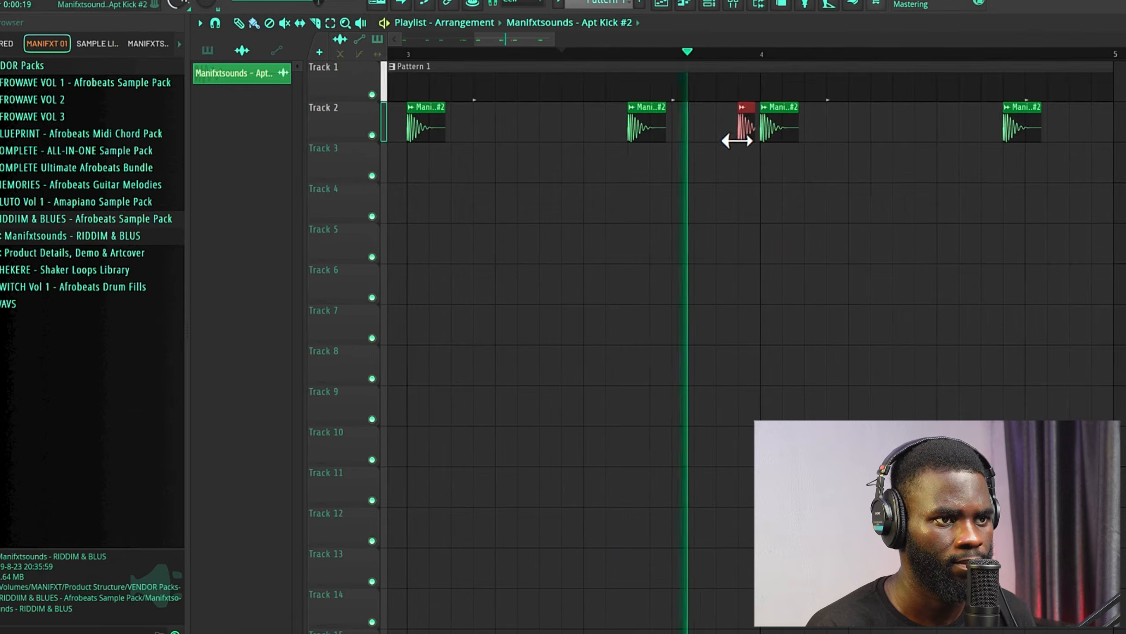
Play the four-bar rimshot and kick arrangement from the start to check the groove.
scroll(798, 187, down, 3)
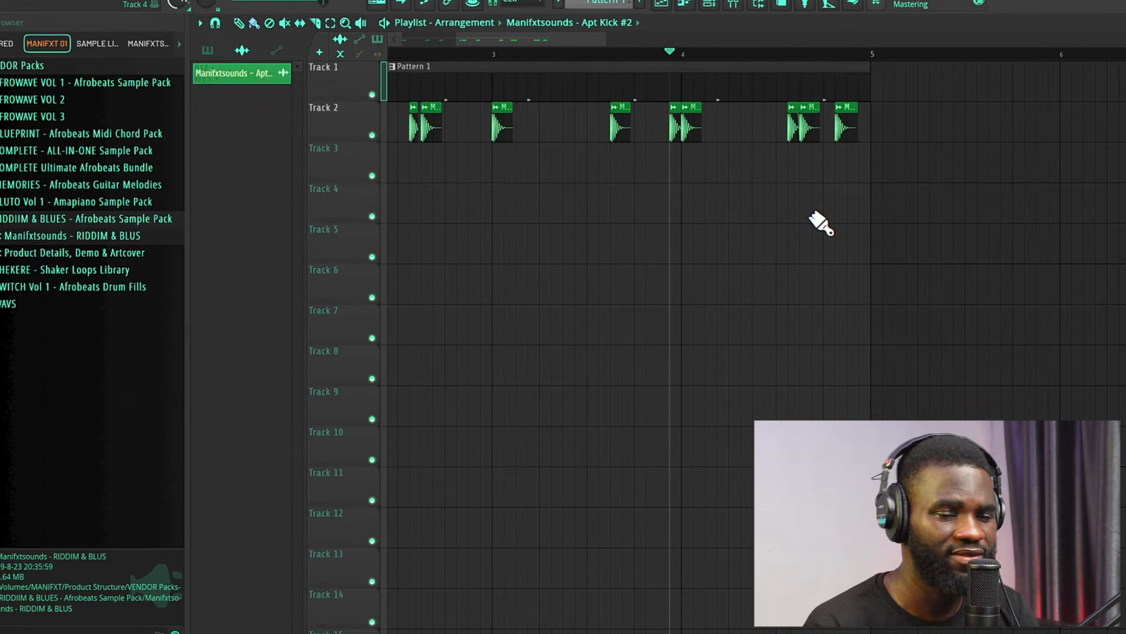
scroll(612, 206, down, 4)
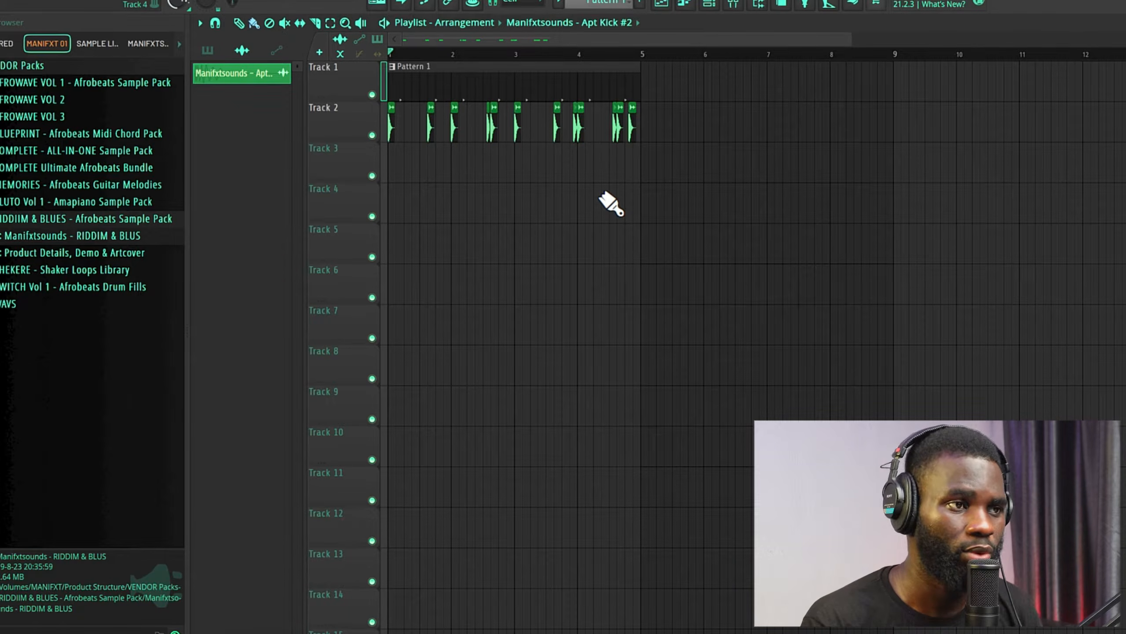
key(space)
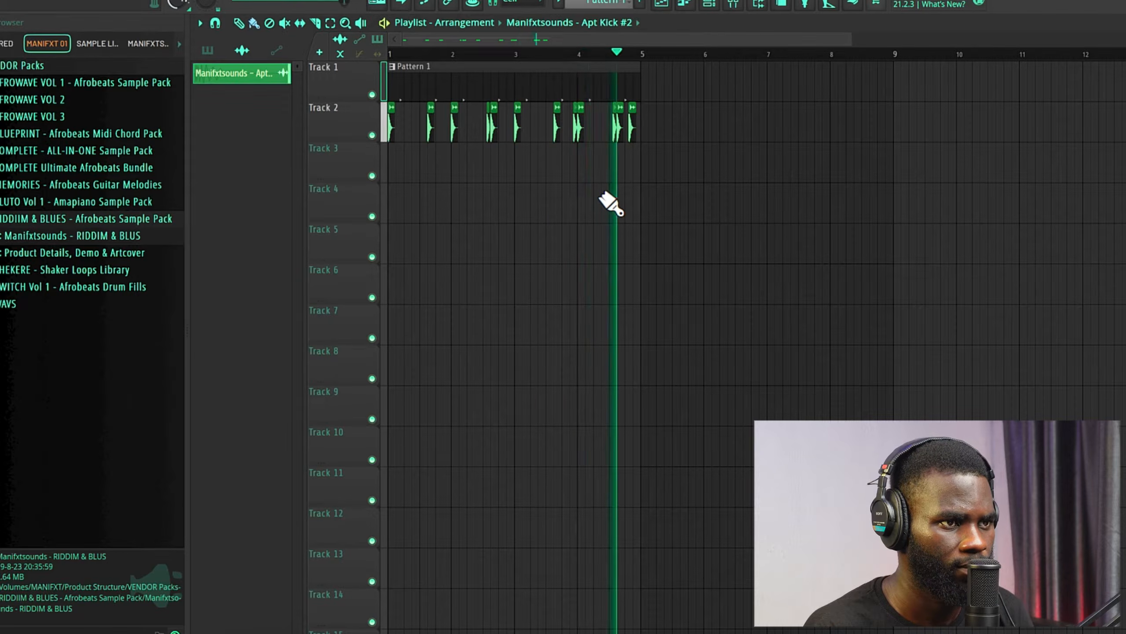
key(space)
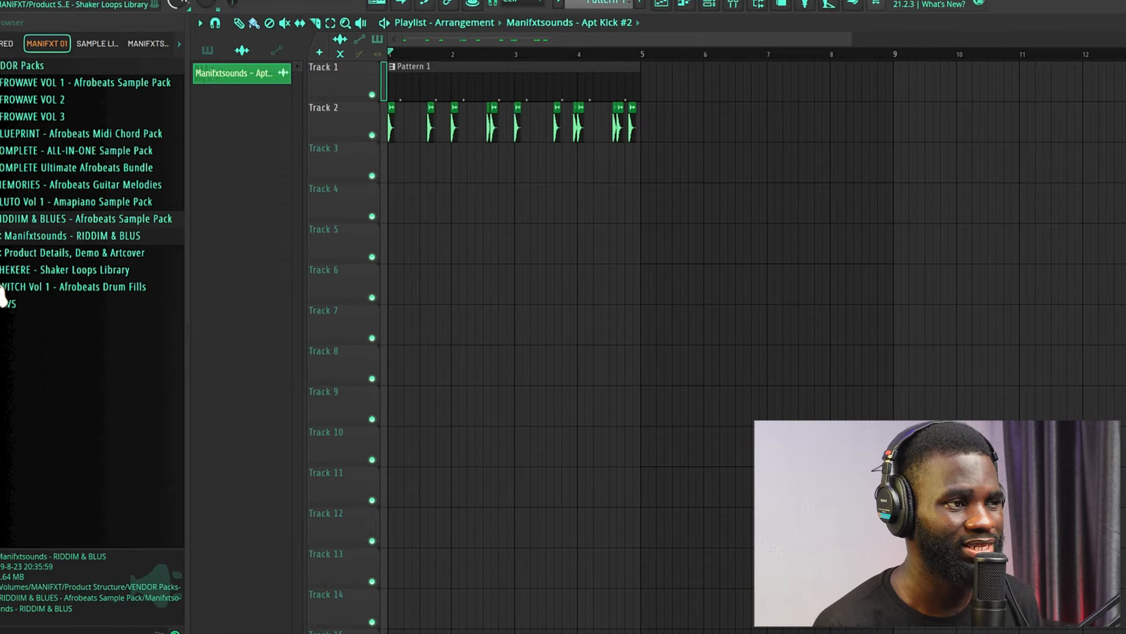
Open the channel rack, set its channel filter to All, and reposition it below Track 2 of the playlist.
click(710, 5)
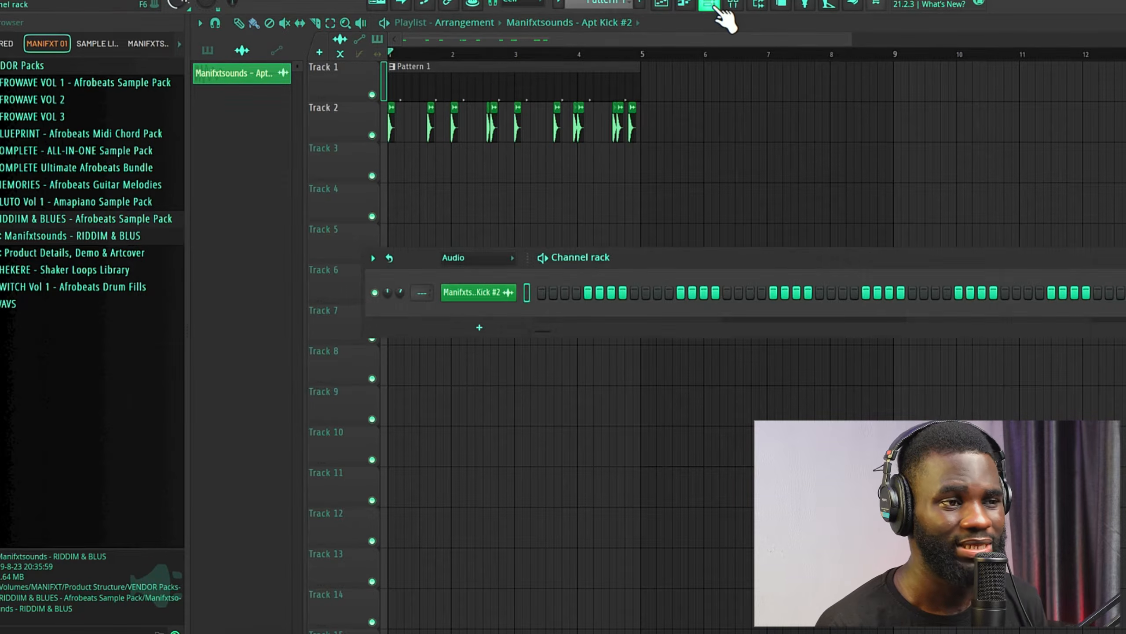
drag(736, 271, 664, 190)
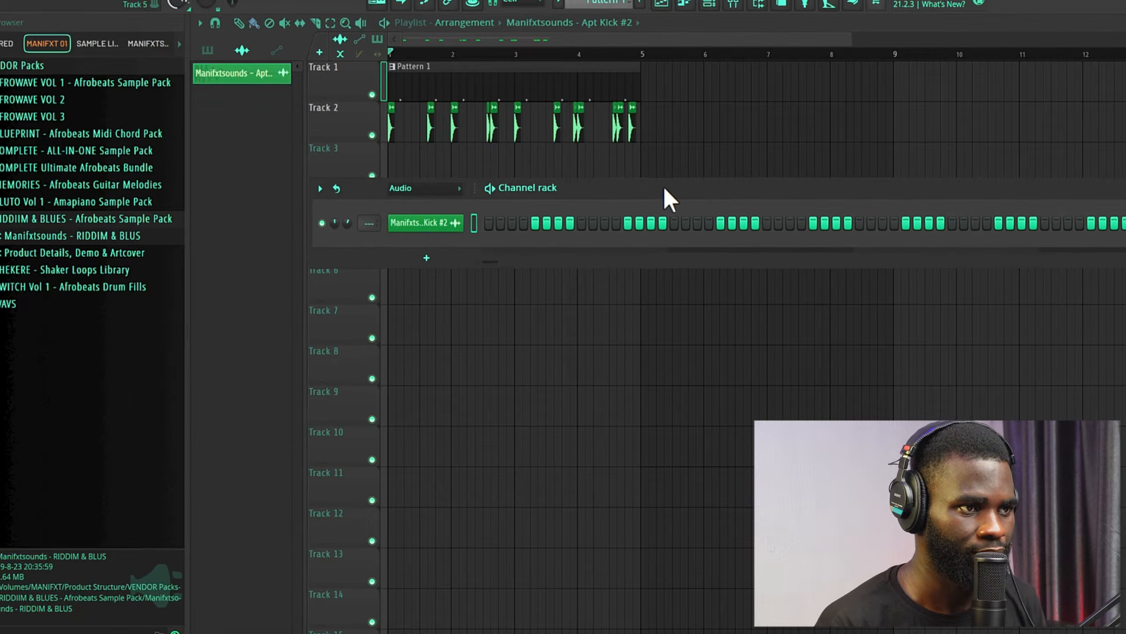
click(443, 192)
click(439, 203)
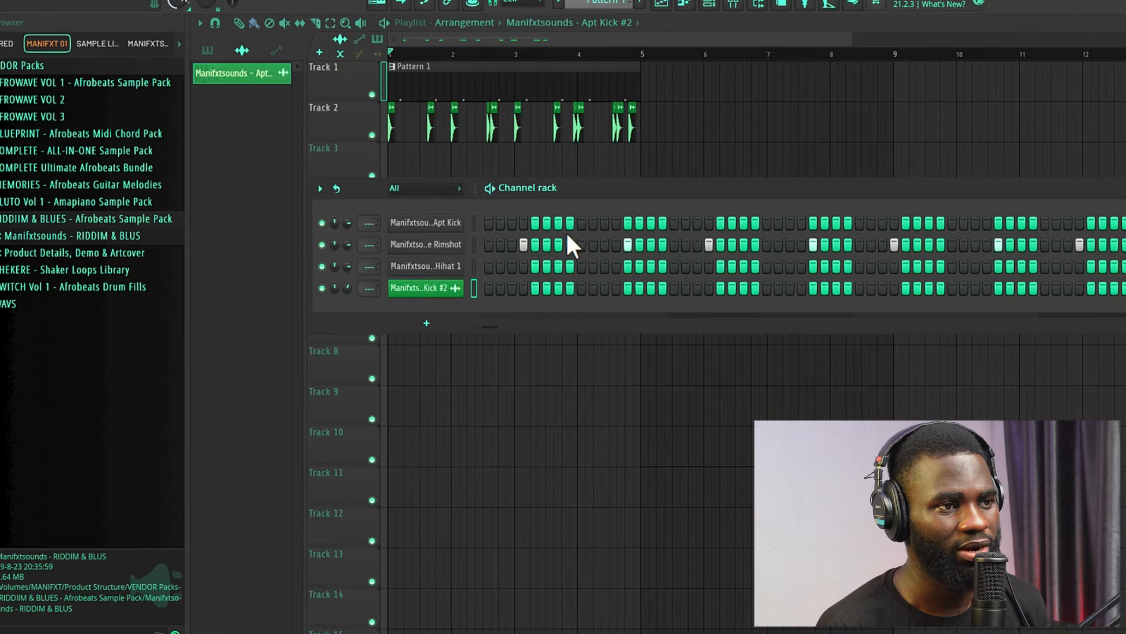
drag(615, 194, 547, 183)
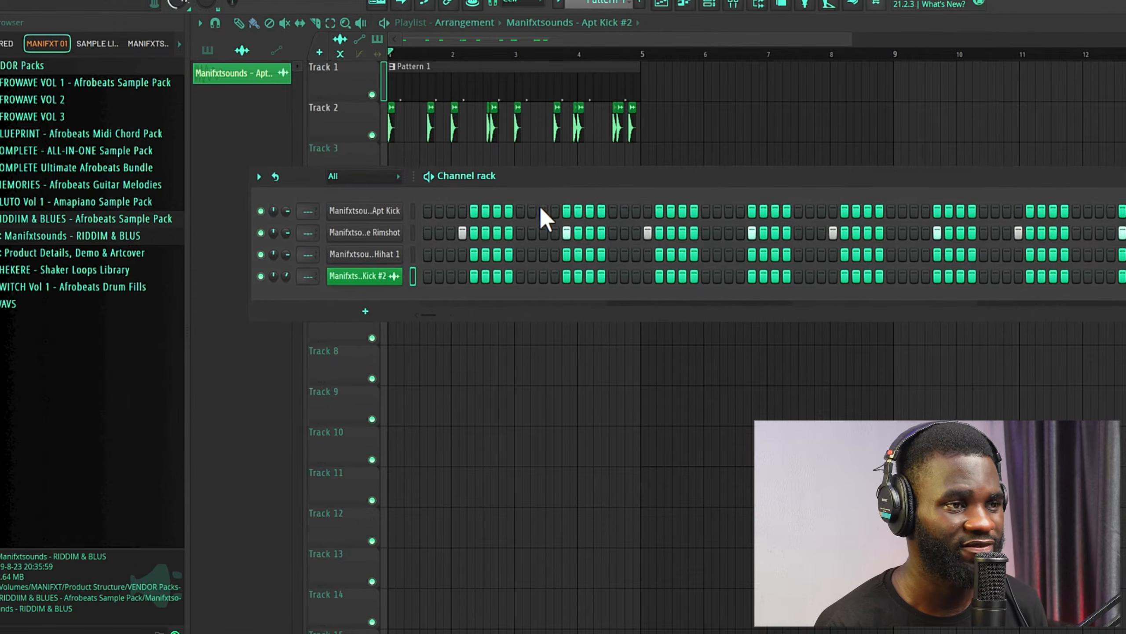
Add hits on steps 1 and 5 of the Closed Hihat 1 channel while the beat plays.
key(space)
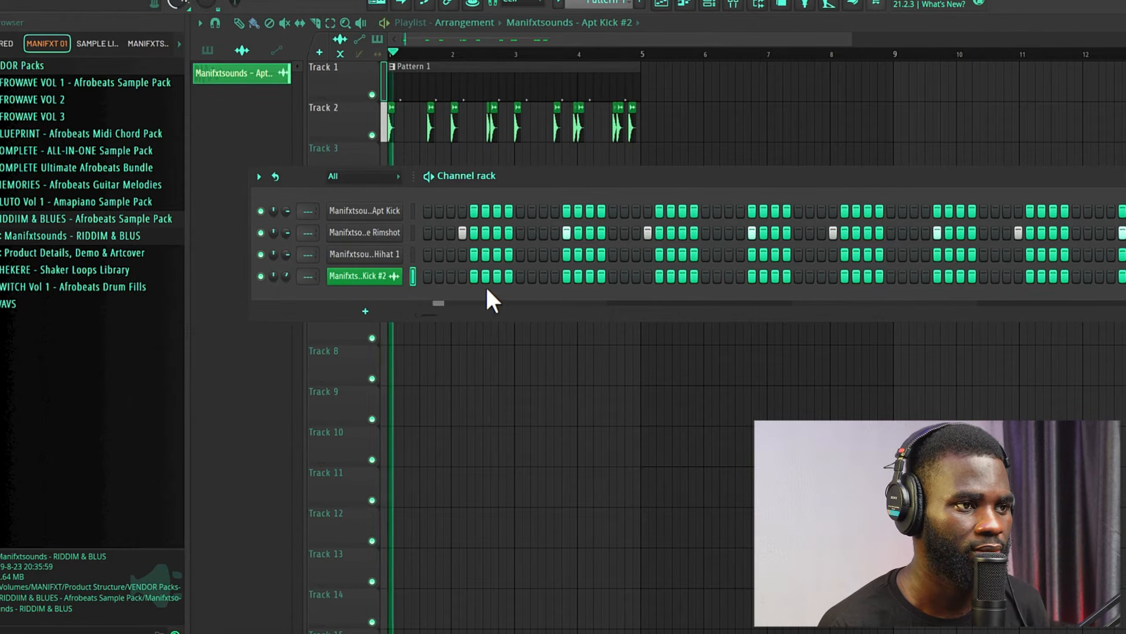
click(428, 254)
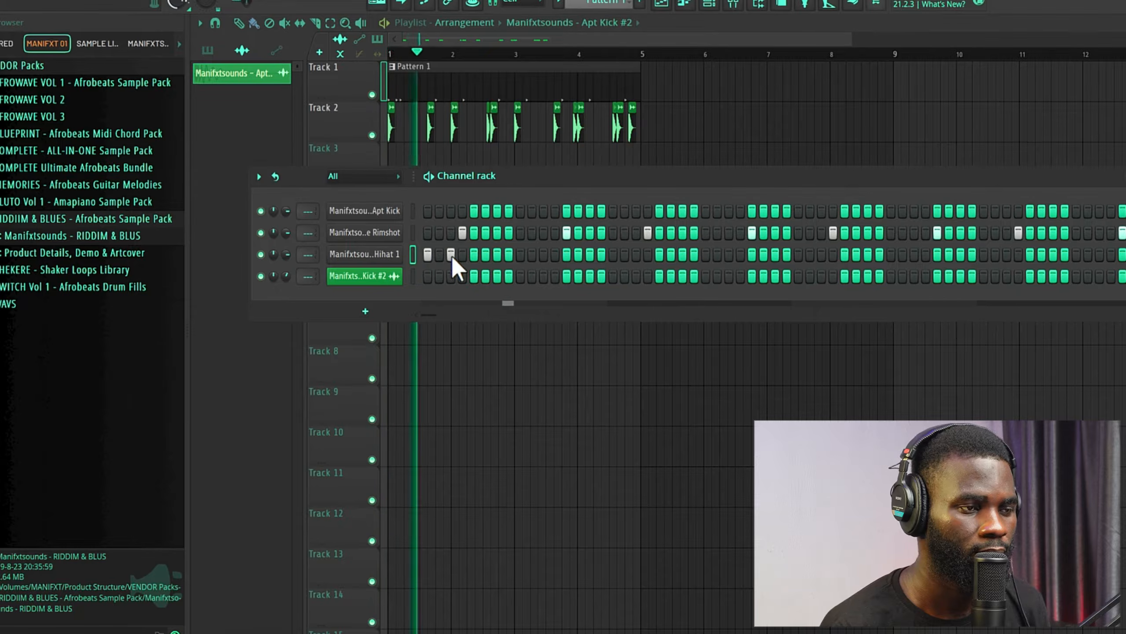
click(473, 254)
key(space)
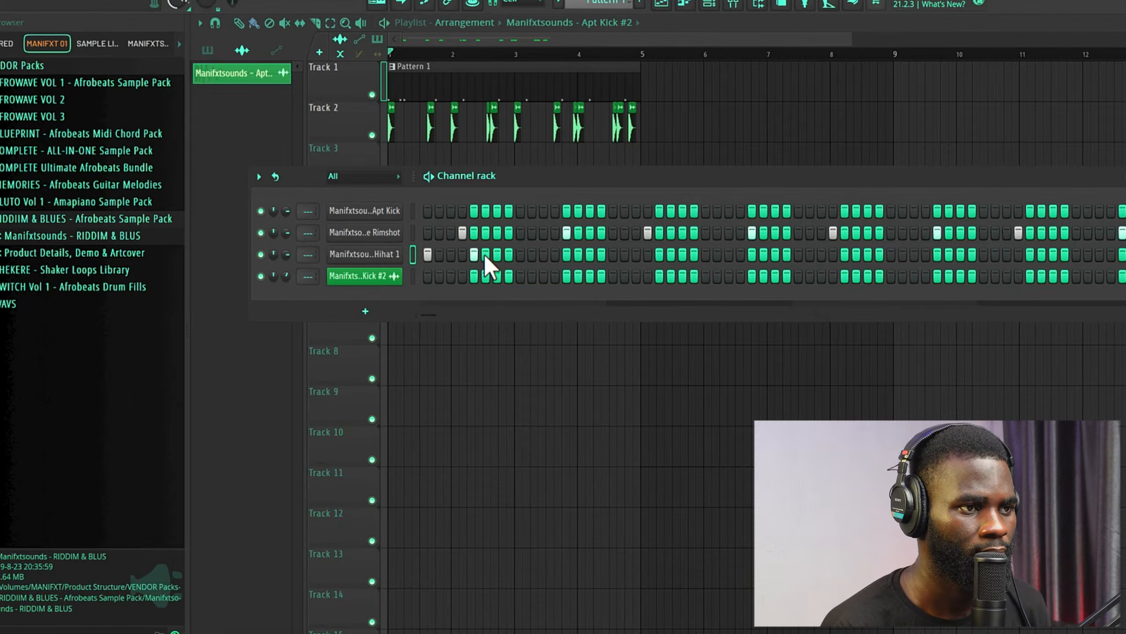
Look at the Closed Hihat 1 sampler settings while the beat plays, and close them.
click(384, 257)
key(space)
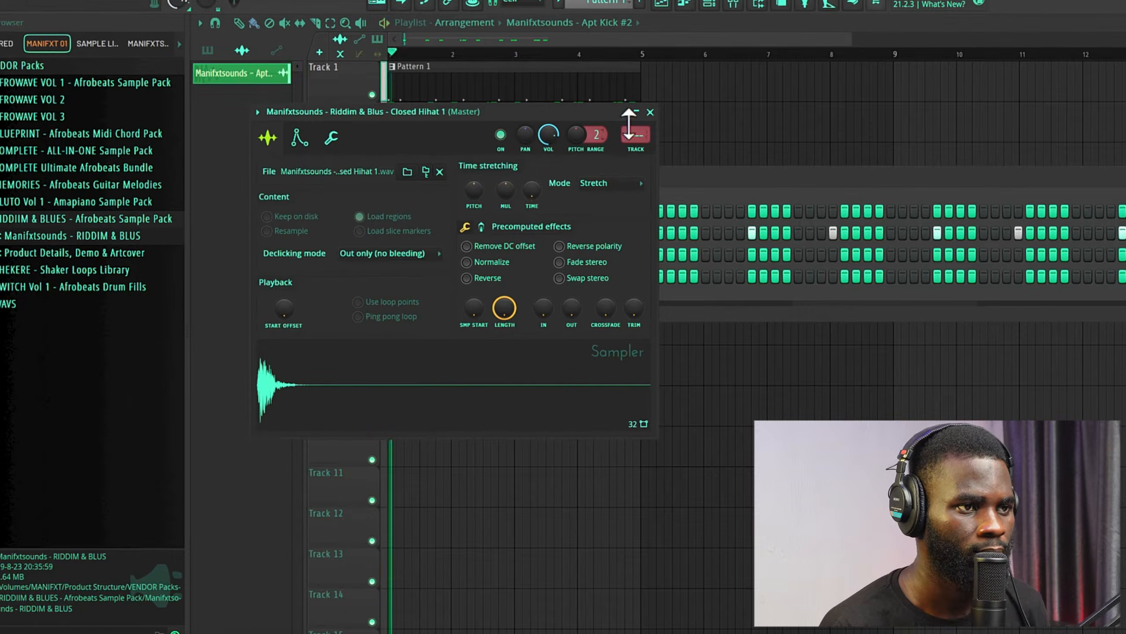
click(651, 112)
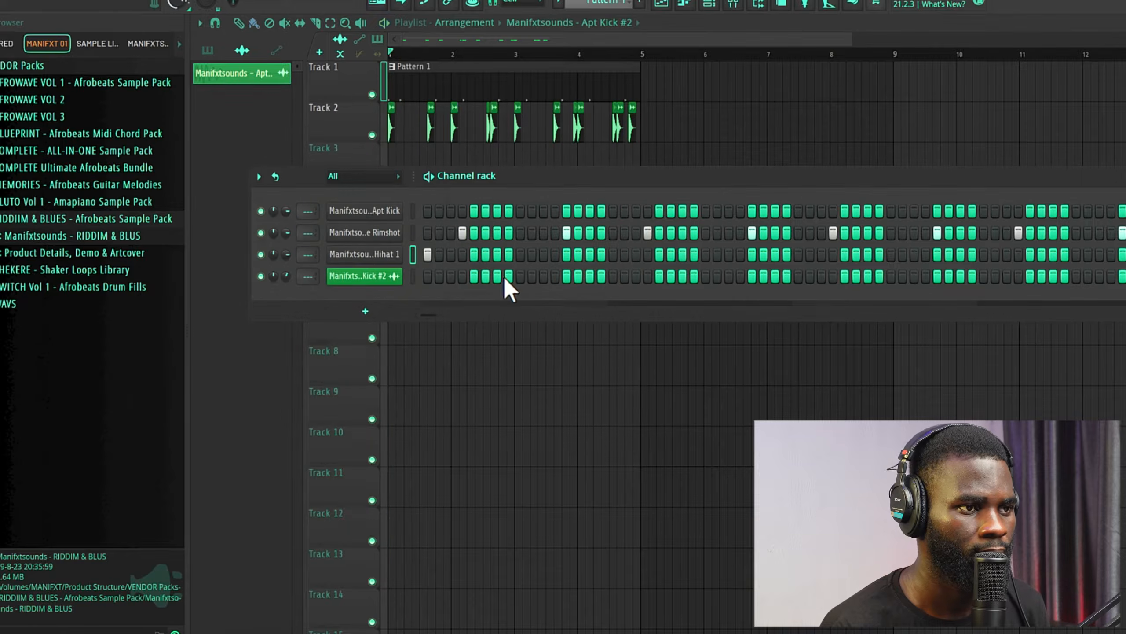
Add Closed Hihat 1 hits on steps 7 and 9, and play the beat to check them.
click(498, 254)
click(522, 256)
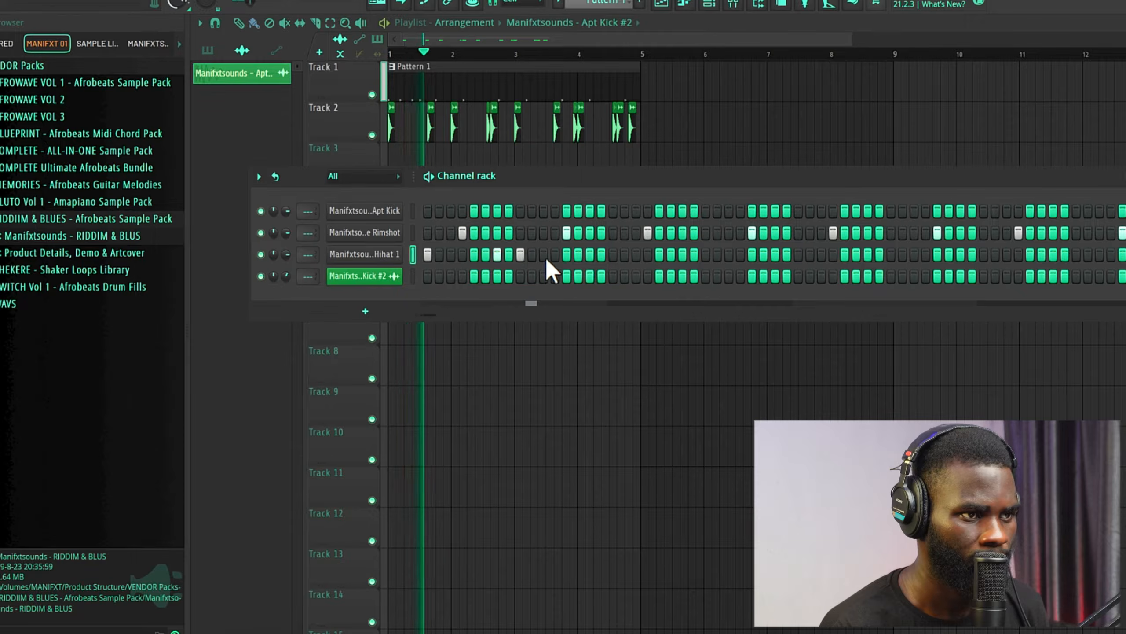
key(space)
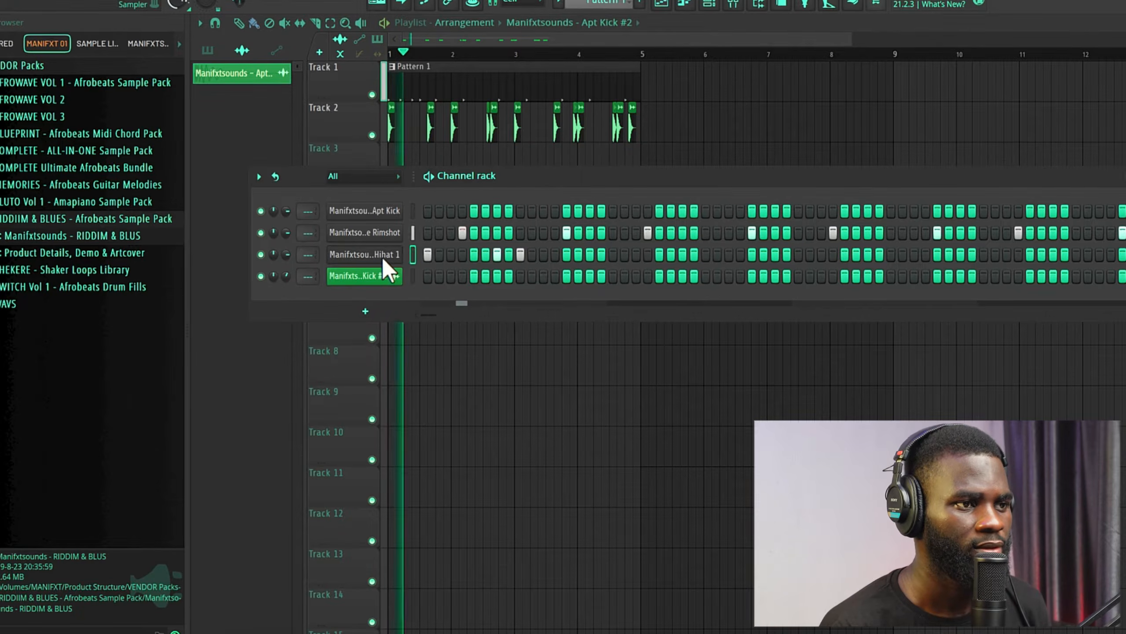
right_click(381, 257)
click(358, 258)
key(space)
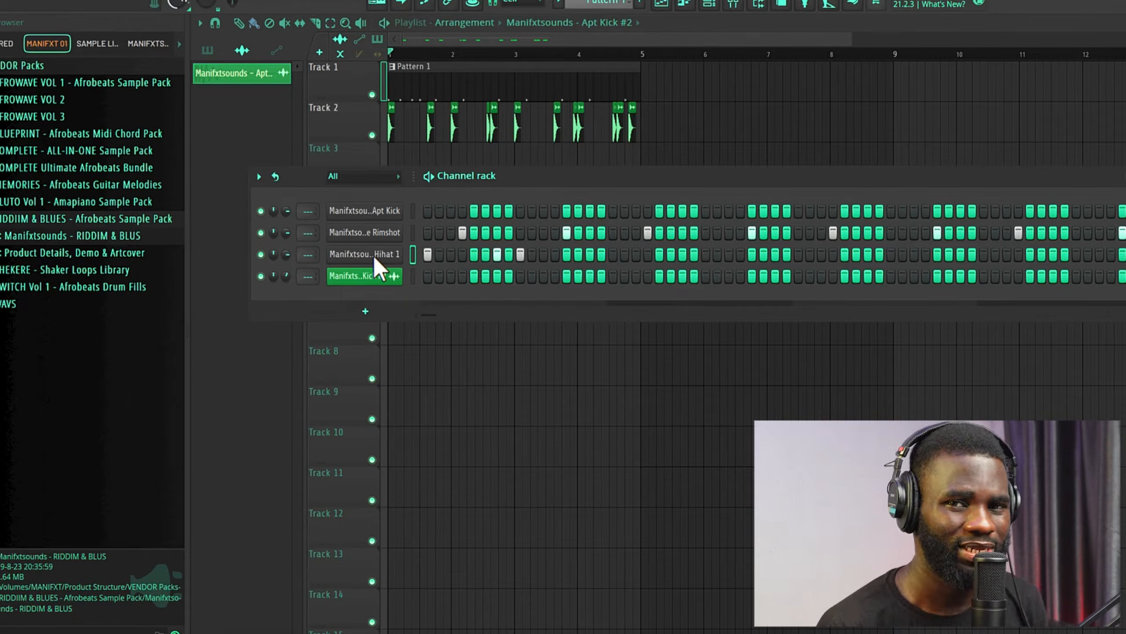
Open Closed Hihat 1 in the piano roll and lengthen all its notes to one full step each.
right_click(392, 256)
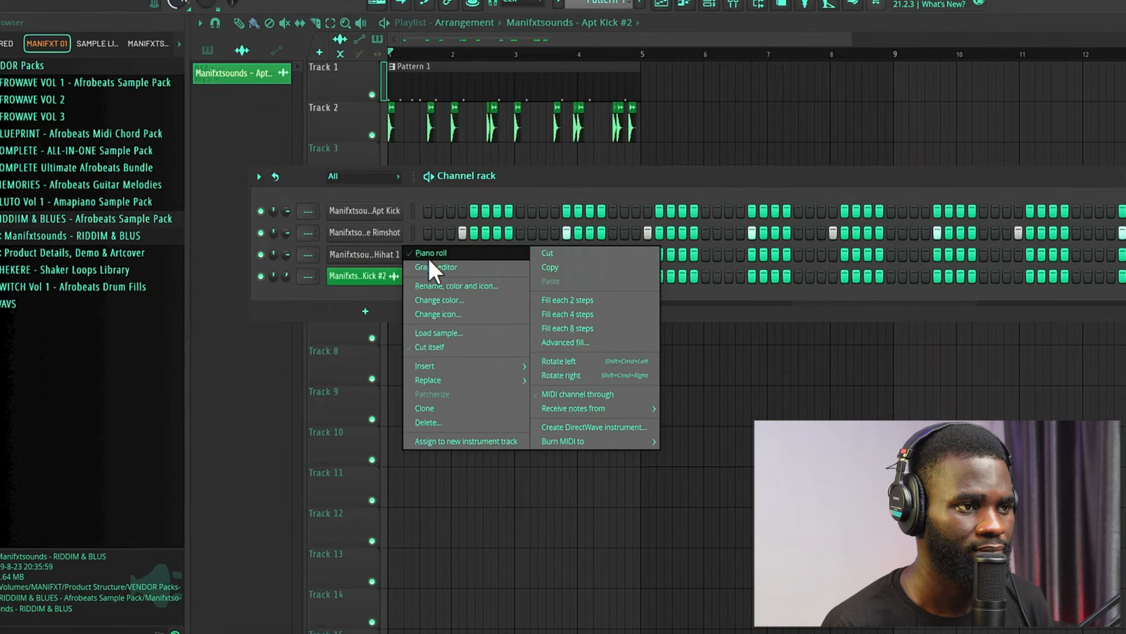
click(429, 258)
key(space)
key(super+a)
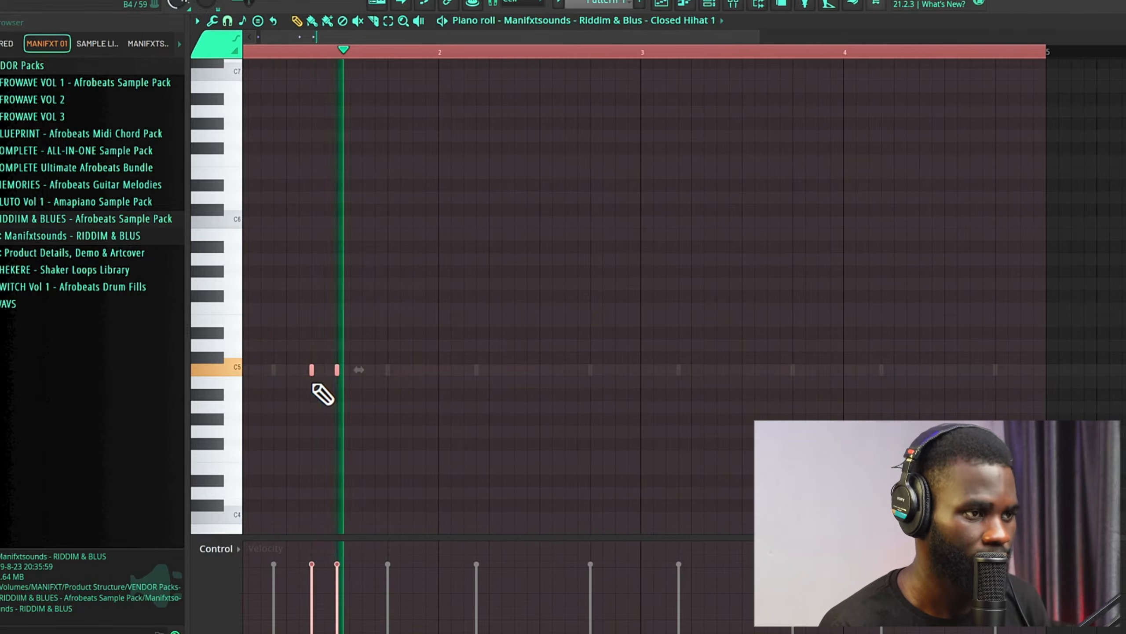
drag(339, 371, 348, 371)
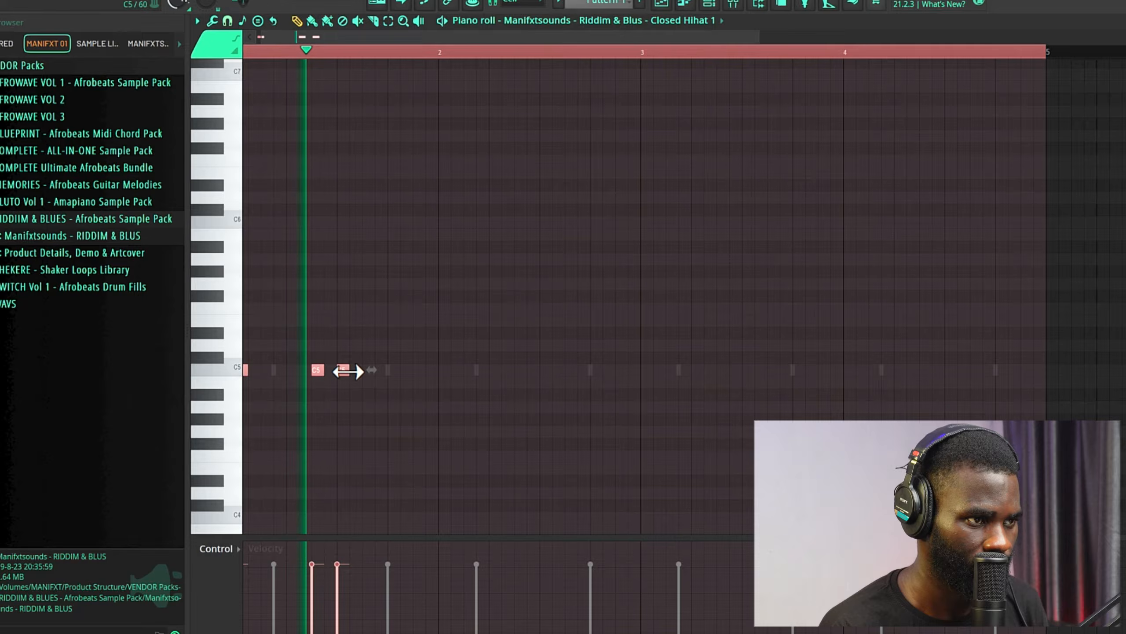
Try an extra C5 hihat note on step 13 and on step 11 of bar 1 during playback.
click(394, 370)
key(space)
scroll(317, 241, up, 1)
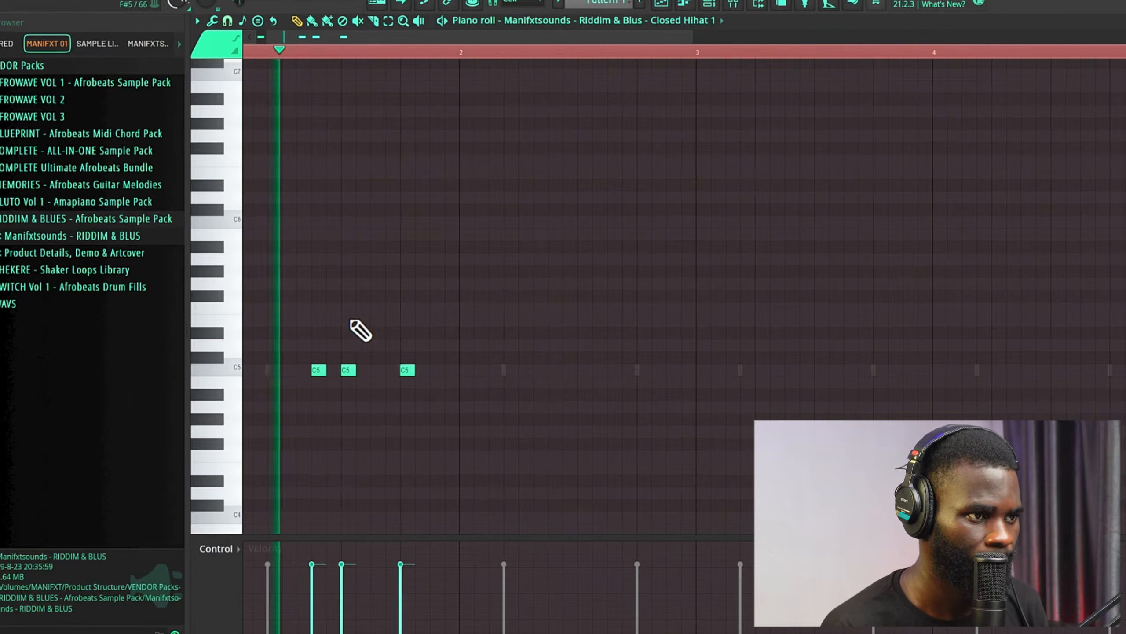
click(380, 369)
right_click(404, 371)
key(space)
key(space)
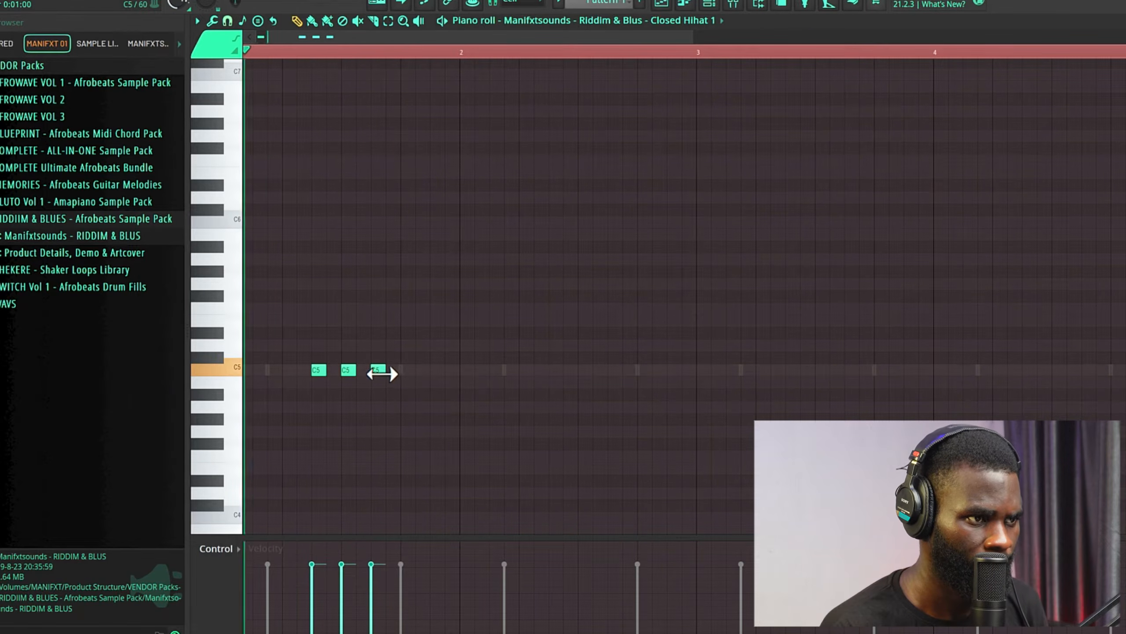
right_click(383, 371)
Add C5 hihat notes on steps 12 and 15 of bar 1 and check them in playback.
click(388, 370)
scroll(377, 385, up, 2)
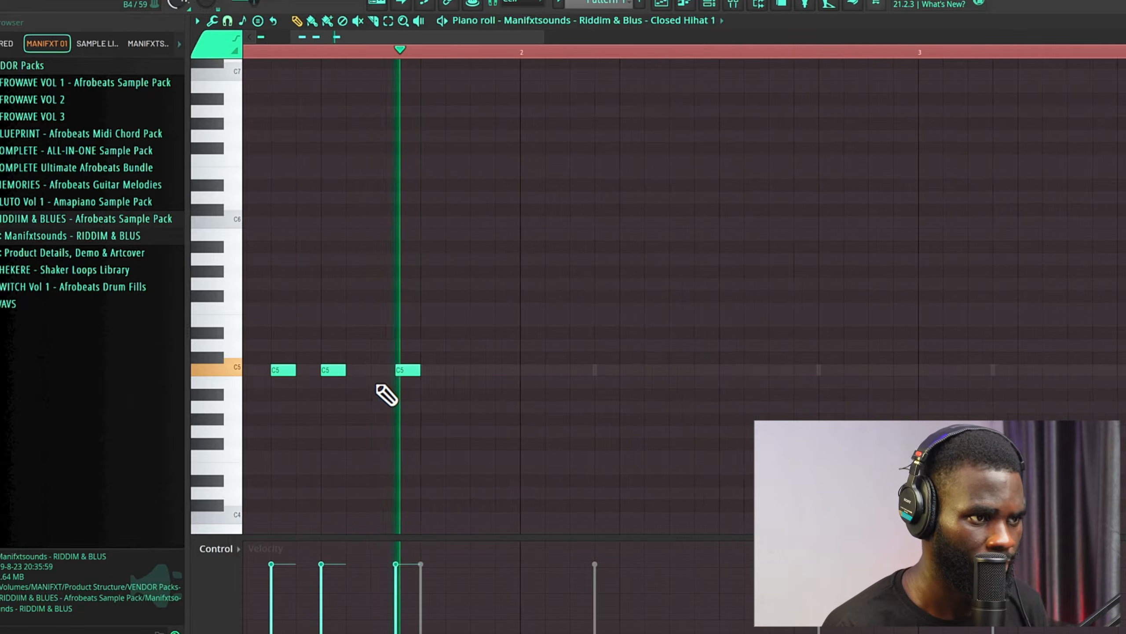
click(480, 371)
key(space)
key(space)
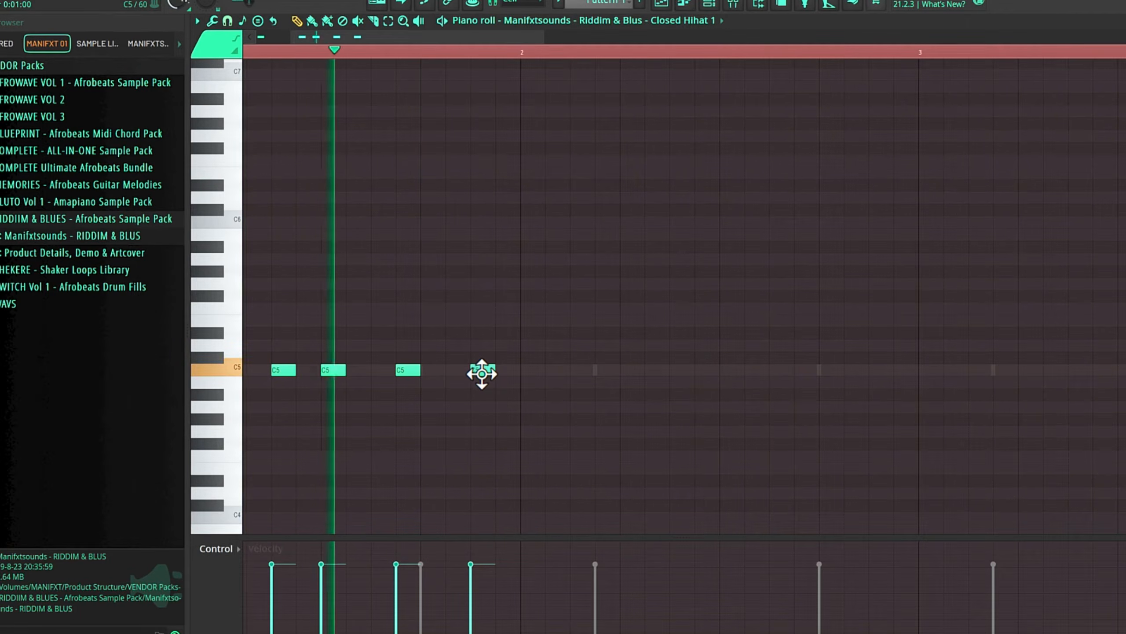
Try a C5 hihat note on the first step of bar 2 during playback.
click(530, 370)
key(space)
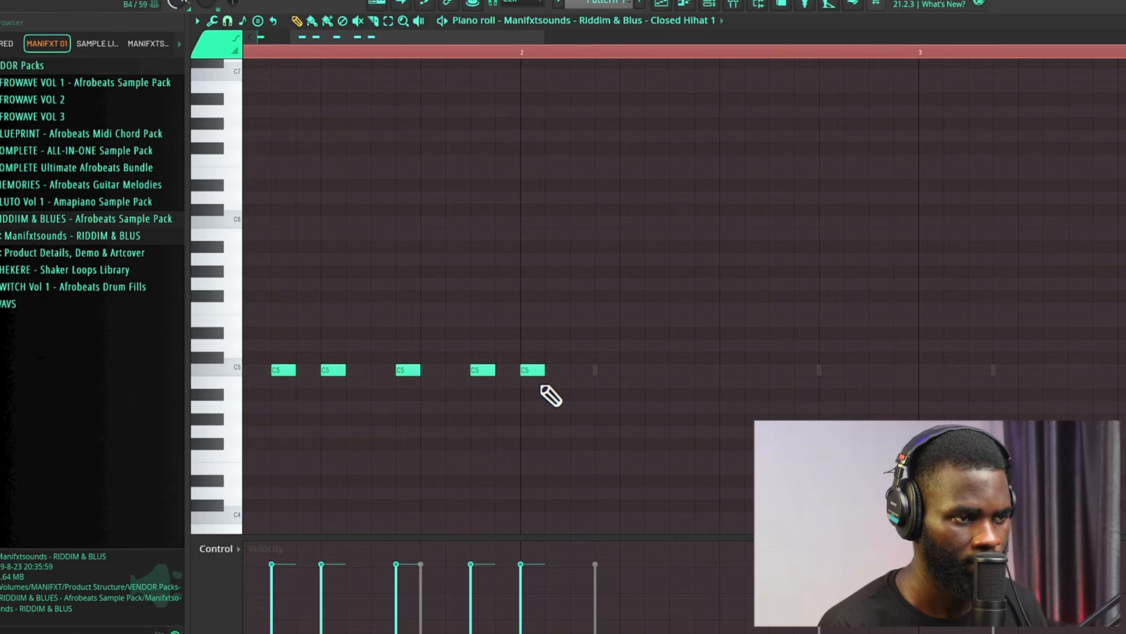
scroll(539, 386, down, 3)
right_click(505, 372)
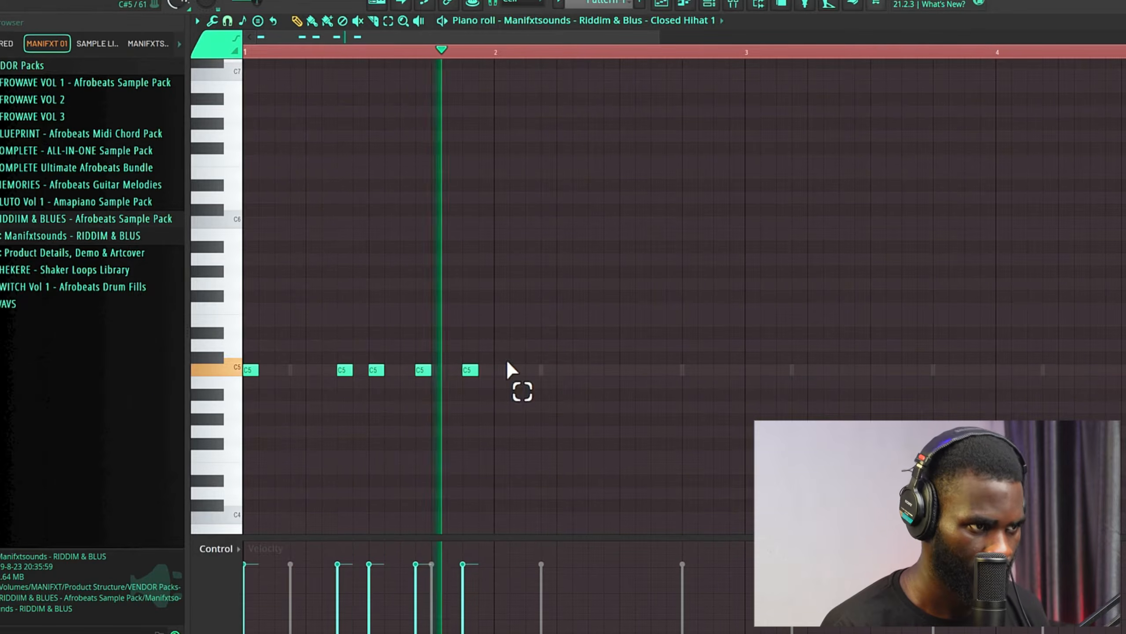
Copy the five hihat notes of bar 1 into bar 2 and play the result.
drag(517, 360, 218, 393)
key(space)
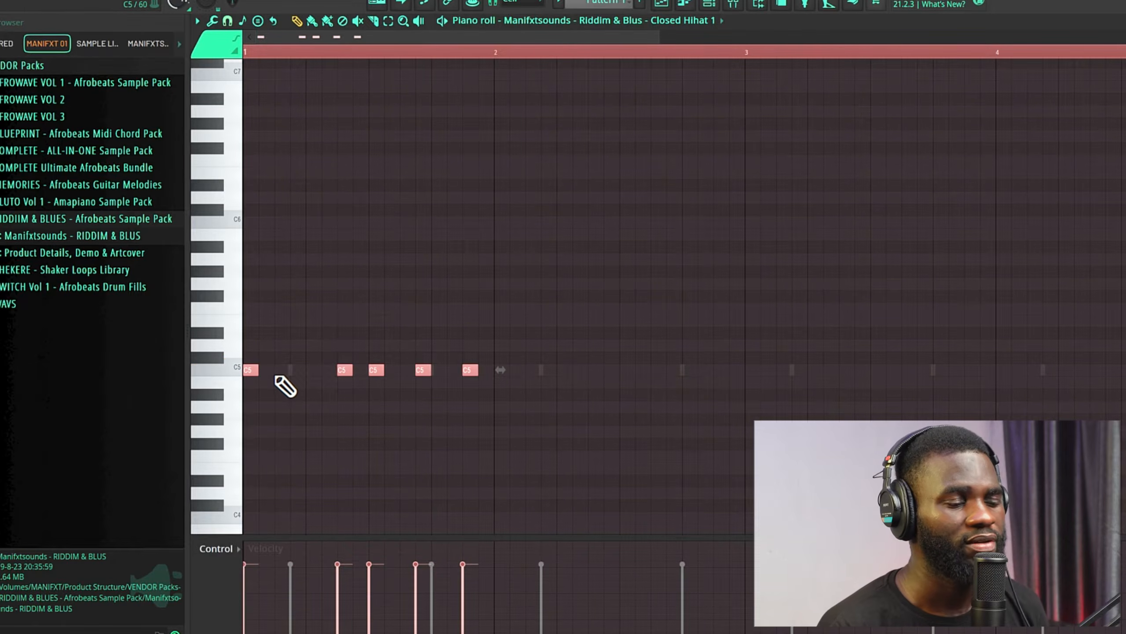
drag(252, 373, 512, 371)
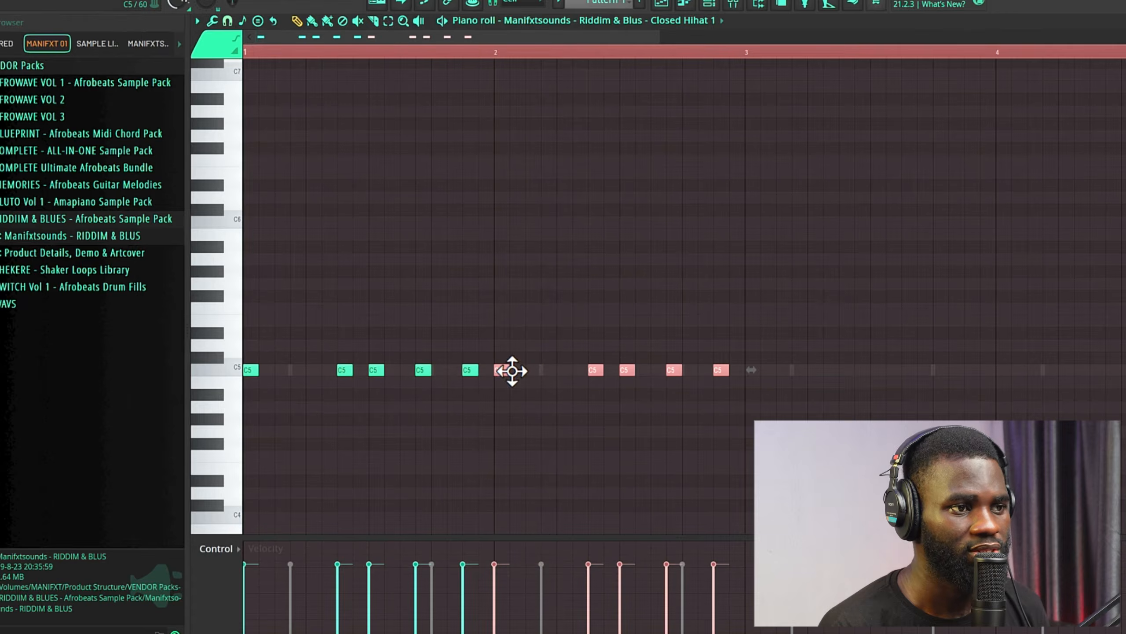
key(space)
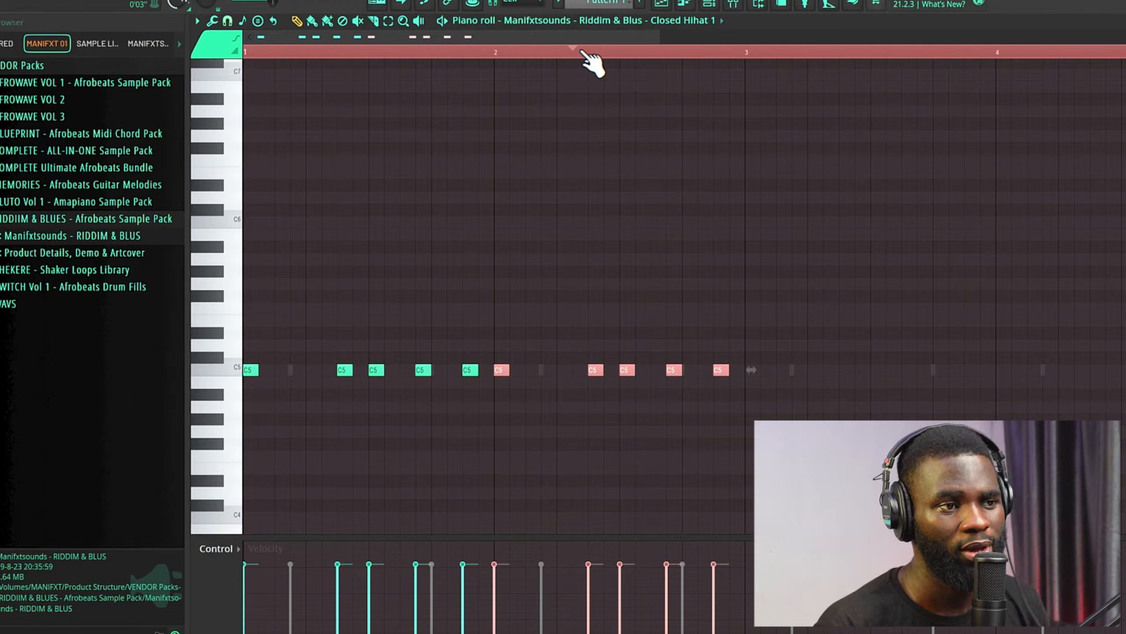
Turn the fourth hihat note of bar 2 into a two-step note on step 11, and chop it into four notes with the Default chopper pattern.
click(582, 51)
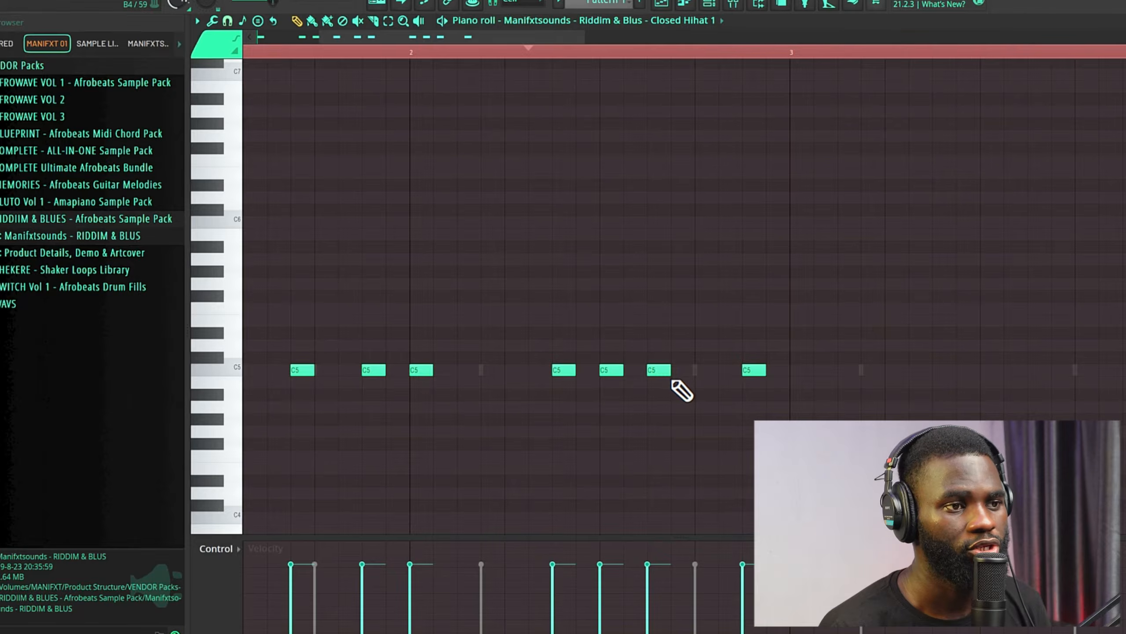
scroll(665, 388, up, 2)
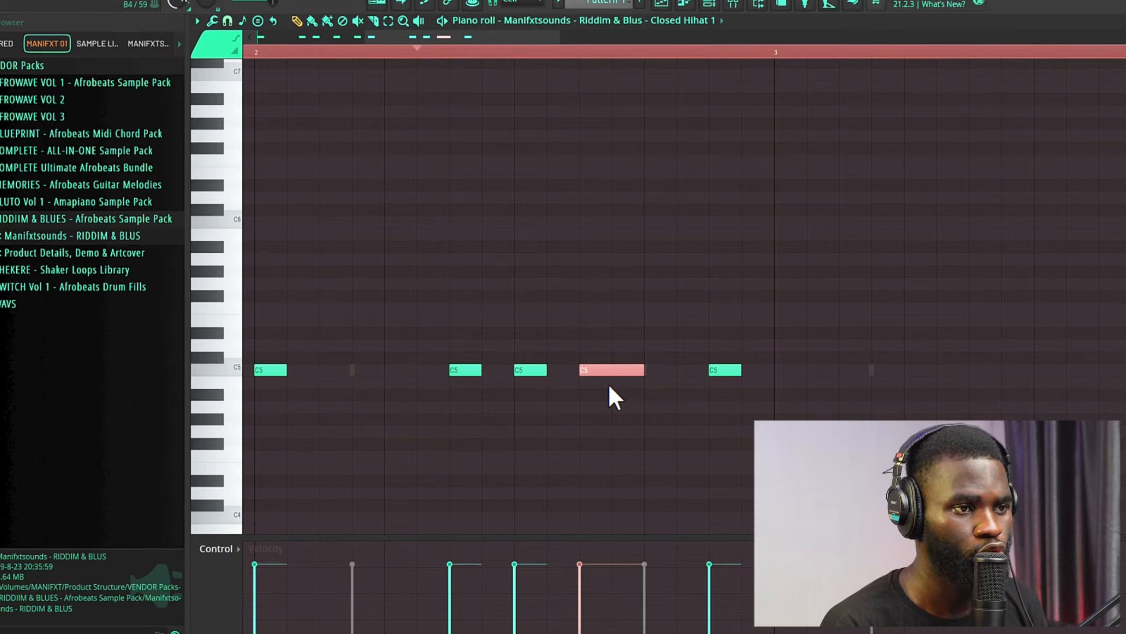
key(alt+u)
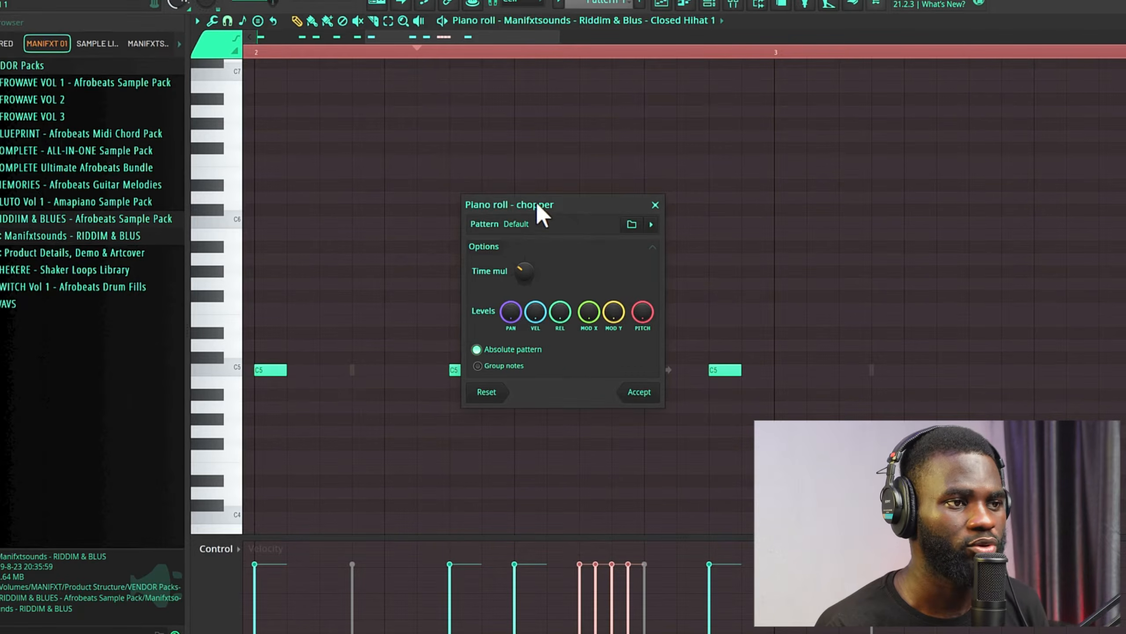
drag(534, 209, 826, 224)
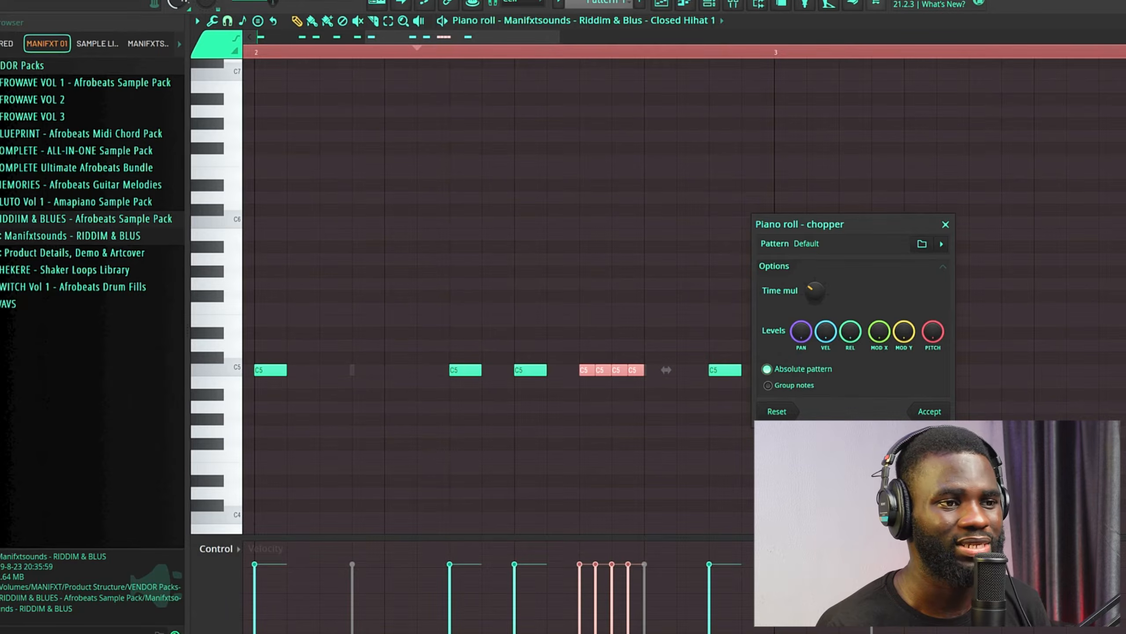
click(947, 413)
key(space)
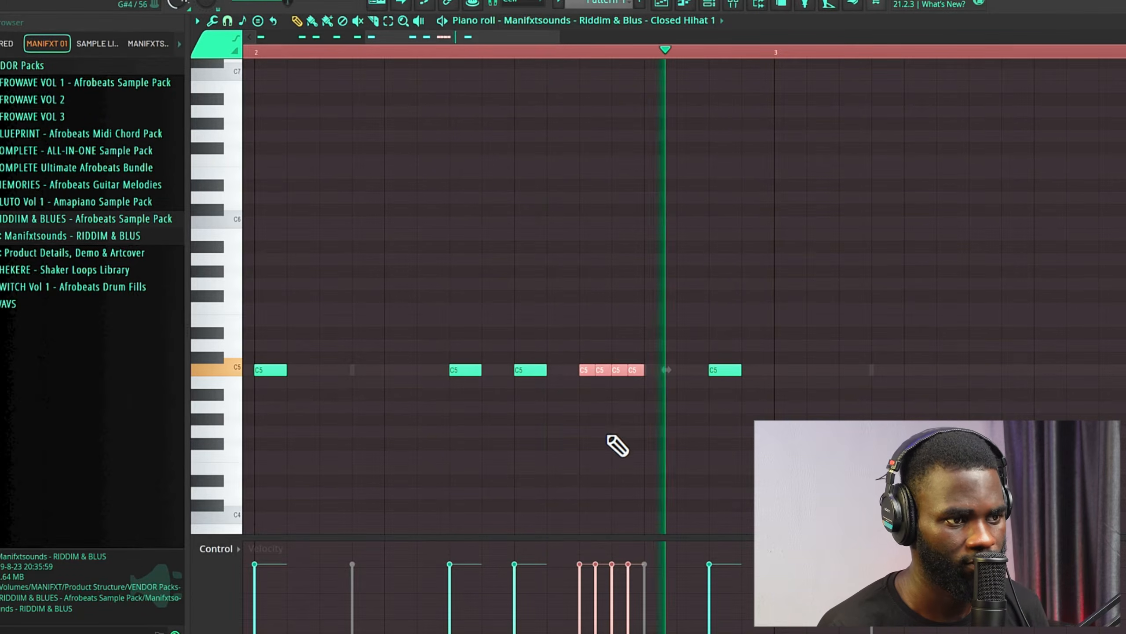
Ramp the velocities of the four chopped hihat notes from low to high and play the roll.
key(space)
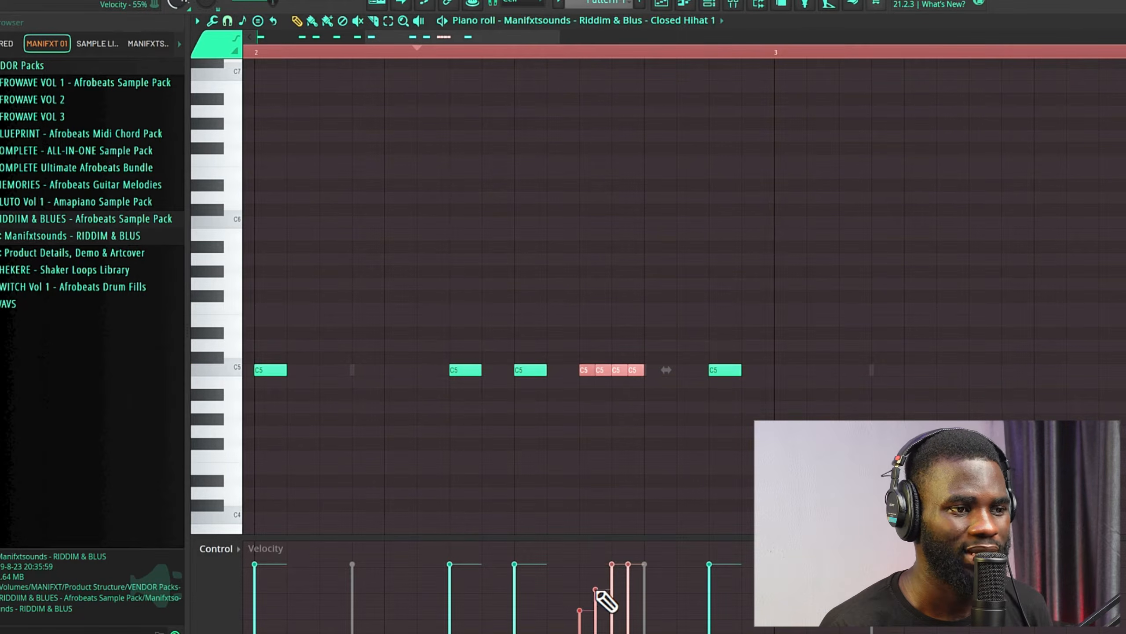
key(space)
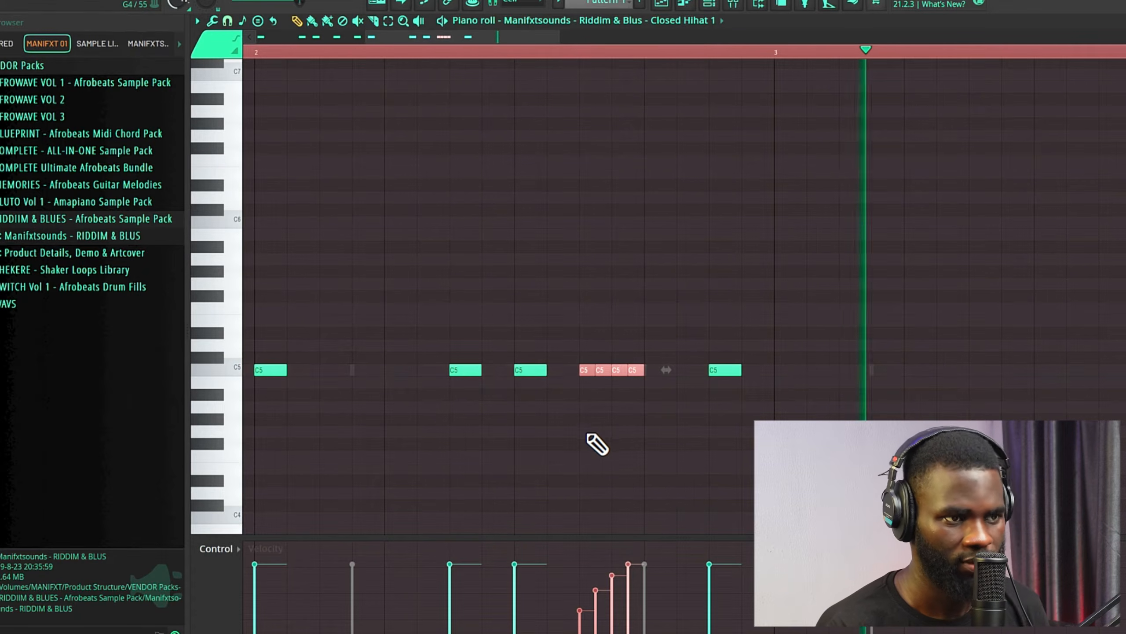
Duplicate the hihat notes of bars 1 and 2 into bars 3 and 4, and play the full pattern.
scroll(596, 443, down, 5)
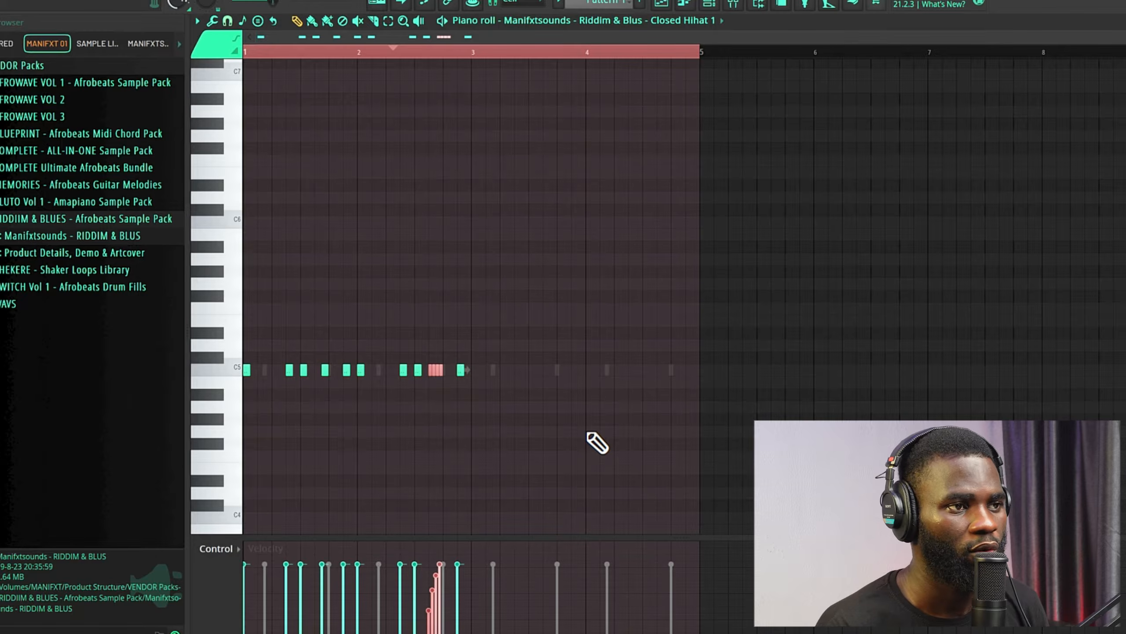
drag(475, 54, 245, 52)
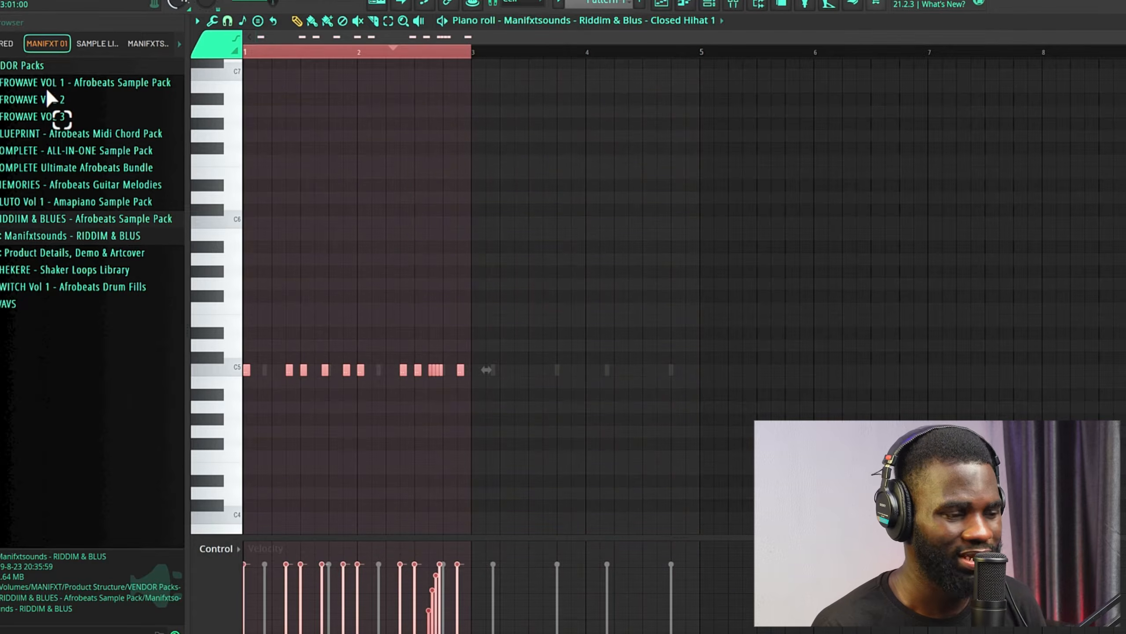
key(ctrl+b)
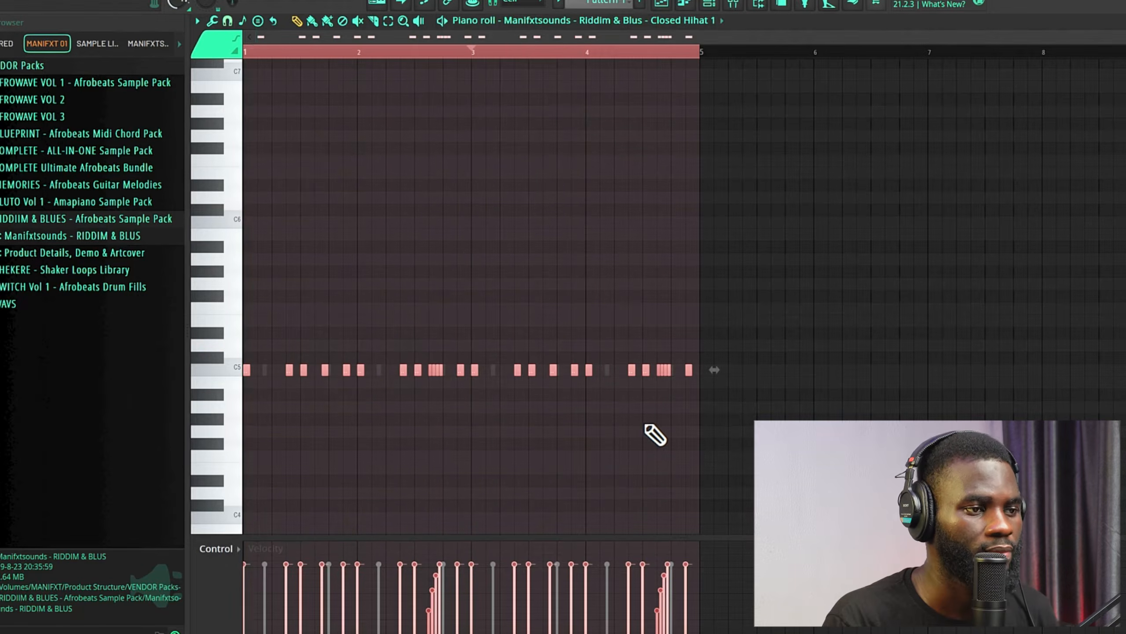
key(space)
scroll(599, 473, down, 3)
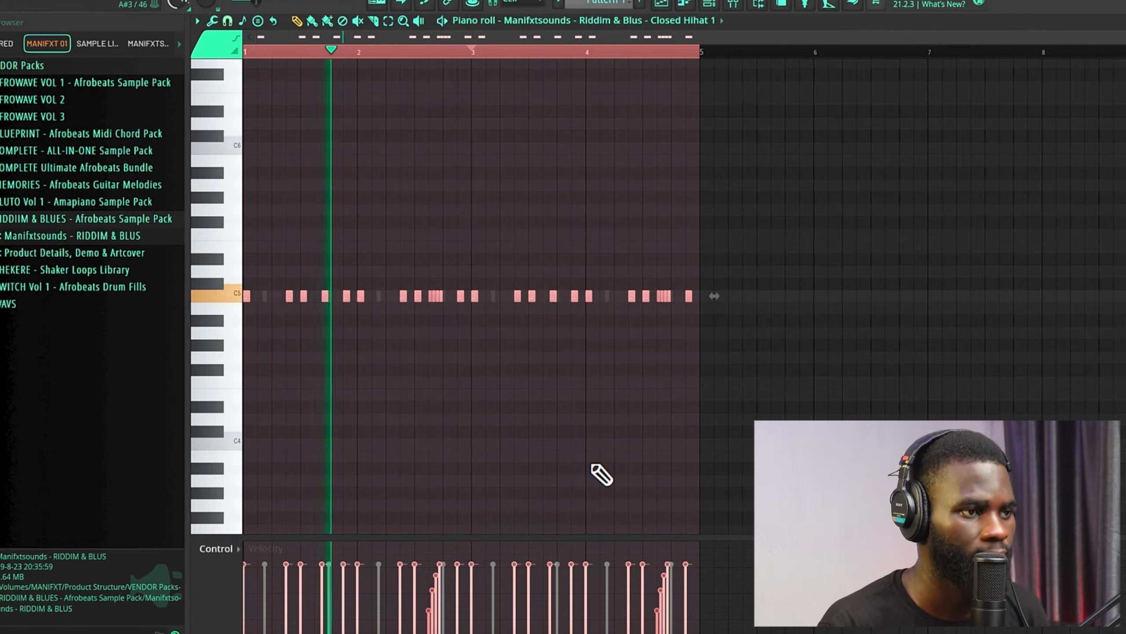
scroll(520, 428, up, 1)
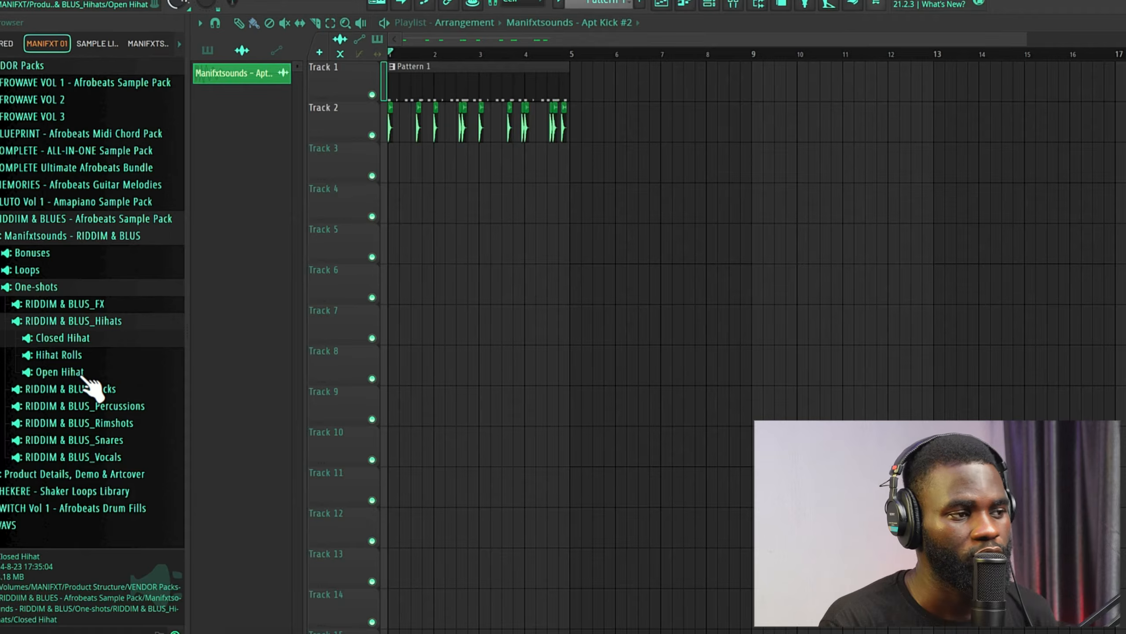
Expand the Open Hihat folder of the RIDDIM & BLUS one-shots and audition Open Hihat 1, 2, 4 and 5.
click(62, 373)
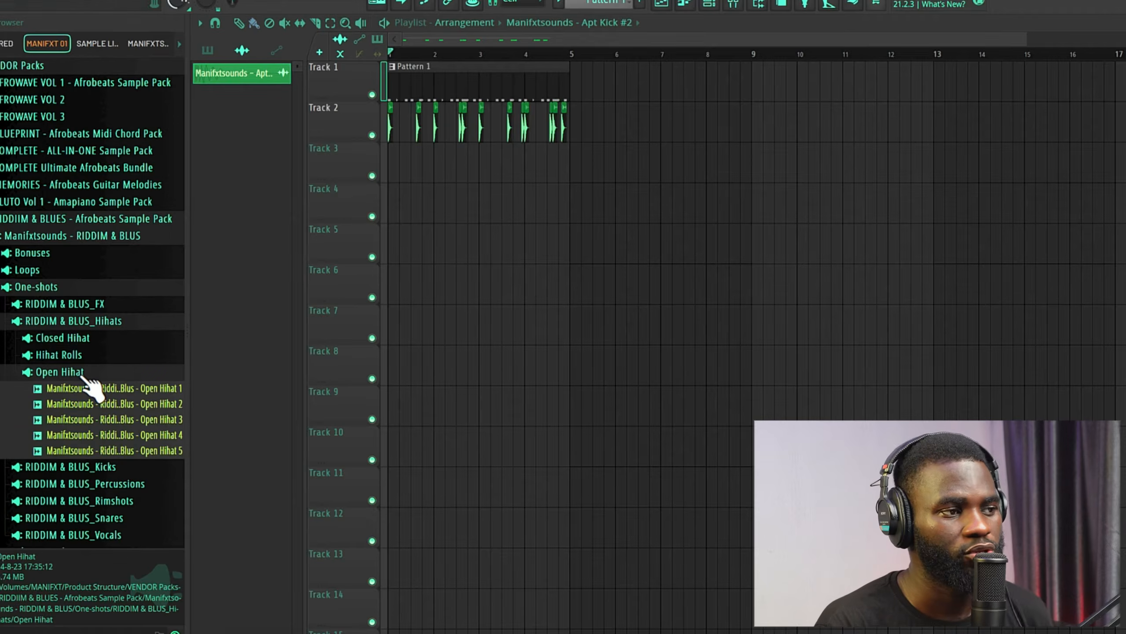
click(159, 390)
click(154, 405)
click(156, 433)
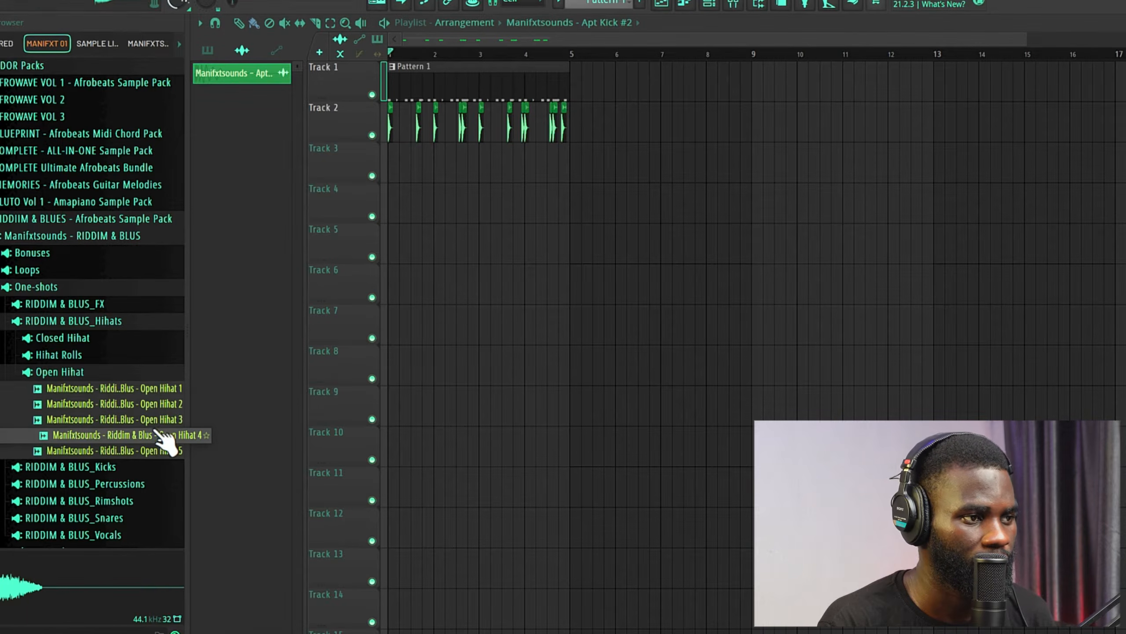
click(161, 451)
click(148, 388)
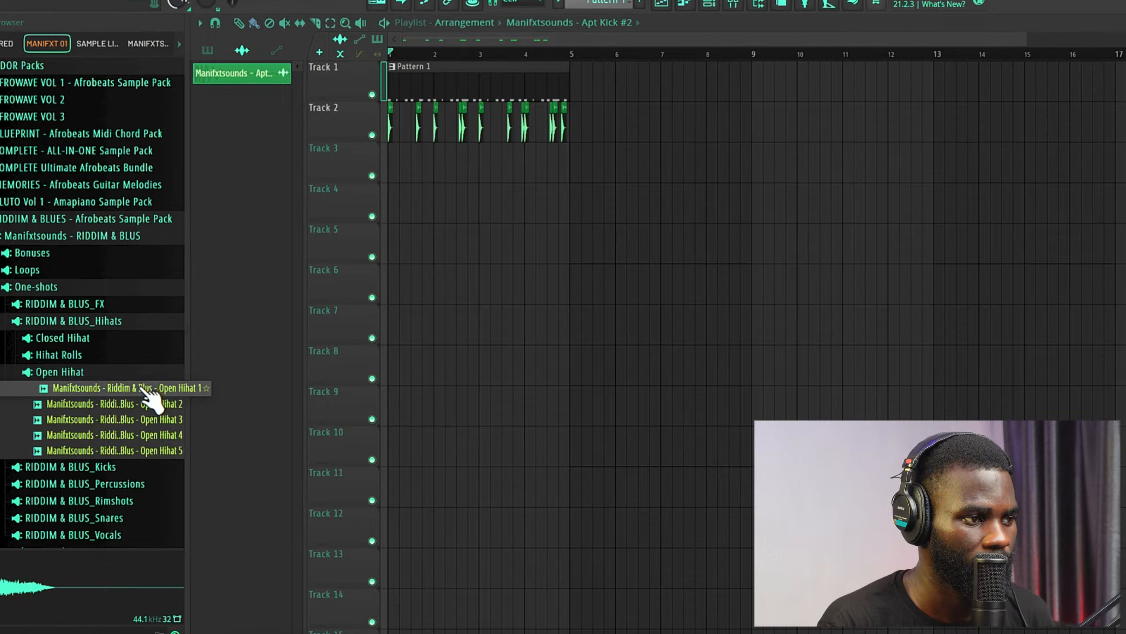
Place the Open Hihat 1 sample on Track 3, starting two steps before bar 3, and play the beat.
drag(405, 228, 403, 175)
scroll(399, 189, up, 5)
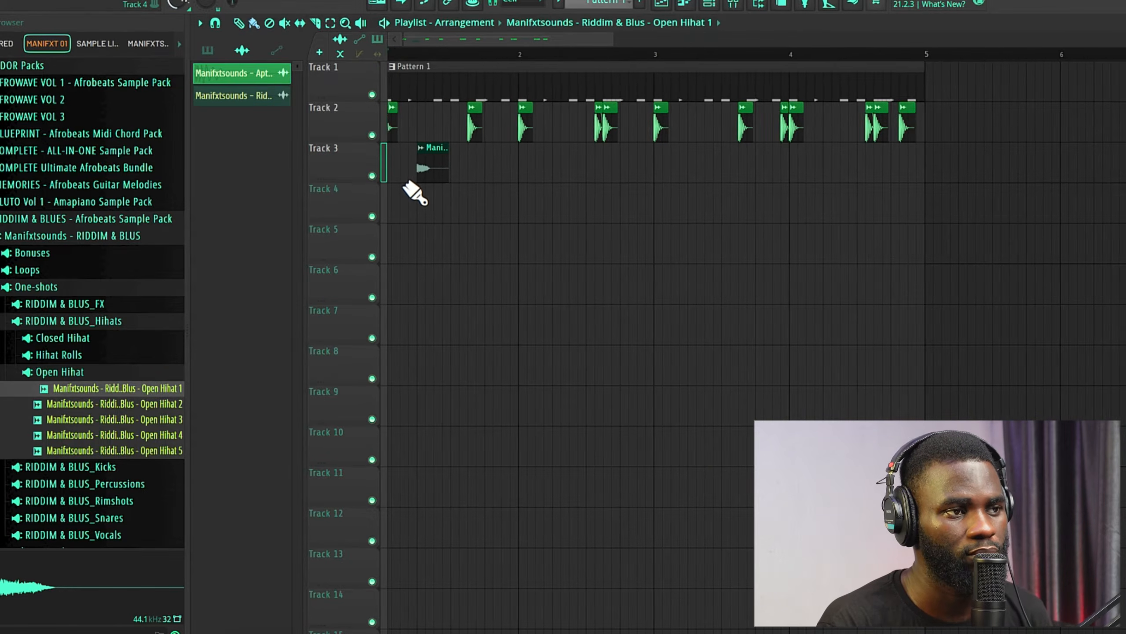
key(space)
drag(438, 169, 663, 167)
key(space)
scroll(648, 172, up, 1)
scroll(648, 173, up, 1)
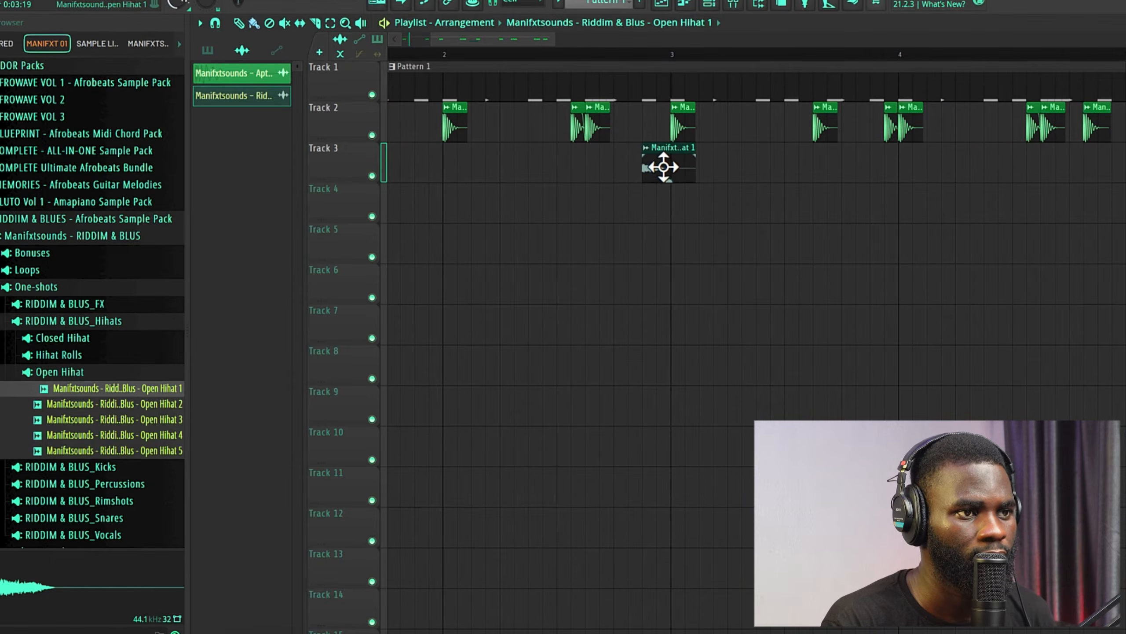
Set Open Hihat 1 to about 66% volume and Stretch mode, and repeat its Track 3 clip two steps before bar 5.
double_click(659, 169)
key(space)
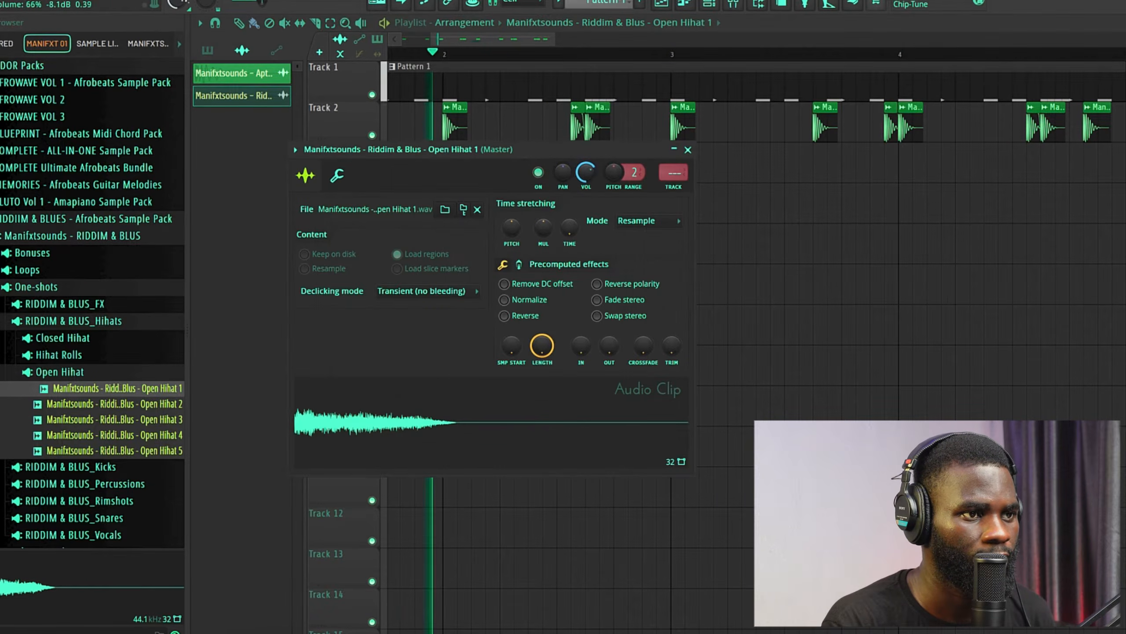
click(648, 220)
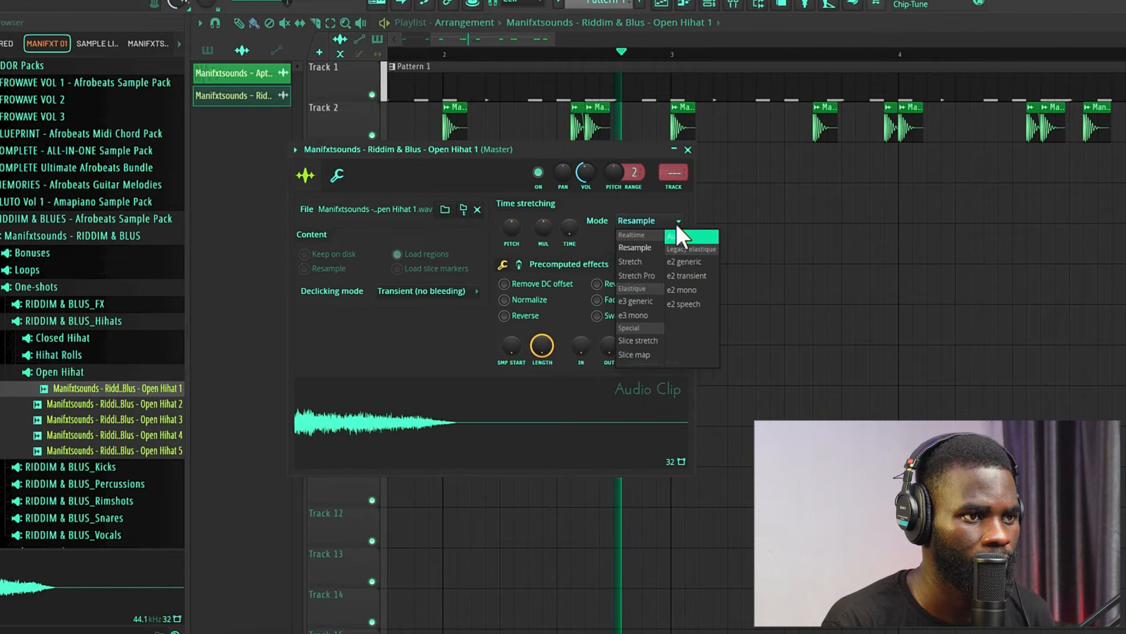
click(649, 262)
click(687, 150)
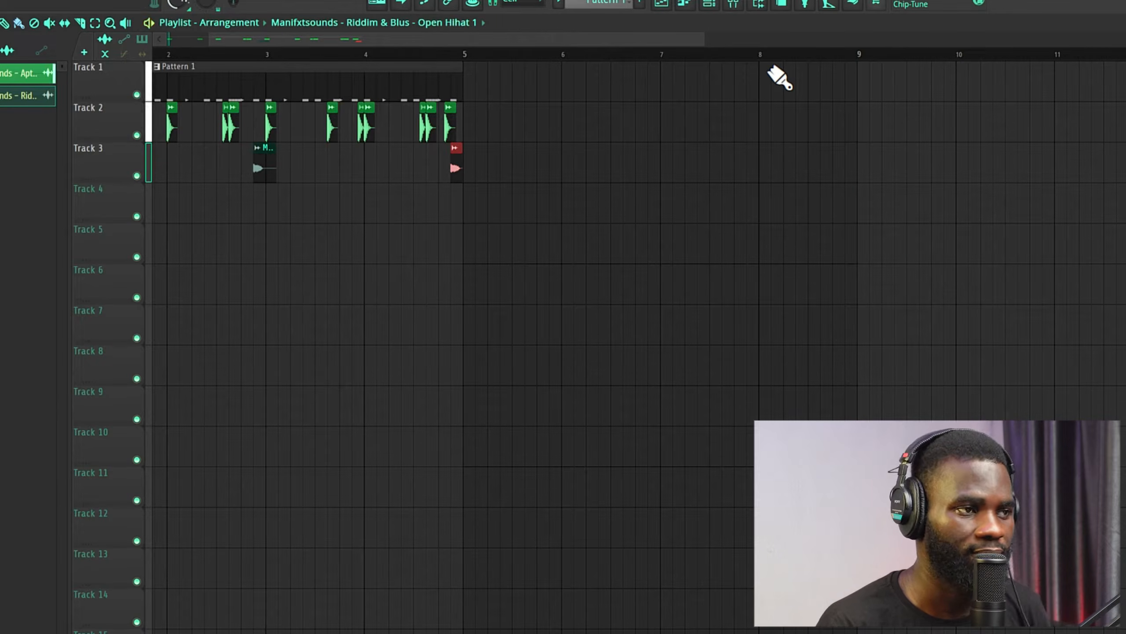
key(space)
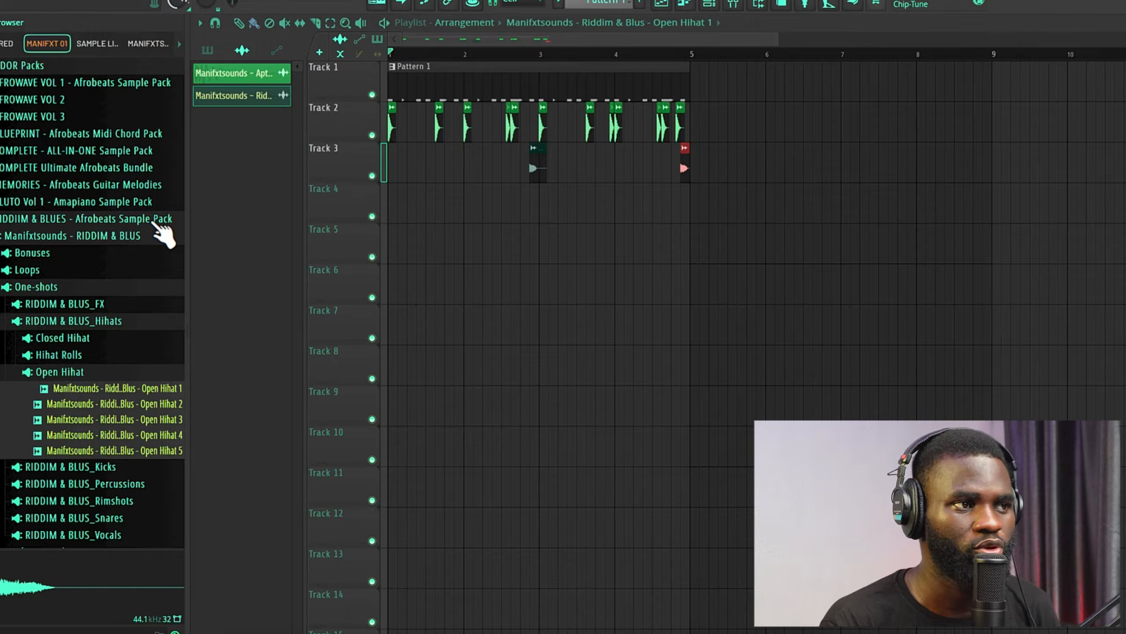
Expand the Made In Lagos pack's Shaker Loops folder and audition its Afrobeat shaker loops, including loops 4 and 5.
click(170, 44)
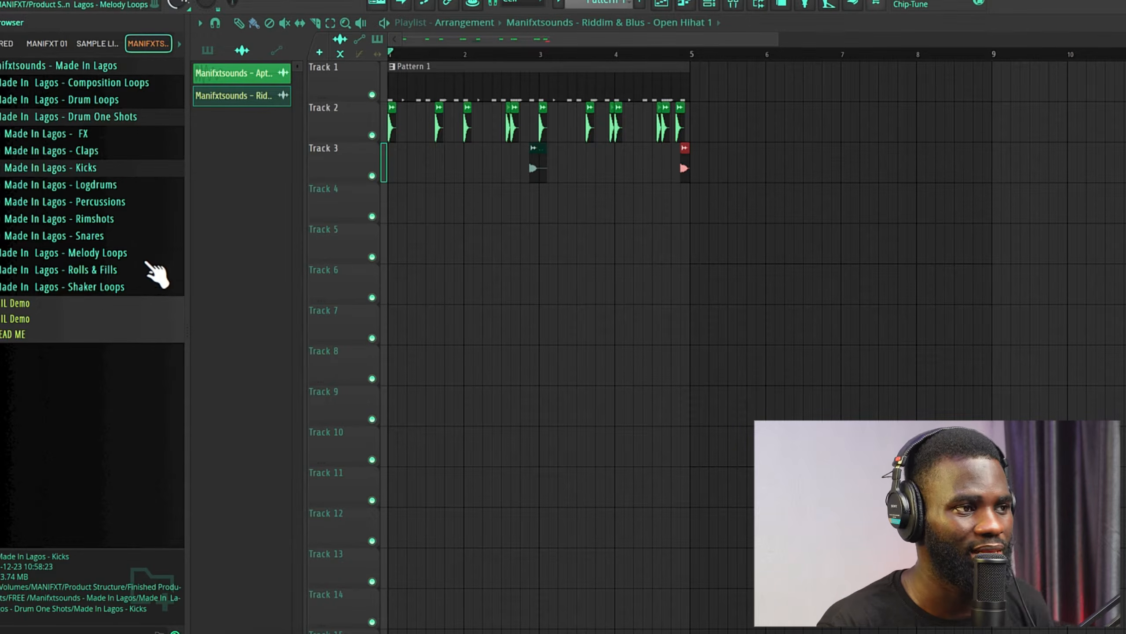
click(108, 288)
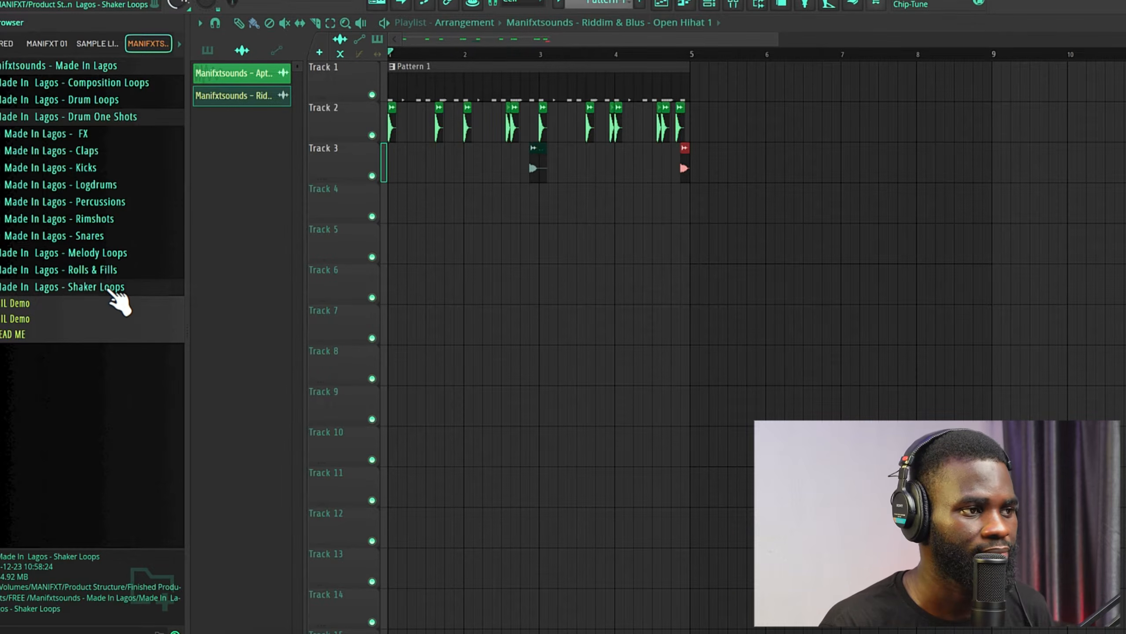
click(94, 304)
click(92, 320)
click(95, 335)
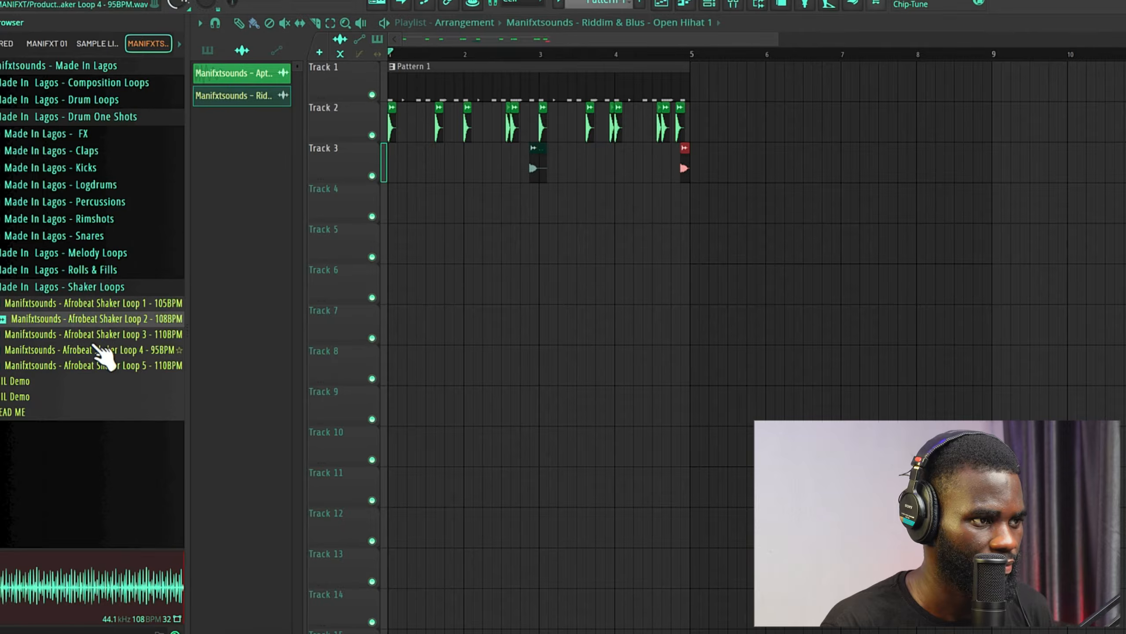
click(95, 353)
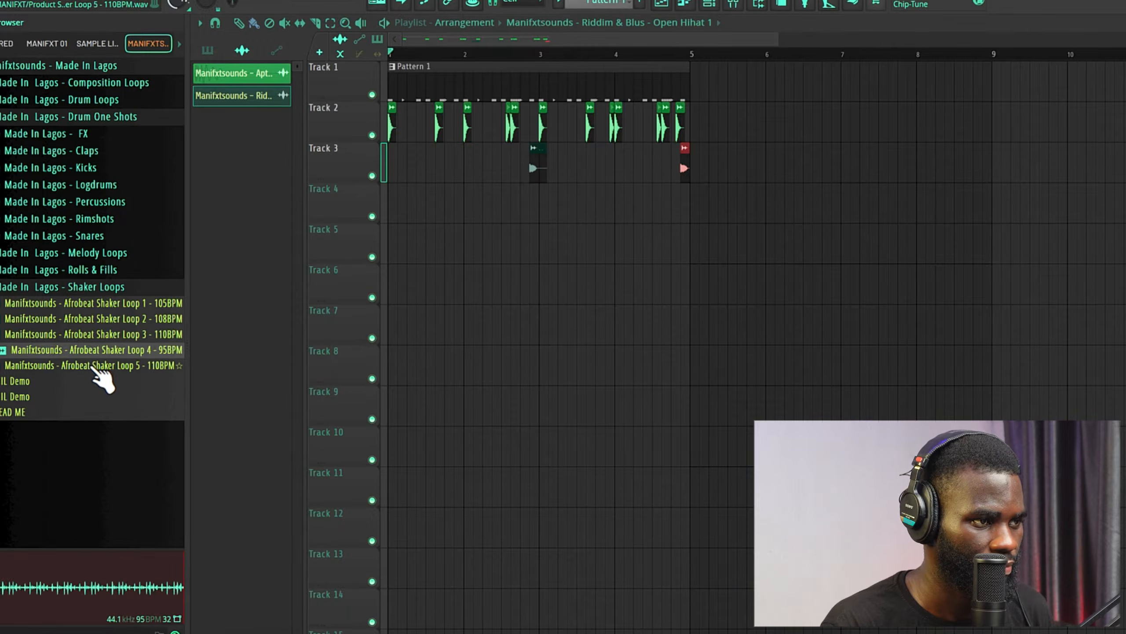
click(95, 366)
click(109, 355)
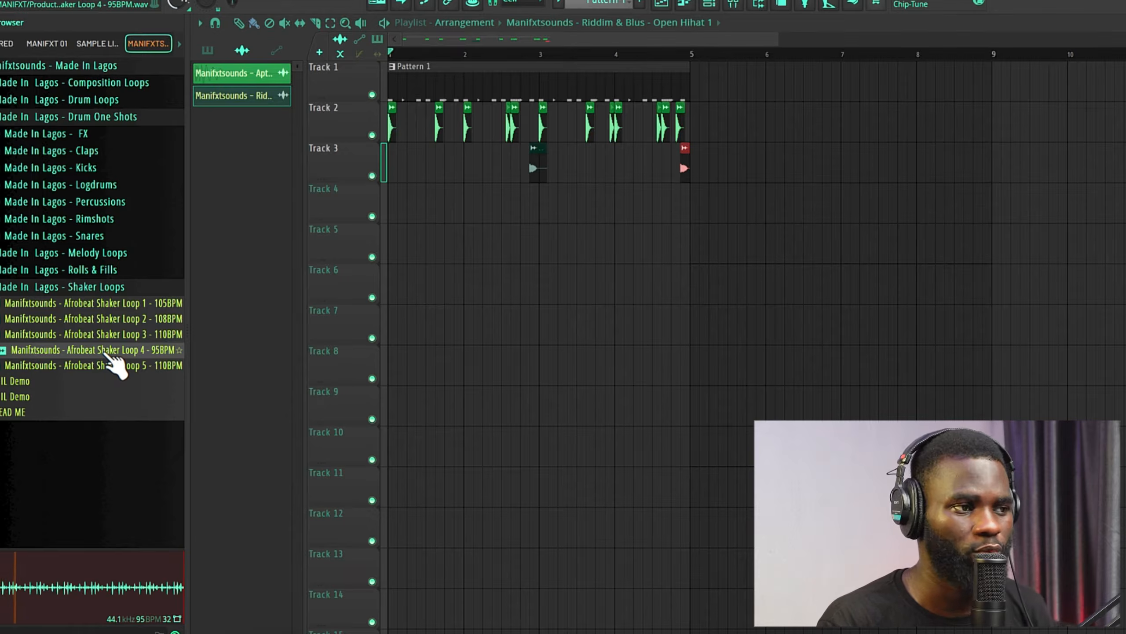
Place Afrobeat Shaker Loop 4 on Track 4 from bar 1, lower the clip to -15.8 dB, and play the beat.
drag(111, 361, 496, 195)
drag(613, 207, 402, 202)
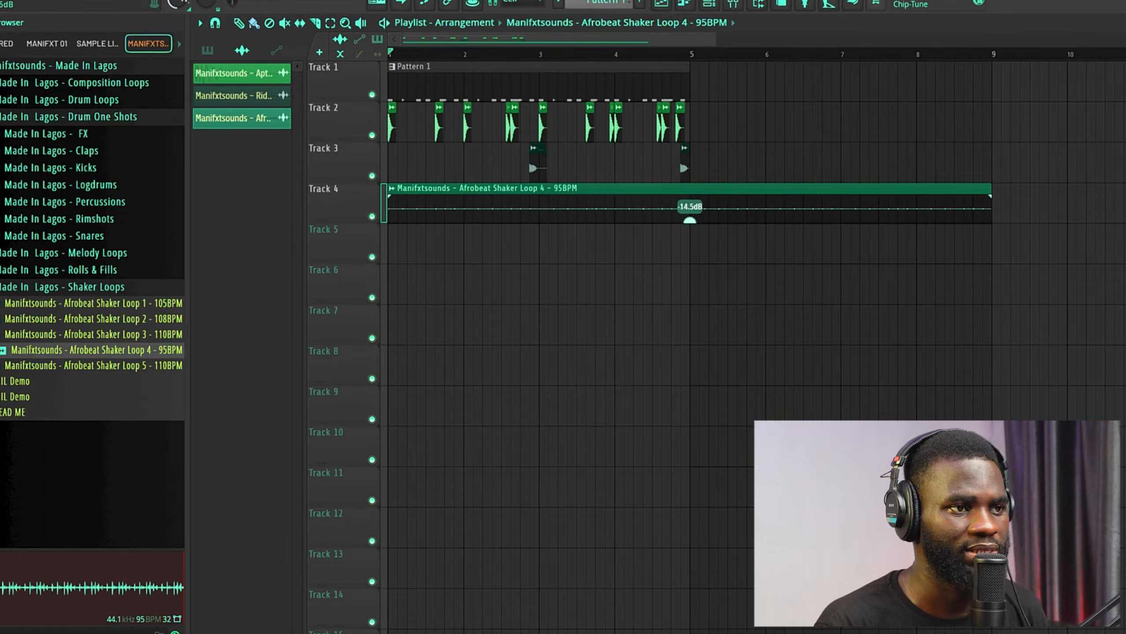
drag(690, 220, 690, 221)
key(space)
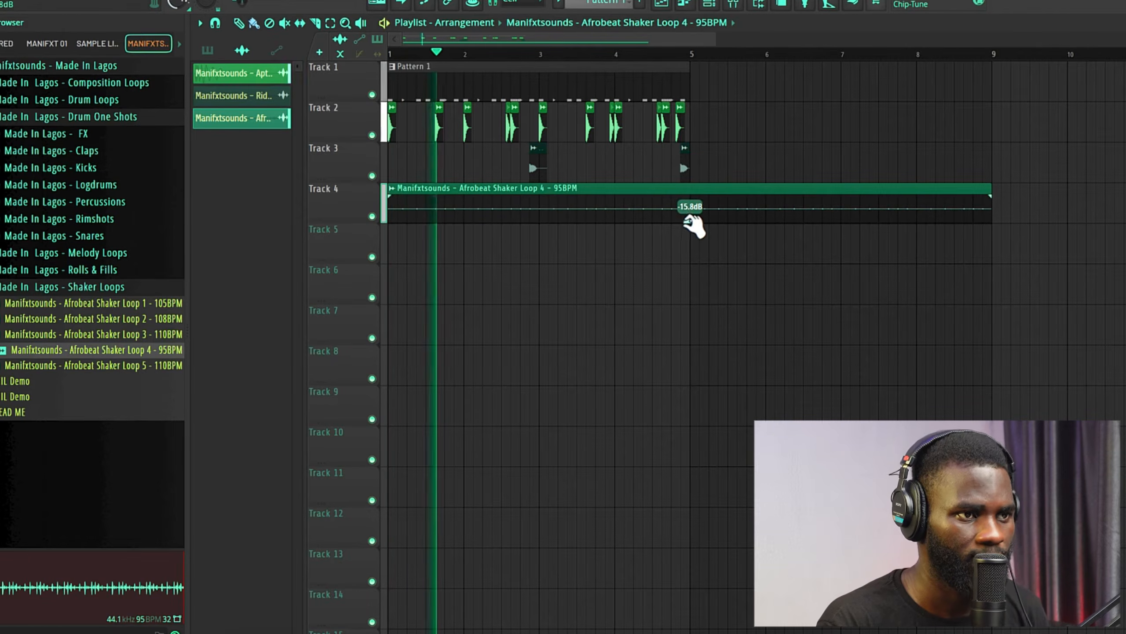
Slice the shaker loop clip at bar 5 and delete the part beyond it.
click(693, 205)
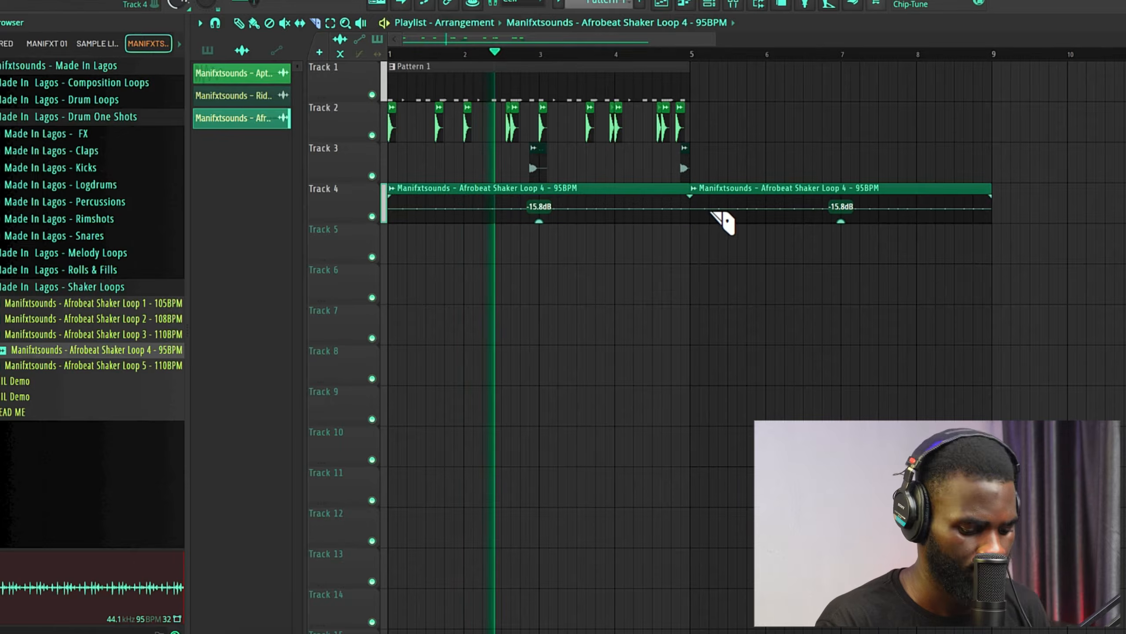
key(p)
right_click(759, 191)
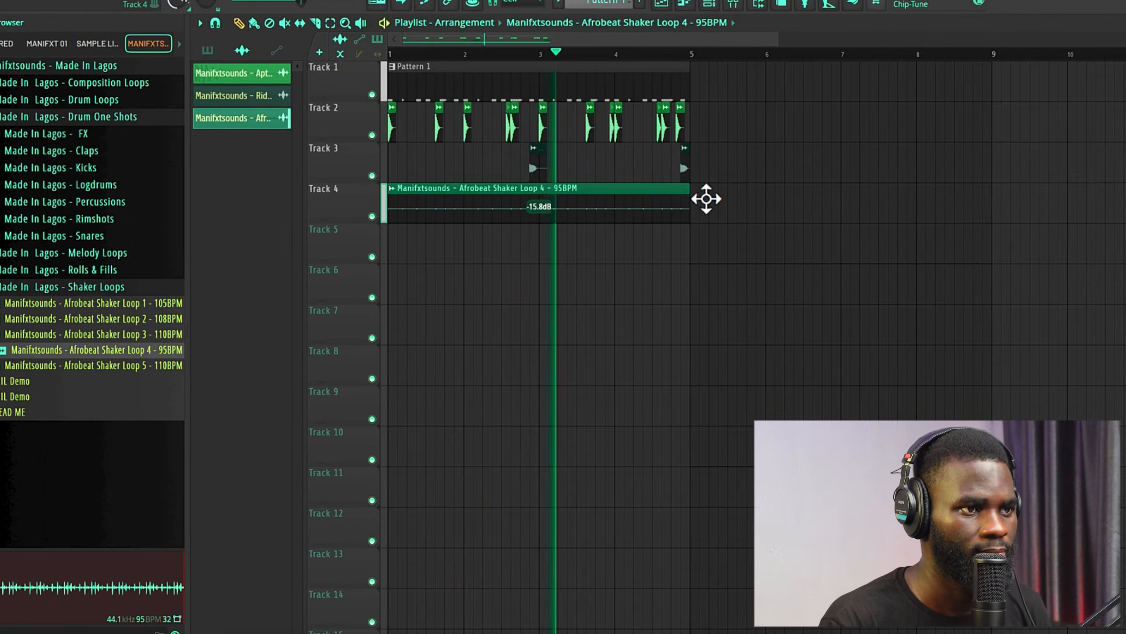
Lower the Open Hihat 1 channel volume to about 40% and play the finished beat.
scroll(503, 174, up, 1)
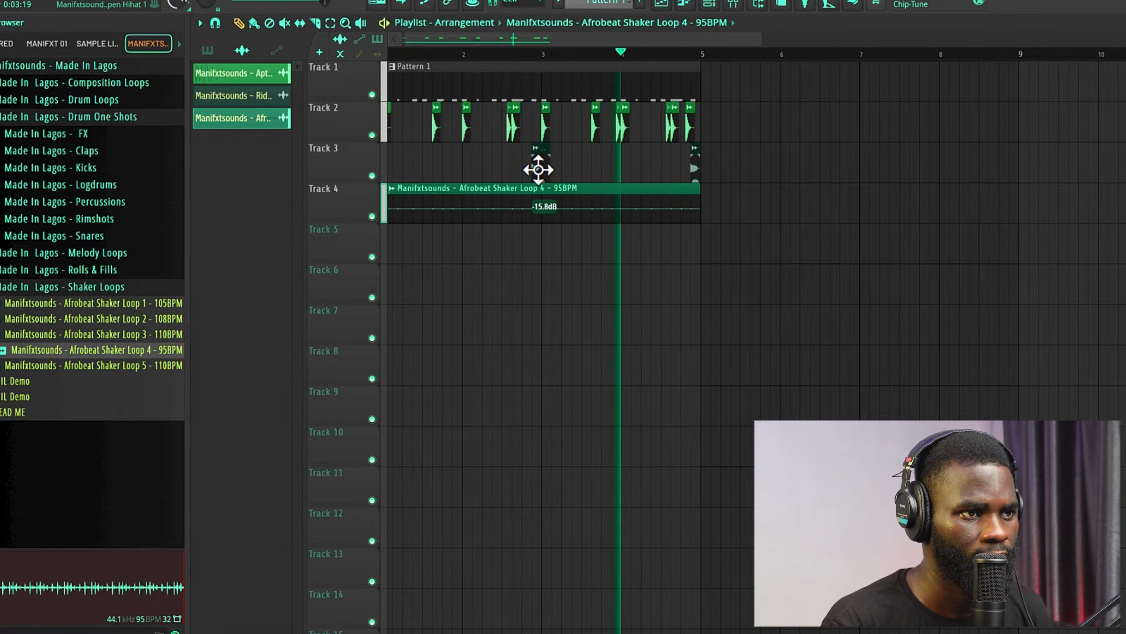
double_click(534, 162)
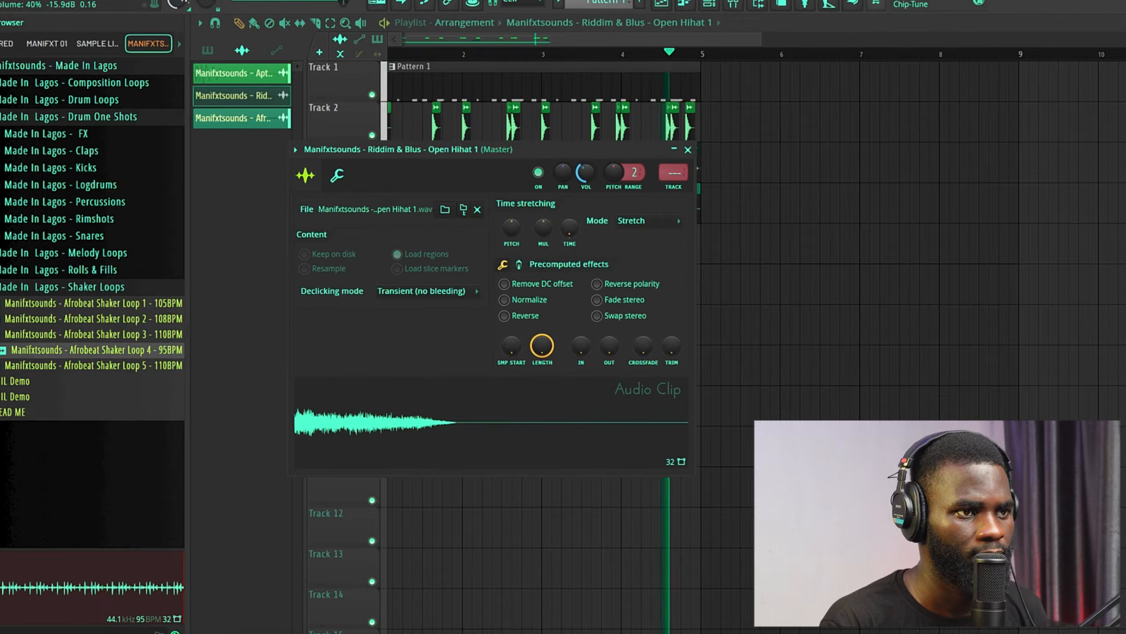
click(687, 150)
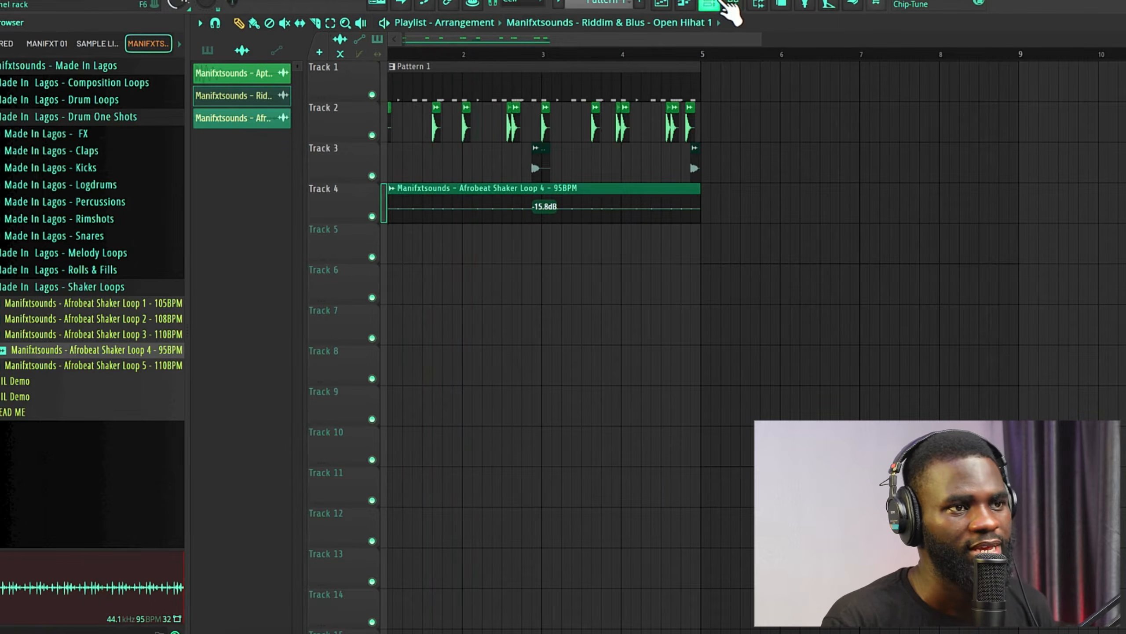
key(space)
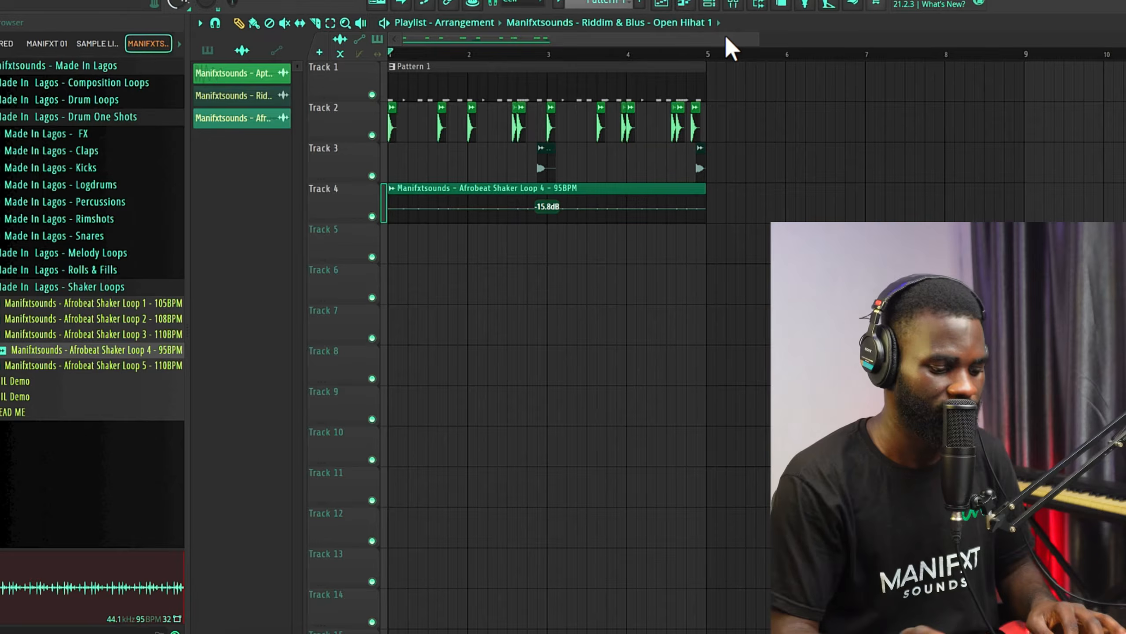
key(space)
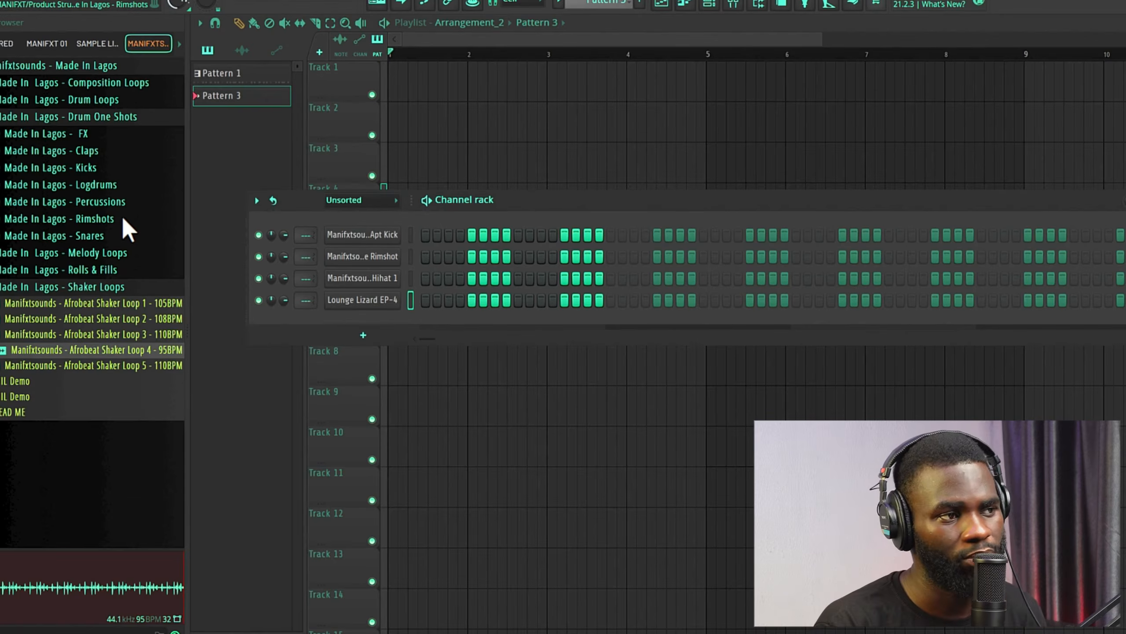
Audition the Made In Lagos rimshots and program Ace Rimshot on steps 1, 4, 7, 9, 12 and 15 of Pattern 3.
click(122, 214)
click(117, 251)
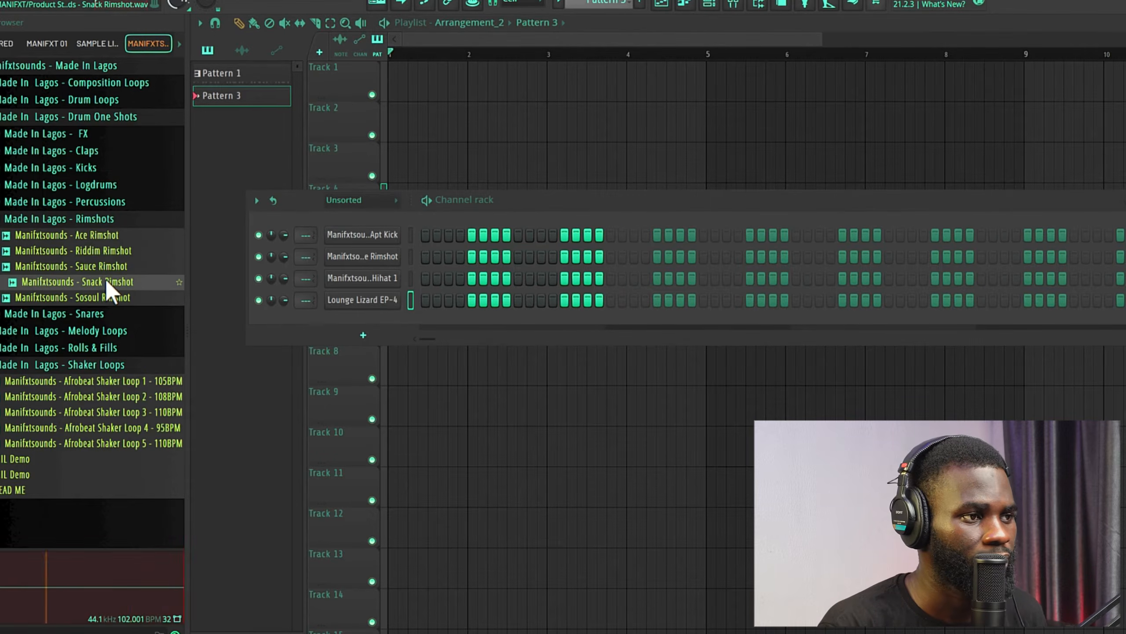
key(Up)
click(409, 253)
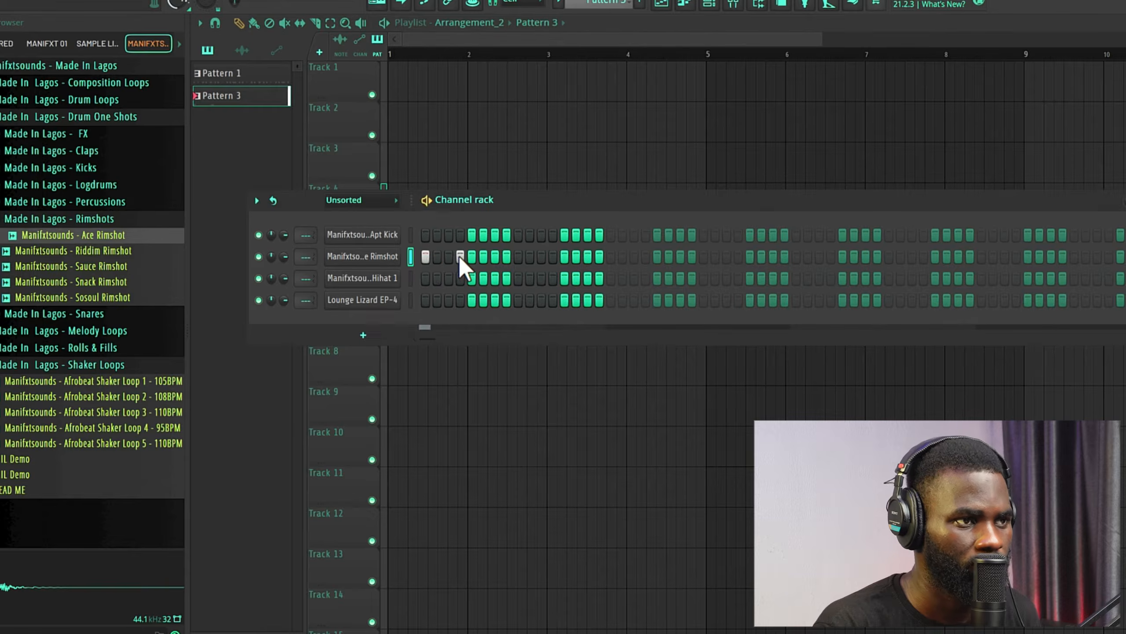
click(495, 257)
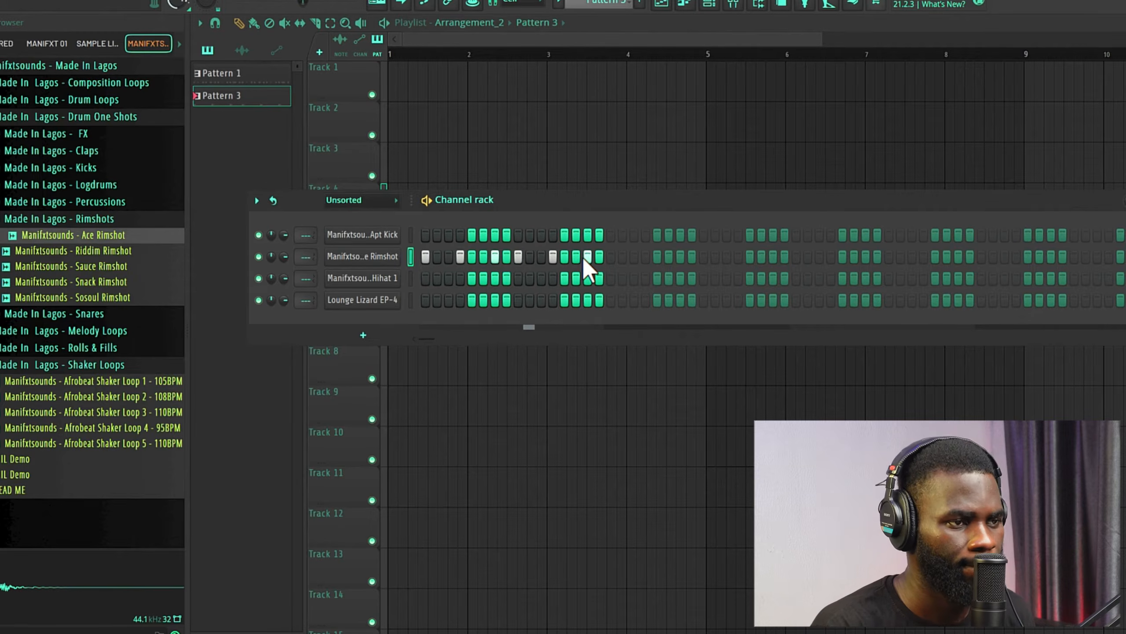
Duplicate the one-bar rimshot notes in the piano roll to fill bars 2 to 4.
key(F7)
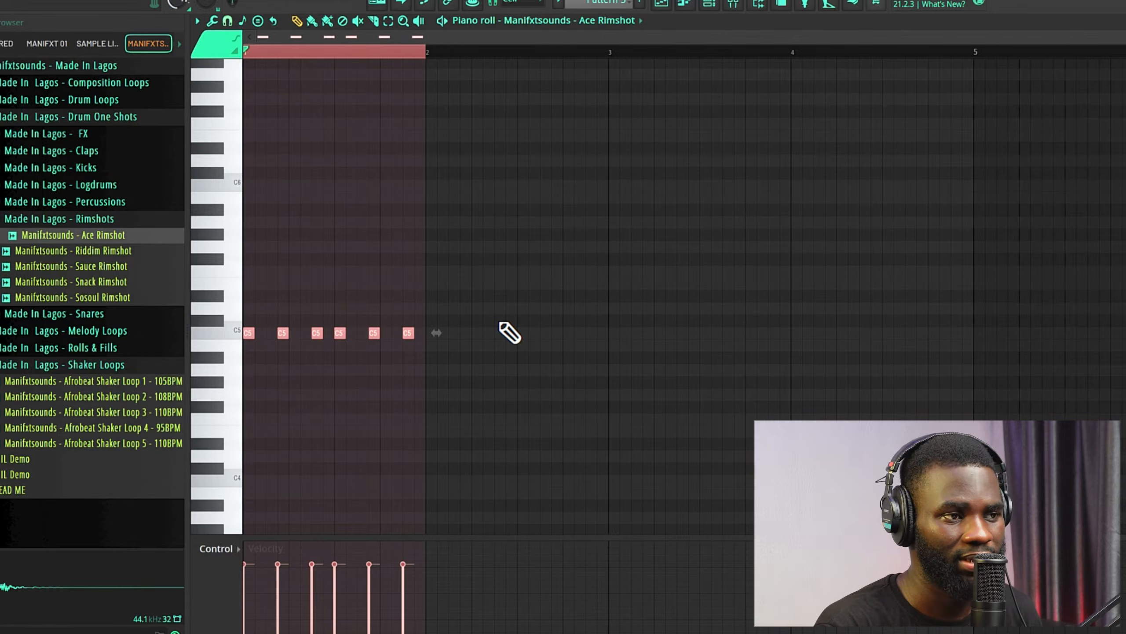
key(ctrl+b)
key(ctrl+b)
key(ctrl+b)
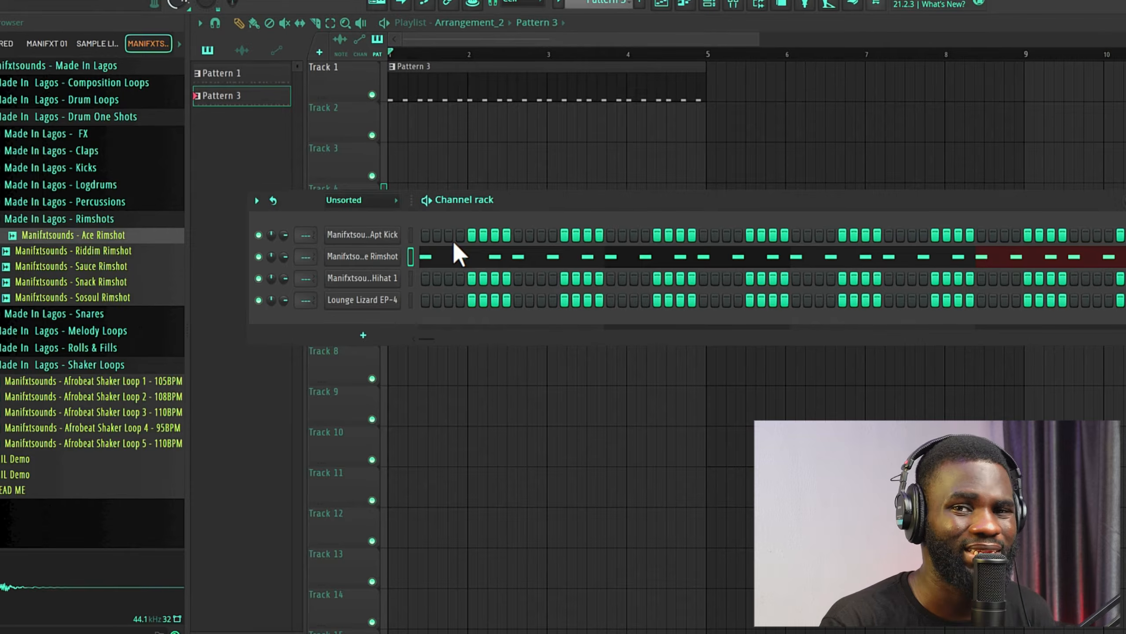
Fill the kick channel on every fourth step, put away the channel rack, and play the kick and rimshot groove.
right_click(390, 241)
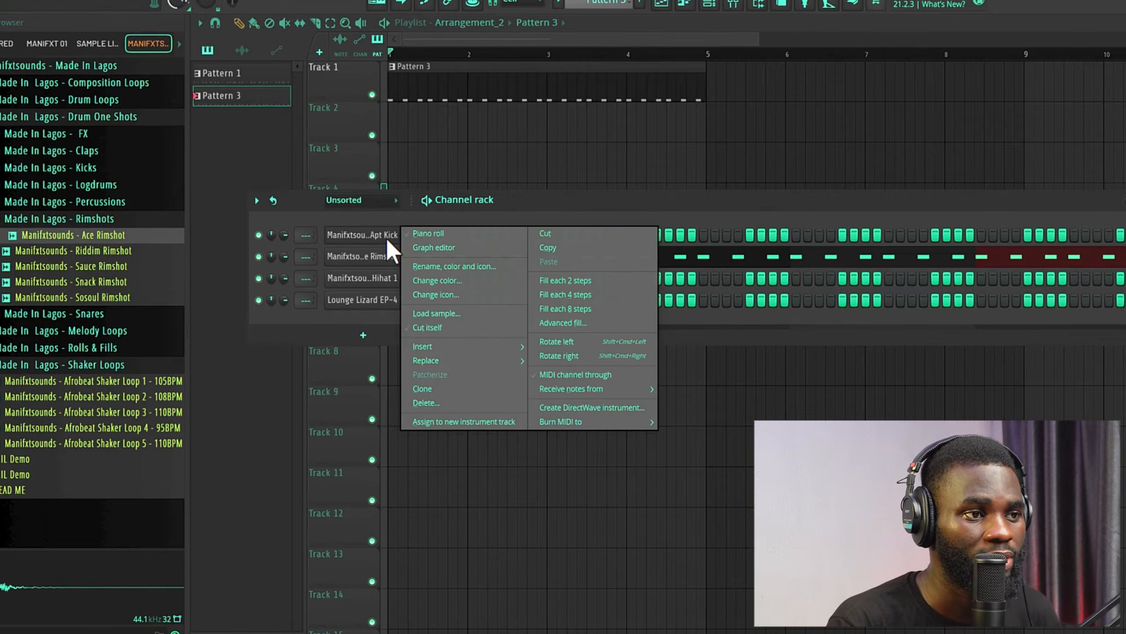
click(590, 293)
key(space)
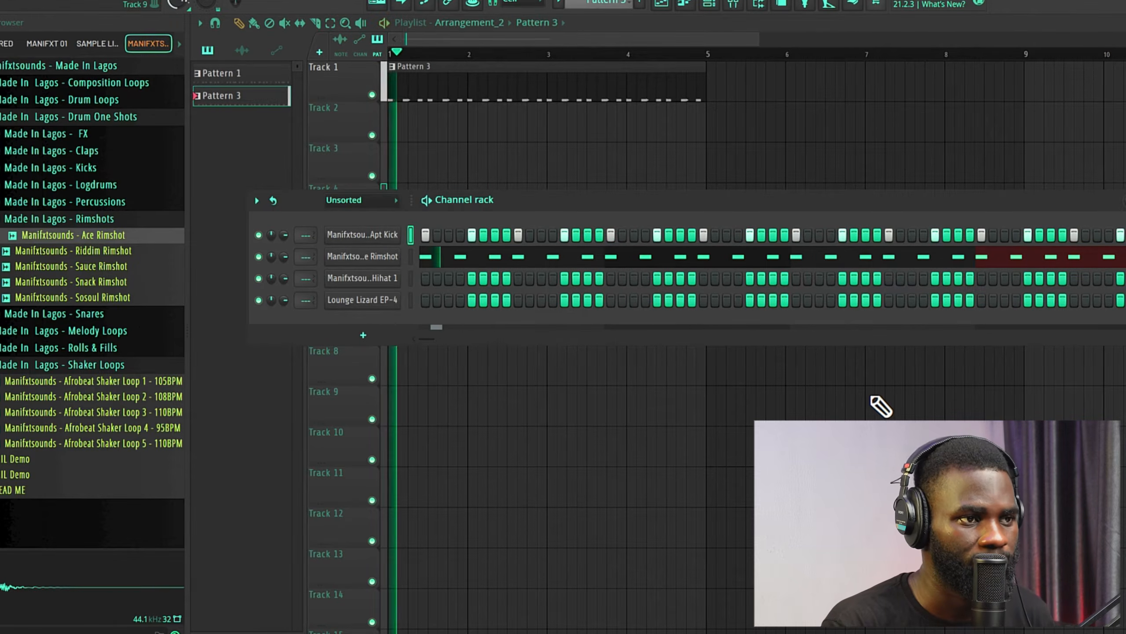
drag(812, 217, 597, 240)
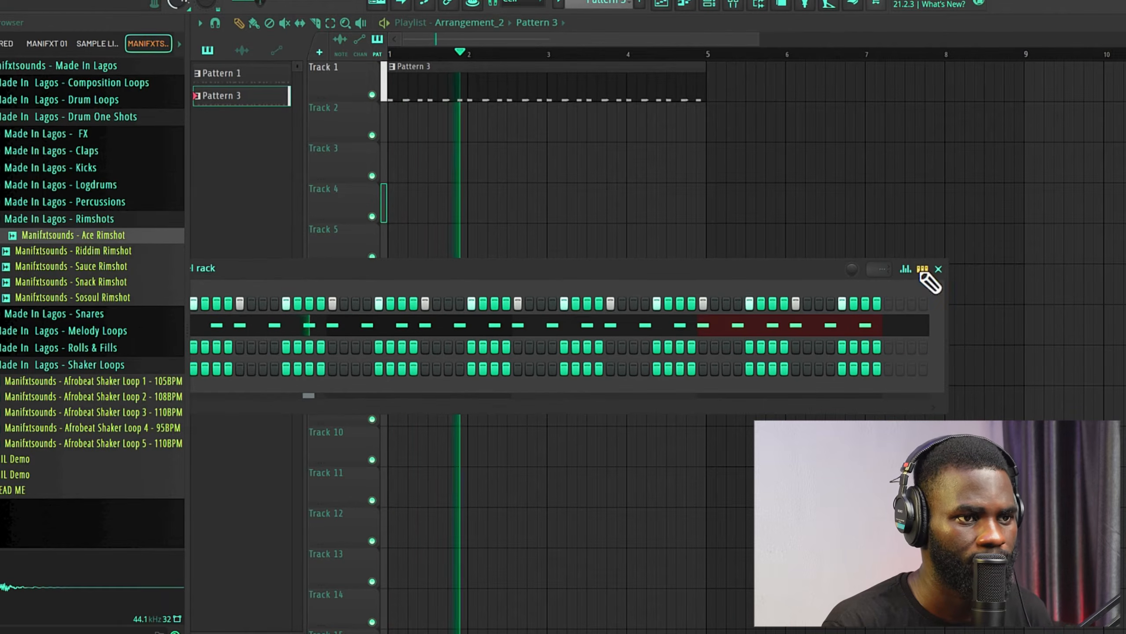
click(939, 267)
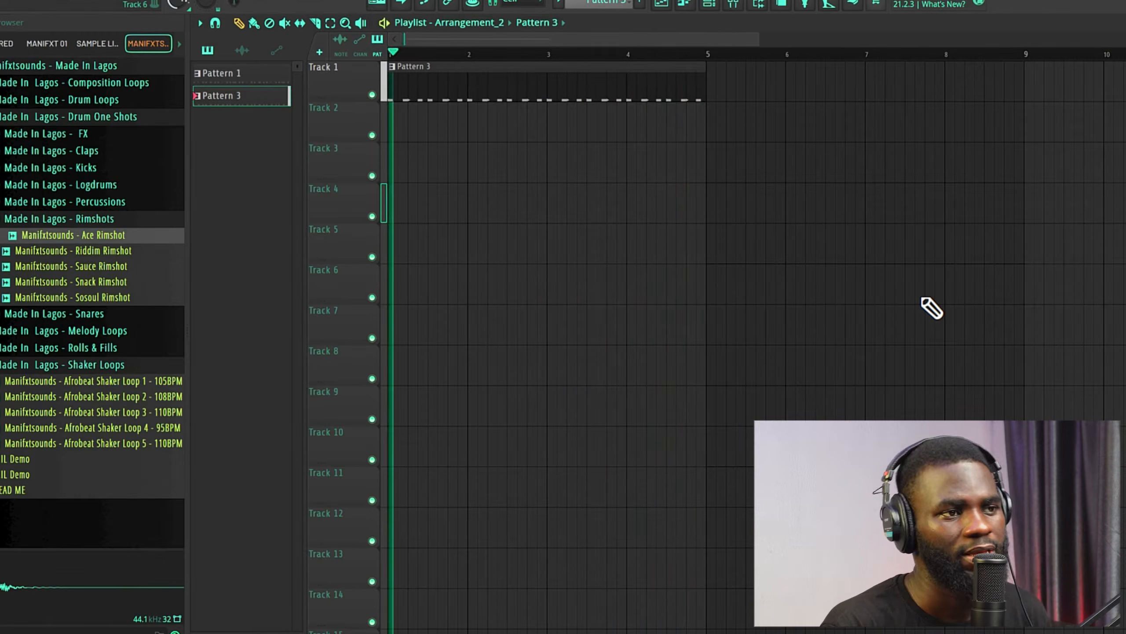
key(space)
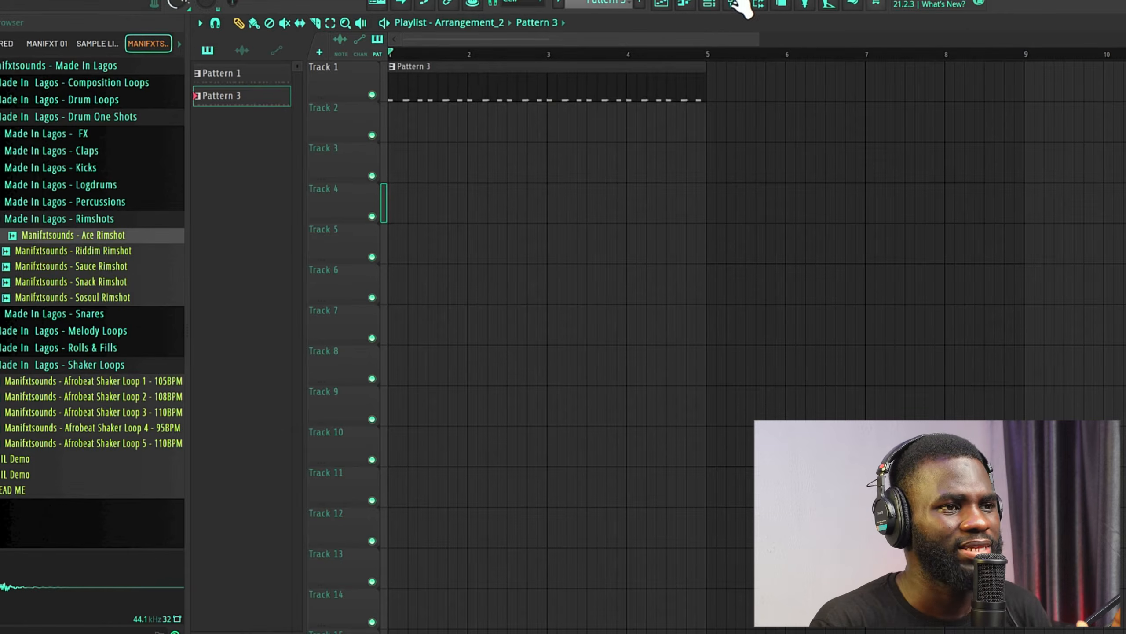
Bring back the channel rack and audition the conga and percussion samples in the Made In Lagos Percussions folder.
click(716, 6)
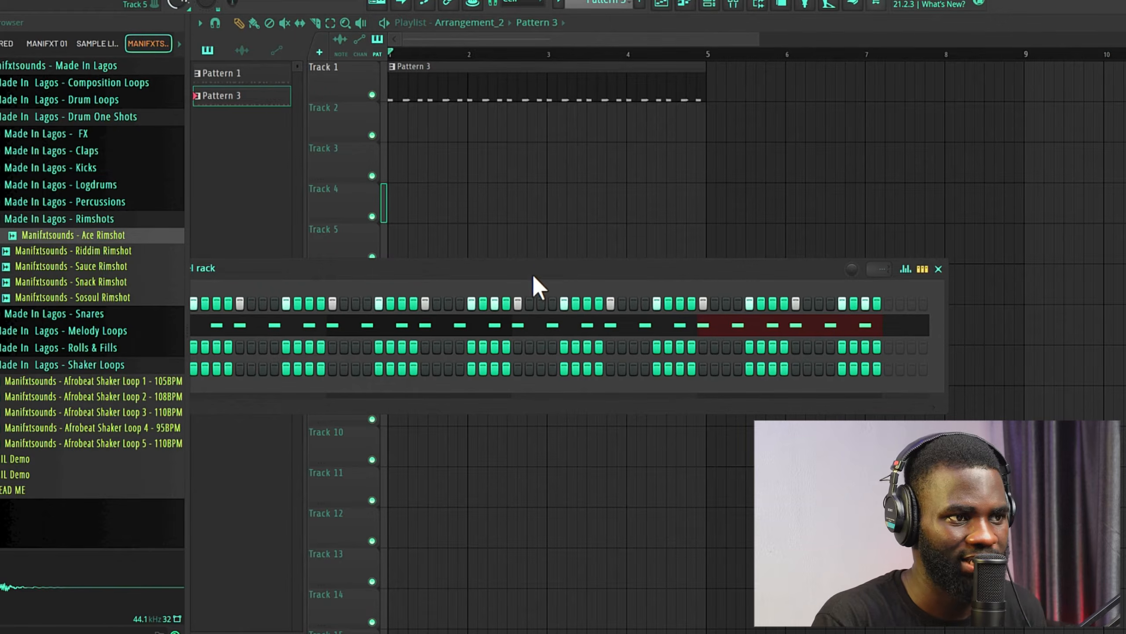
drag(533, 276, 752, 251)
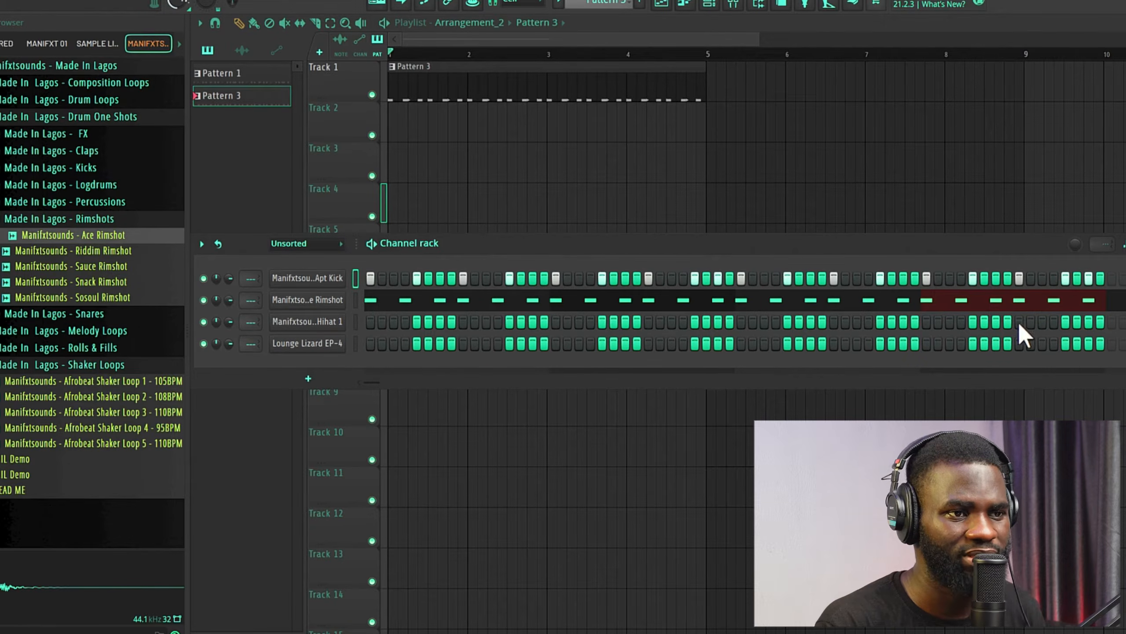
click(87, 219)
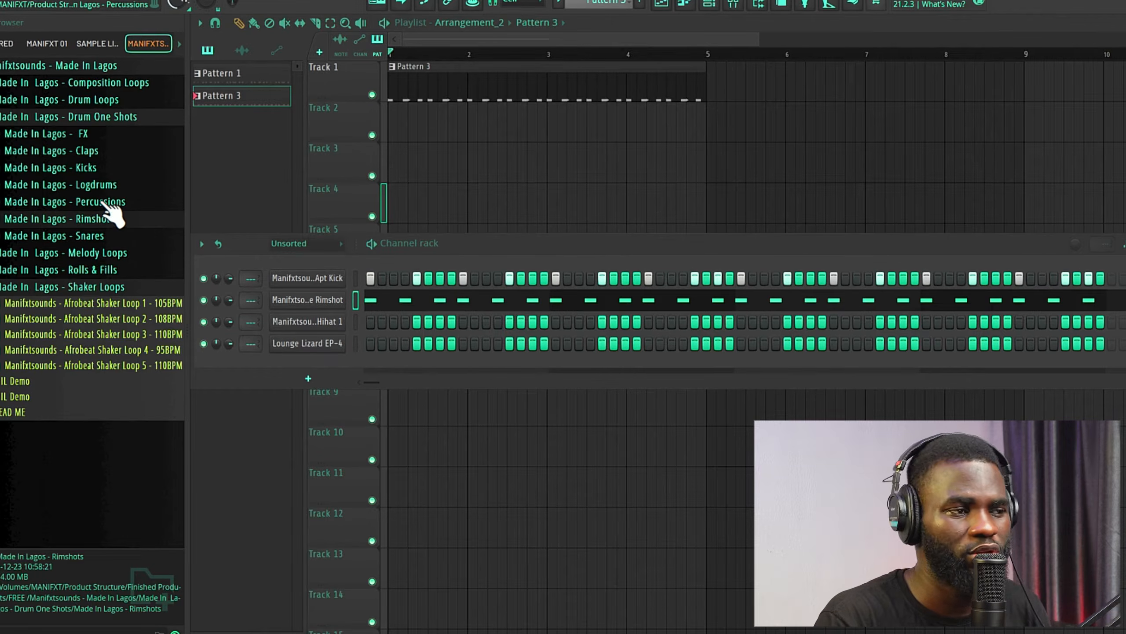
click(105, 204)
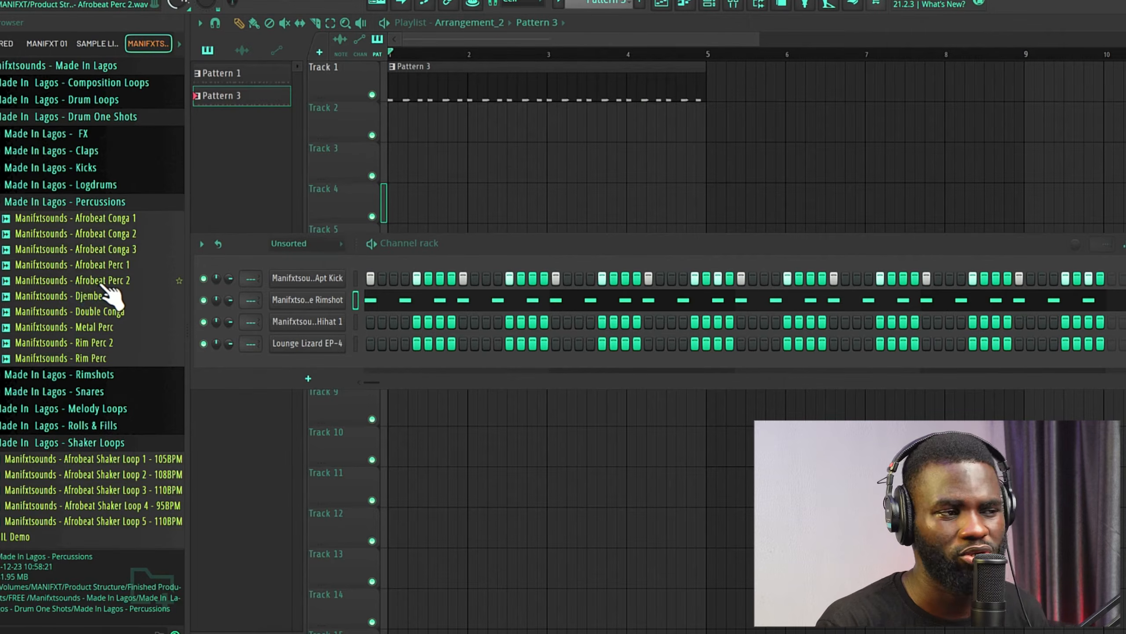
click(103, 267)
click(112, 251)
click(115, 235)
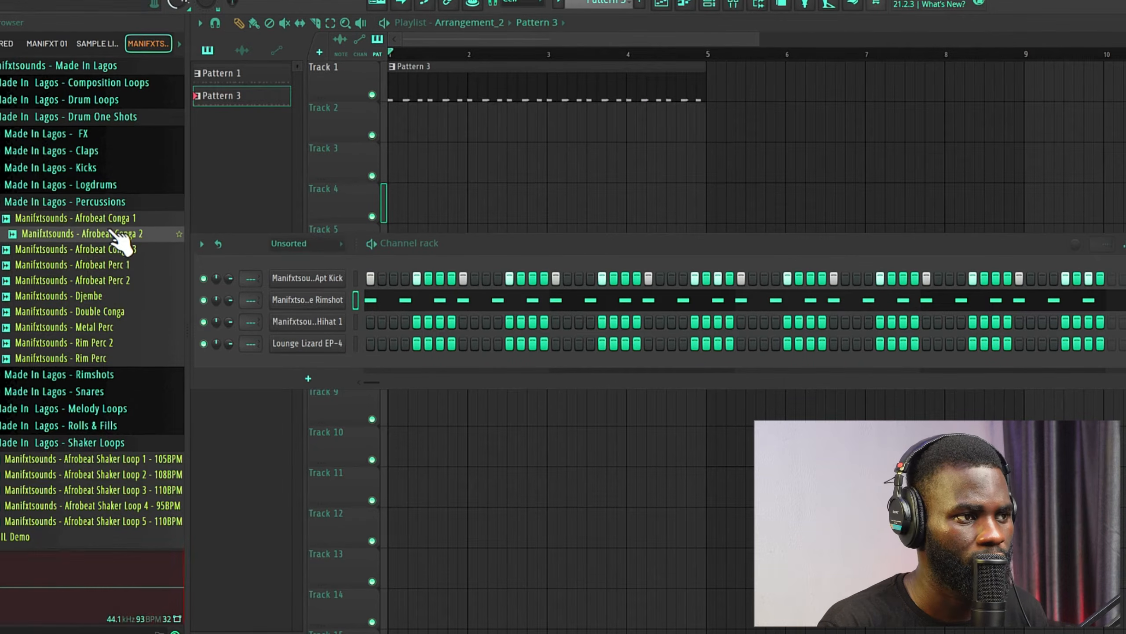
click(116, 223)
click(118, 234)
click(117, 225)
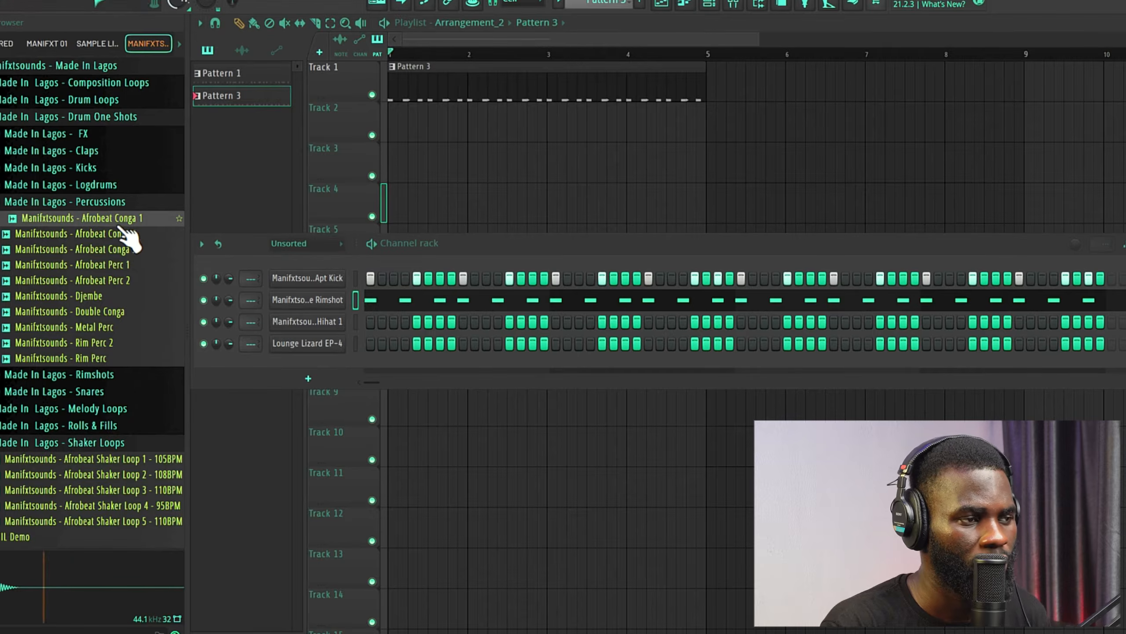
Add Afrobeat Conga 2 as a new channel and place a single hit on step 15 while the pattern plays.
drag(126, 240, 347, 366)
drag(418, 367, 426, 366)
key(space)
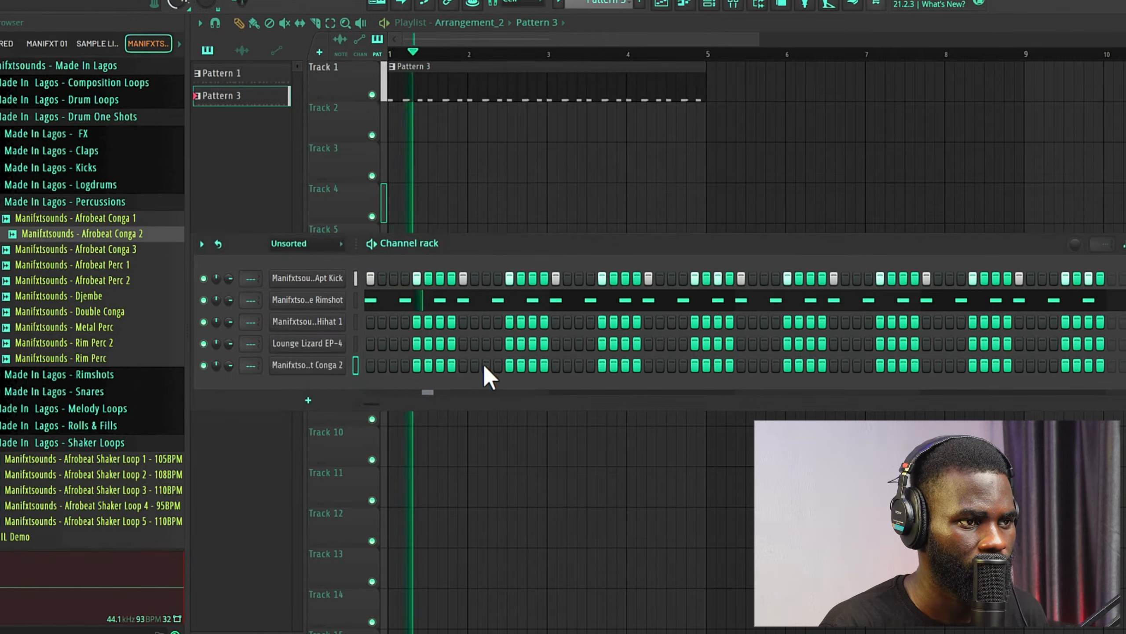
click(542, 366)
right_click(542, 366)
click(534, 365)
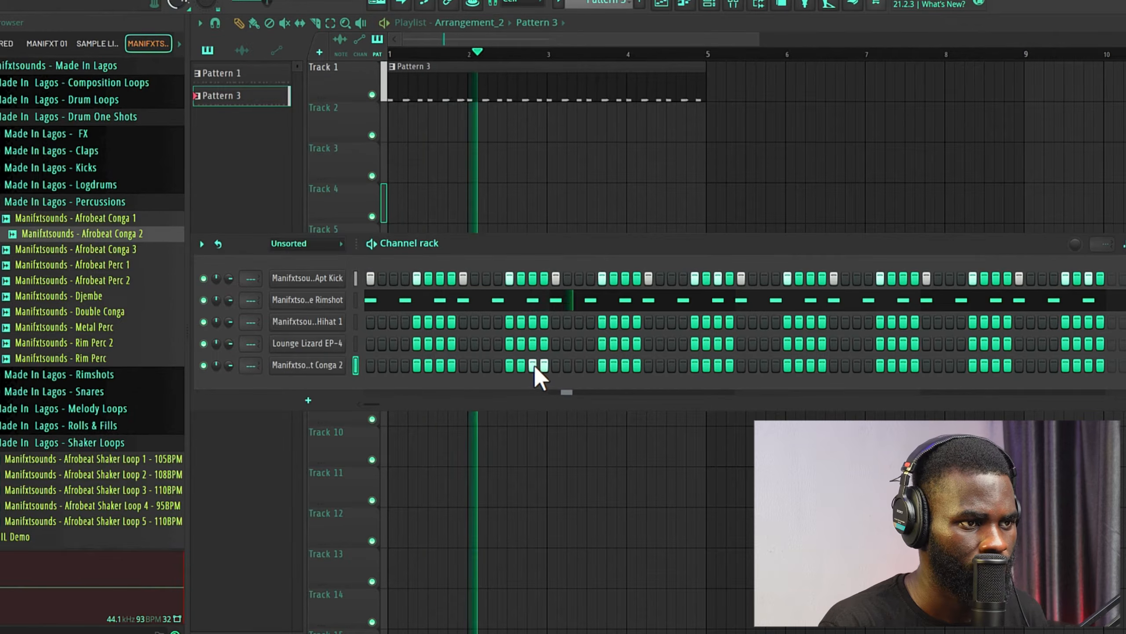
Check the Afrobeat Conga 2 sampler settings during playback and add another conga hit on step 15 of bar 3.
key(space)
key(space)
click(349, 370)
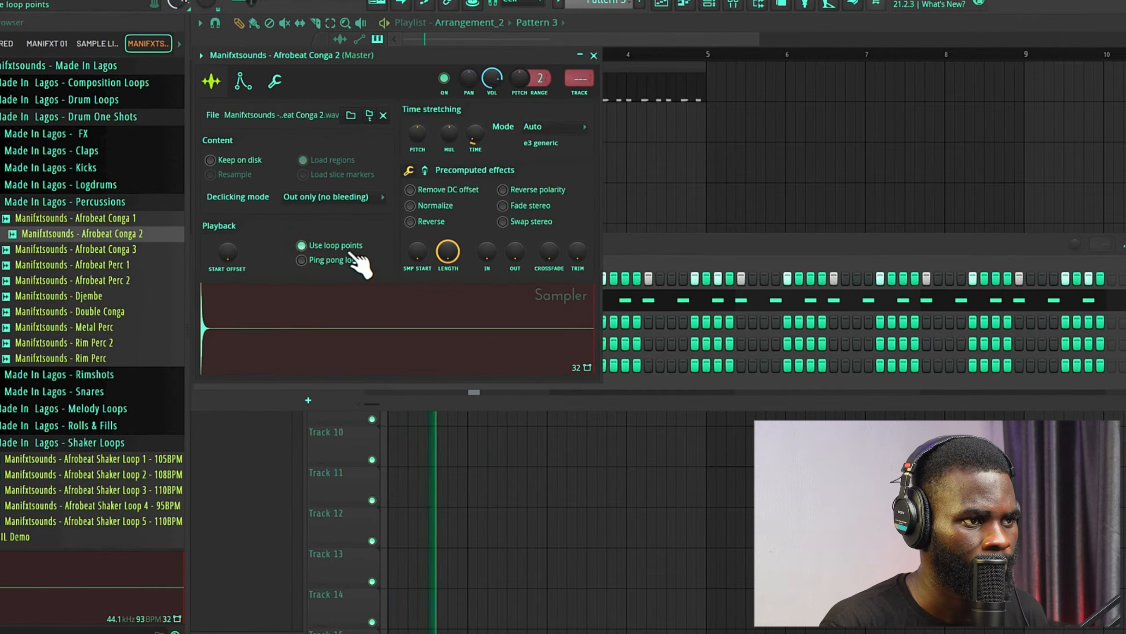
click(594, 57)
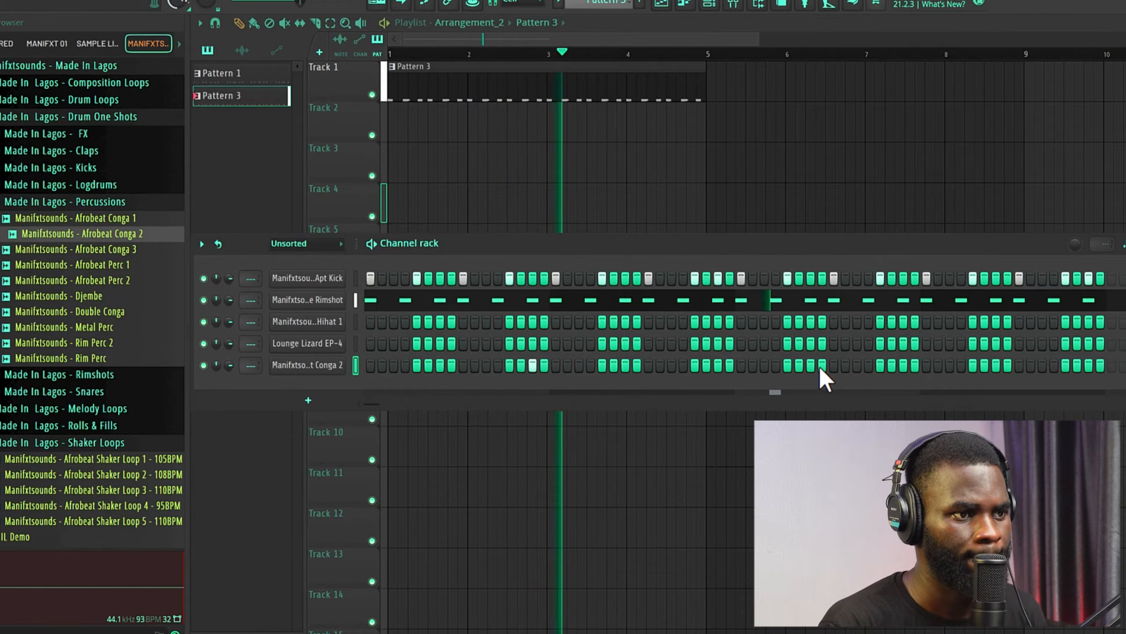
click(905, 366)
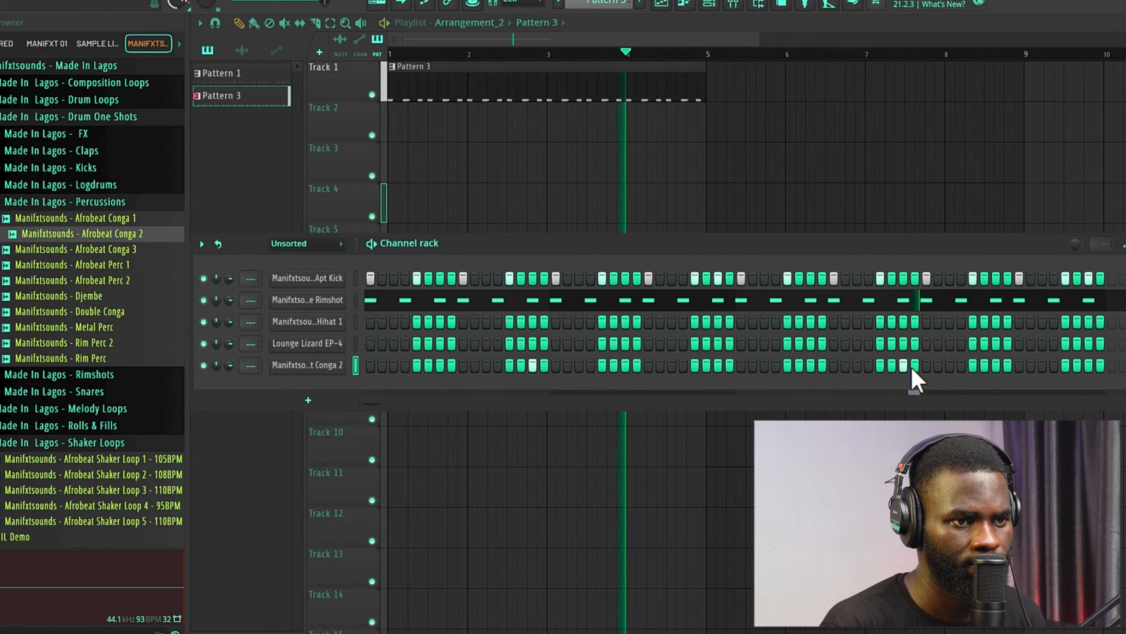
Add Afrobeat Conga 1 as a new channel, place a hit on its step 7, and replay the pattern.
click(138, 250)
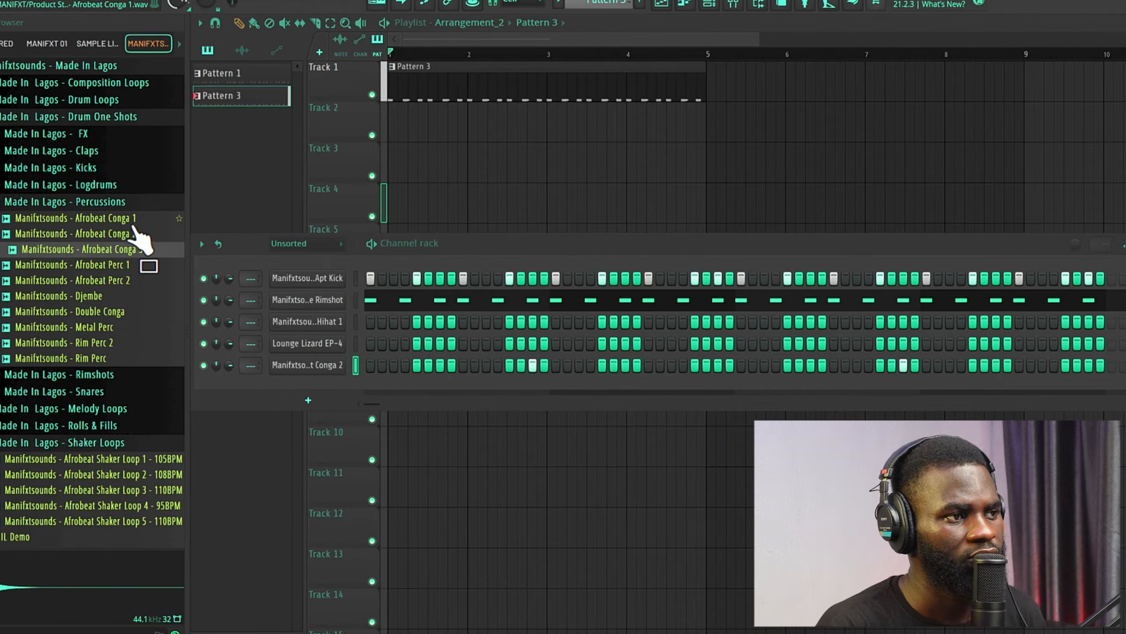
drag(132, 218, 326, 382)
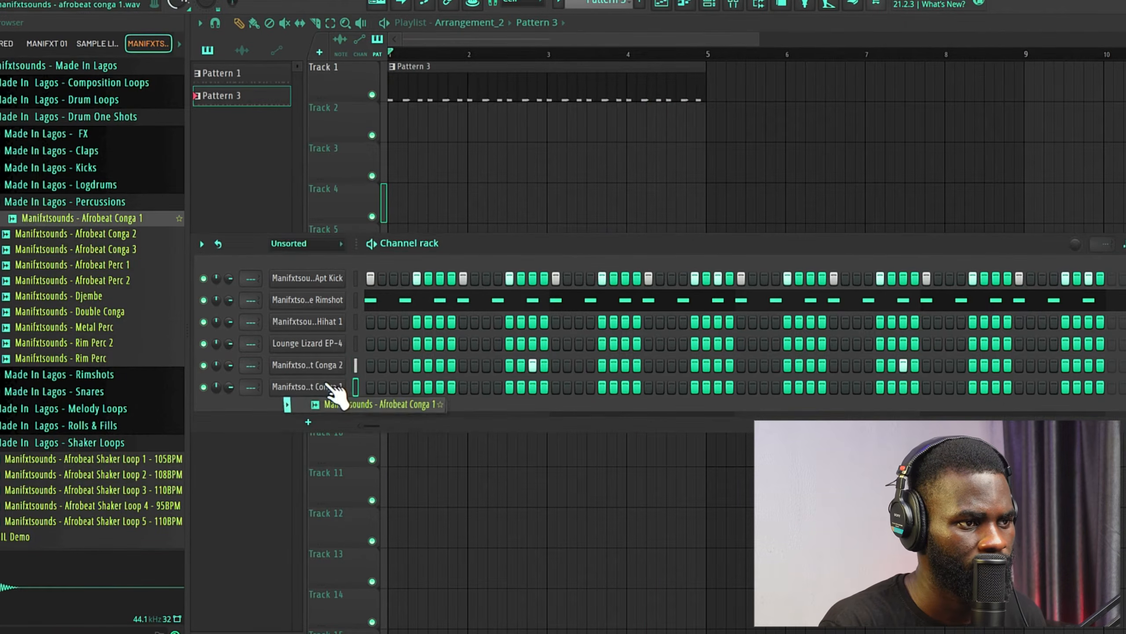
click(474, 387)
right_click(475, 387)
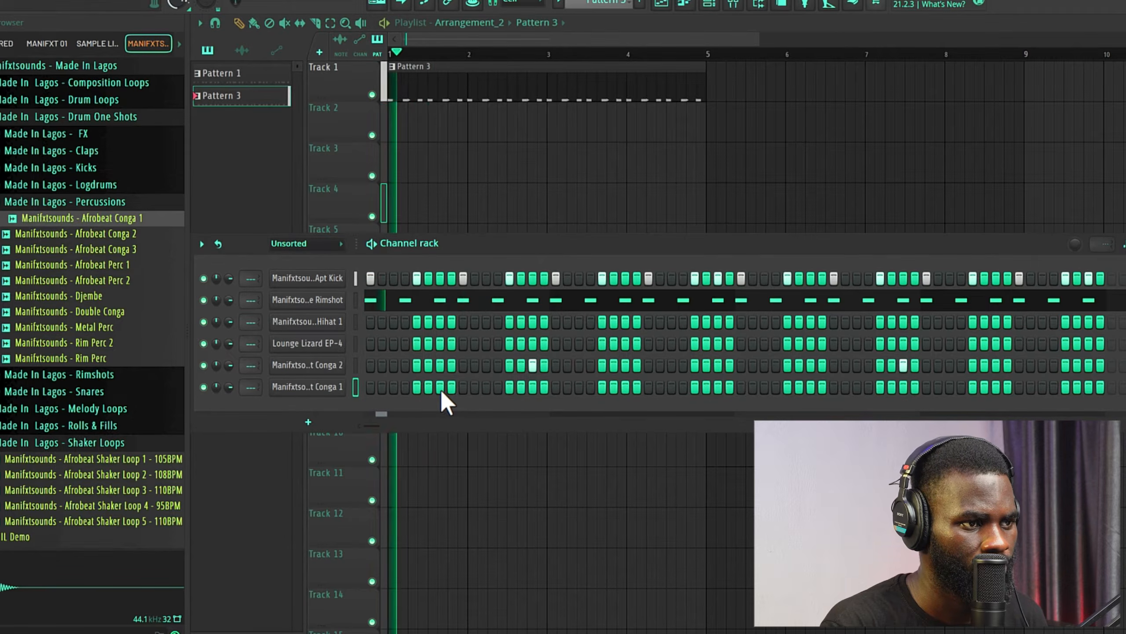
click(441, 389)
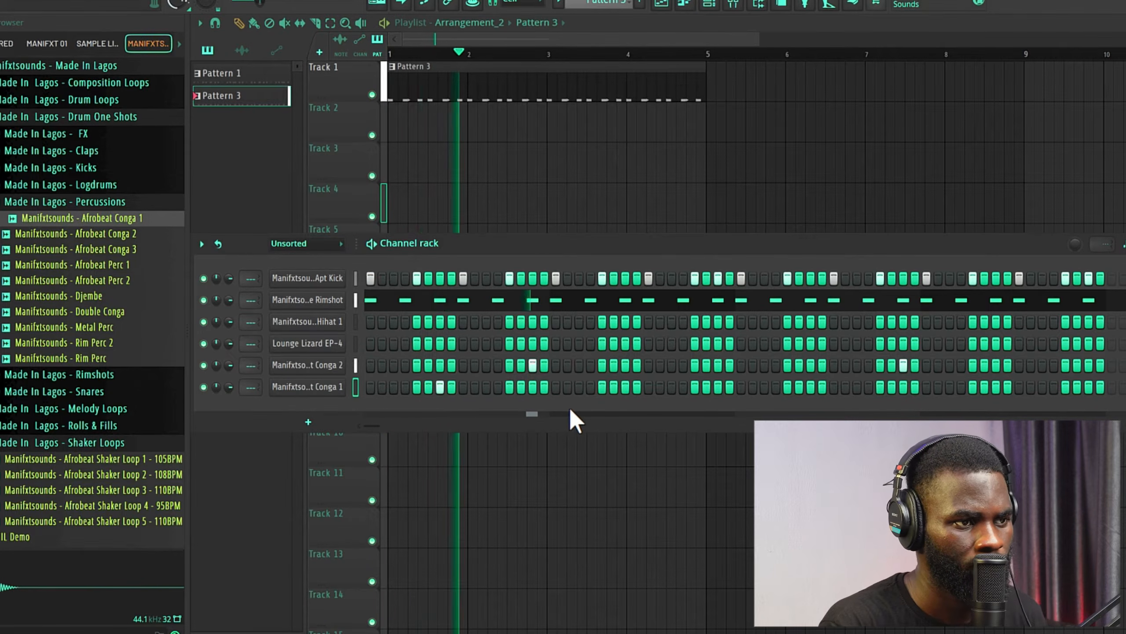
key(space)
key(space)
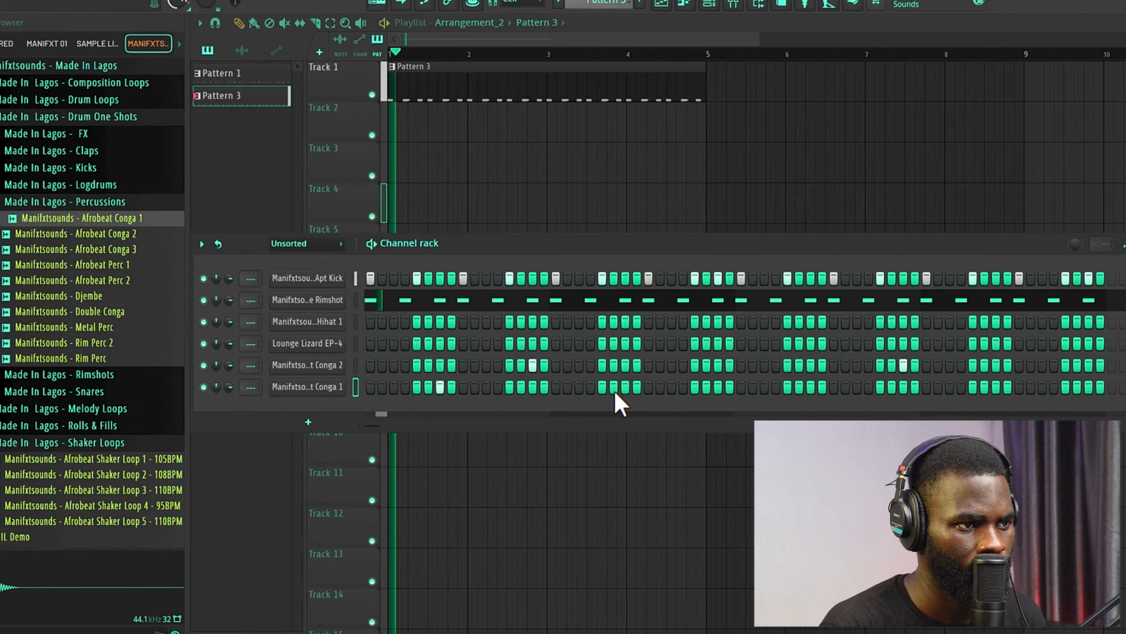
Swap the conga hits in bar 1 so Afrobeat Conga 2 plays on step 7 and Afrobeat Conga 1 on step 15.
click(442, 365)
key(space)
key(space)
right_click(441, 386)
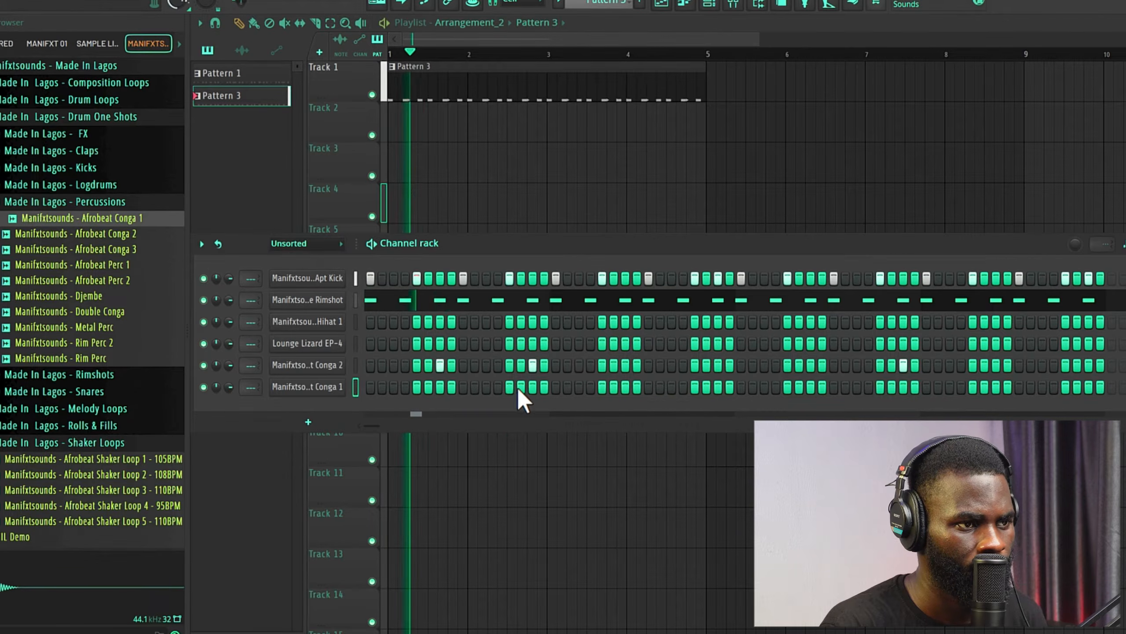
click(530, 386)
right_click(532, 367)
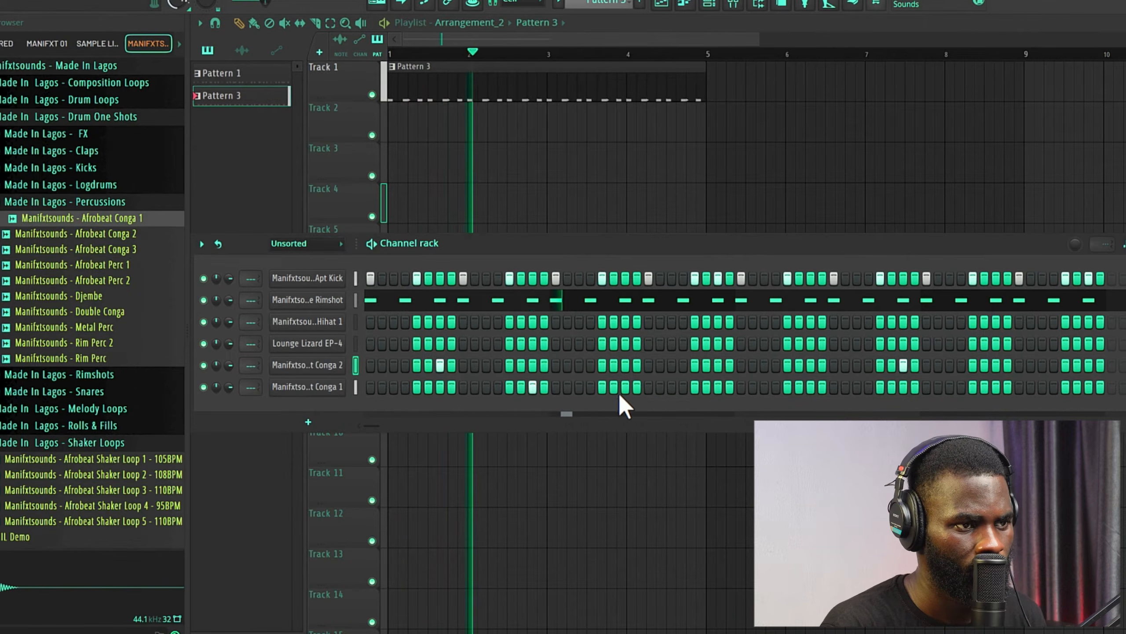
Place an Afrobeat Conga 2 hit on step 7 of bar 2 and replay the pattern.
key(space)
key(space)
click(626, 366)
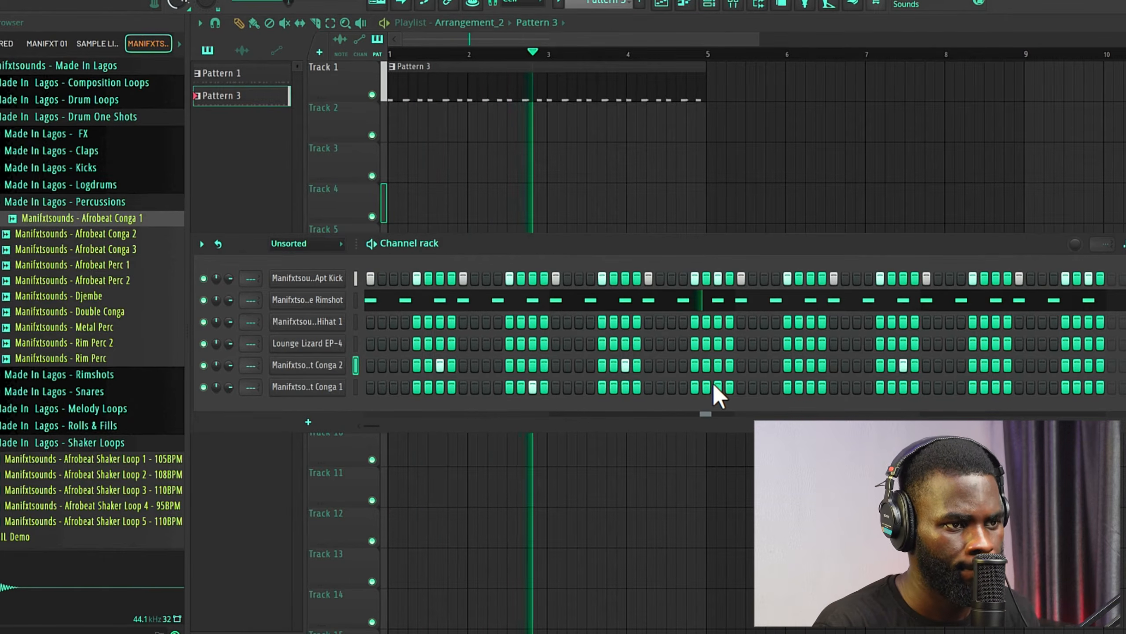
key(space)
key(space)
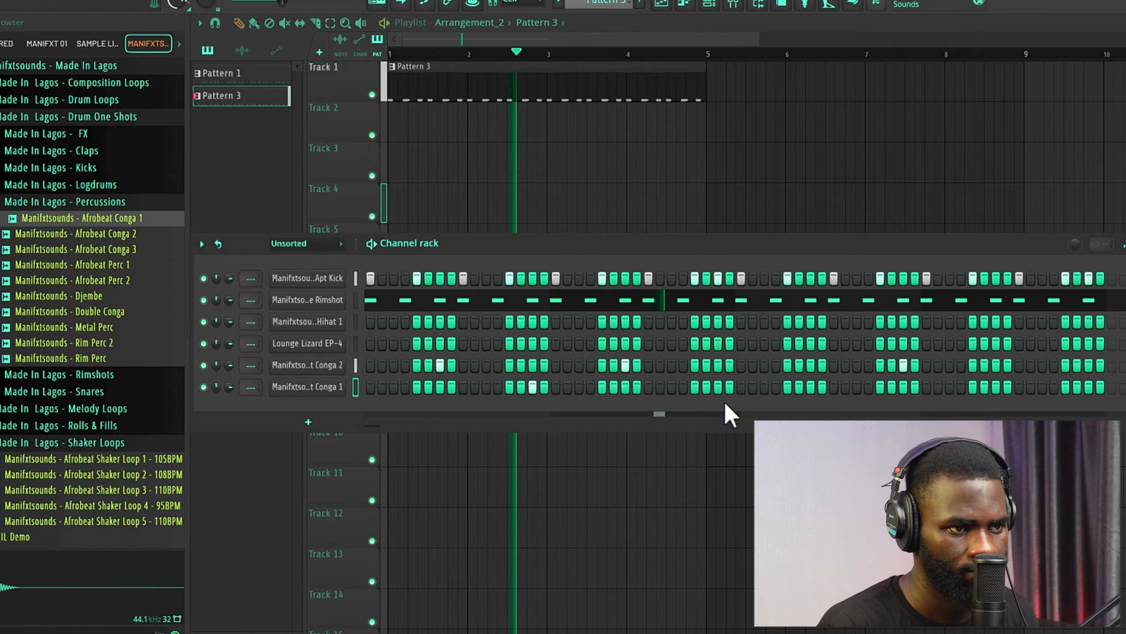
In bars 3 and 4, put Afrobeat Conga 2 on step 7 and Afrobeat Conga 1 on step 15, clearing Conga 2's bar 3 step 15.
click(810, 364)
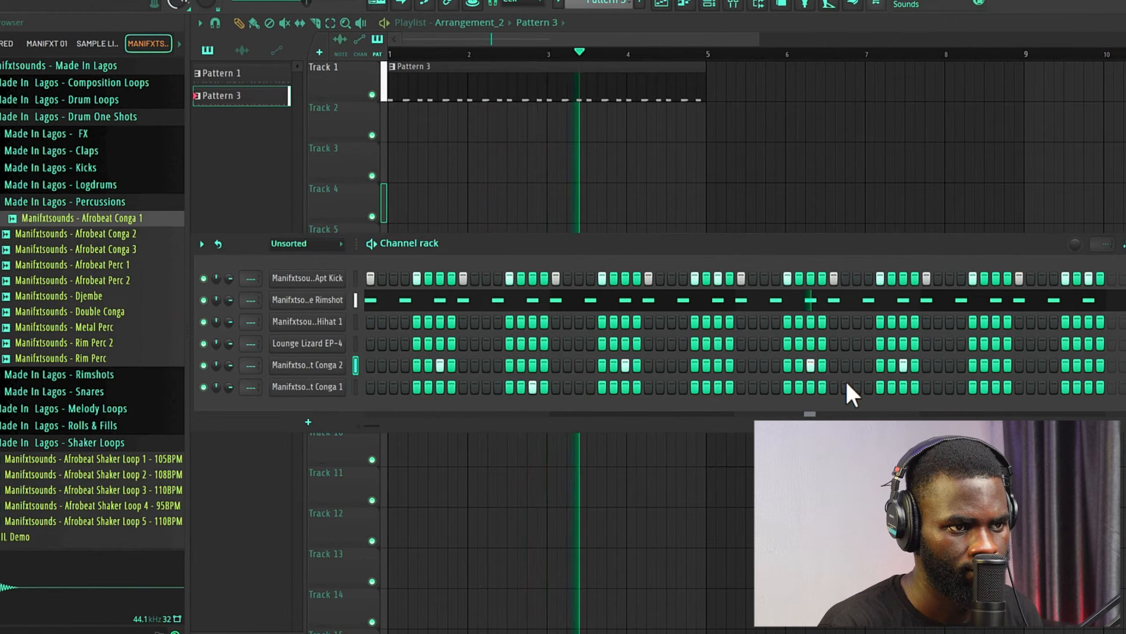
right_click(904, 369)
click(902, 384)
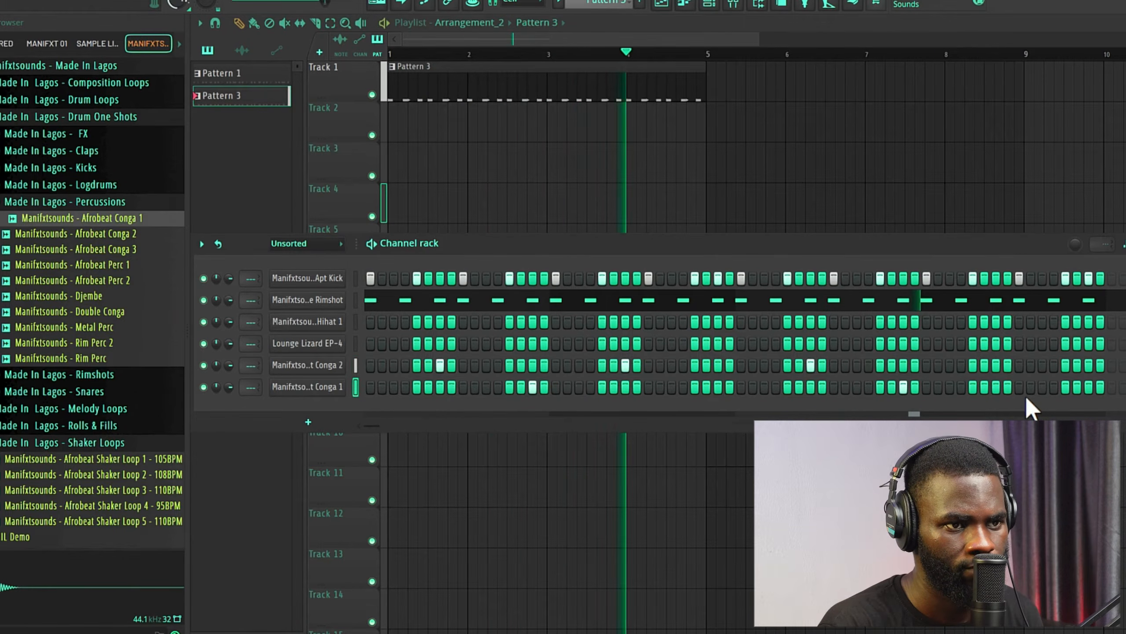
click(997, 365)
click(1089, 386)
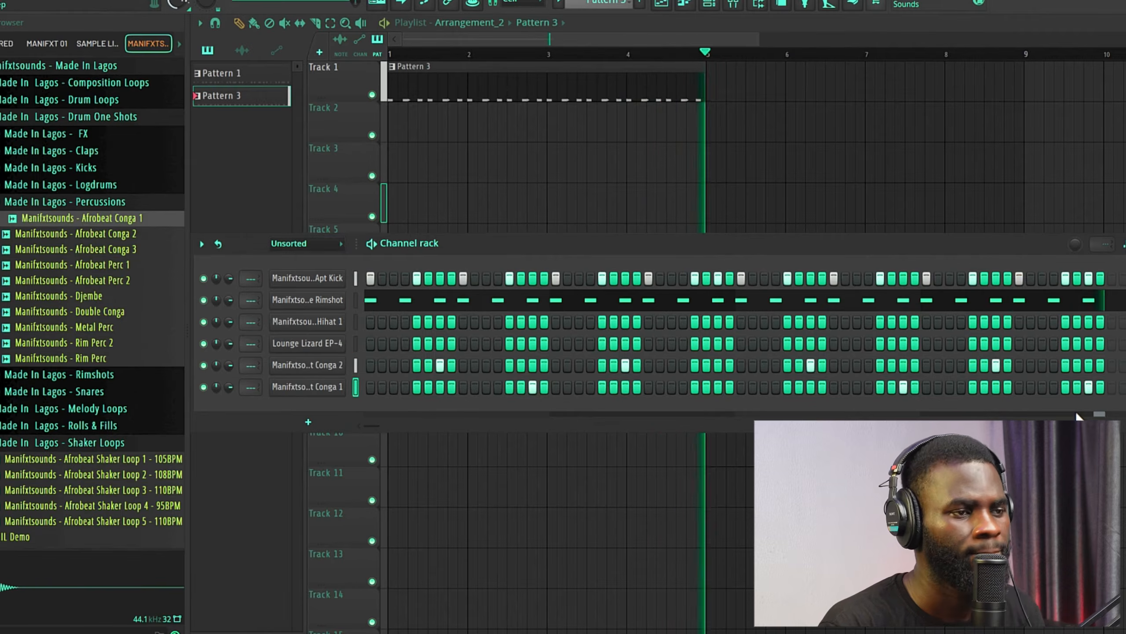
key(space)
key(F6)
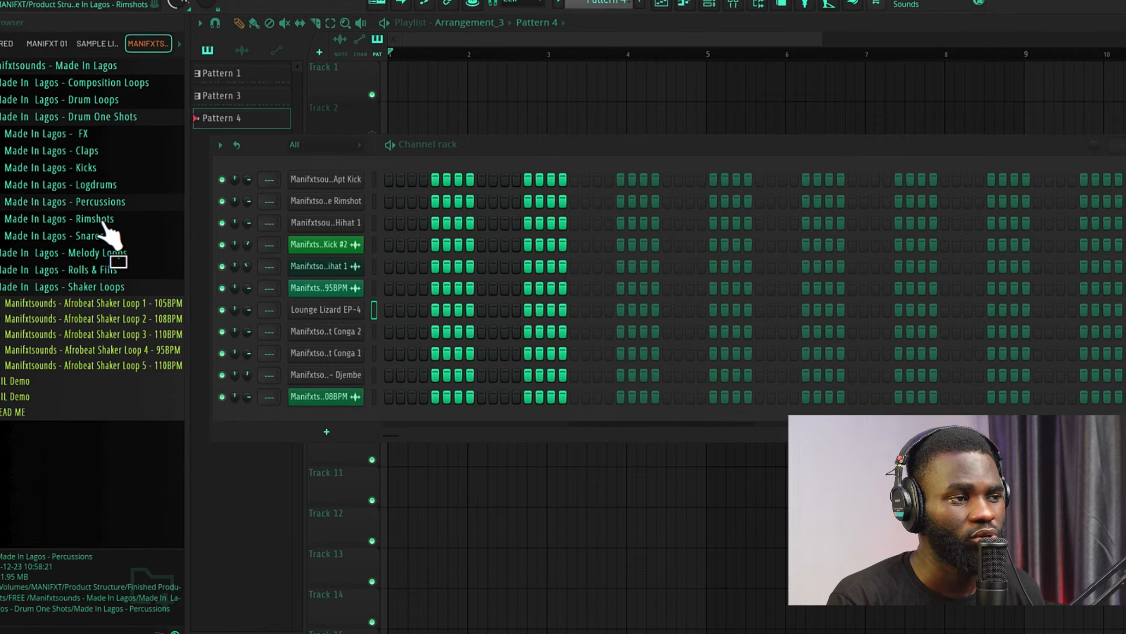
Audition the rimshot samples in the Made In Lagos Rimshots folder.
click(105, 220)
click(106, 251)
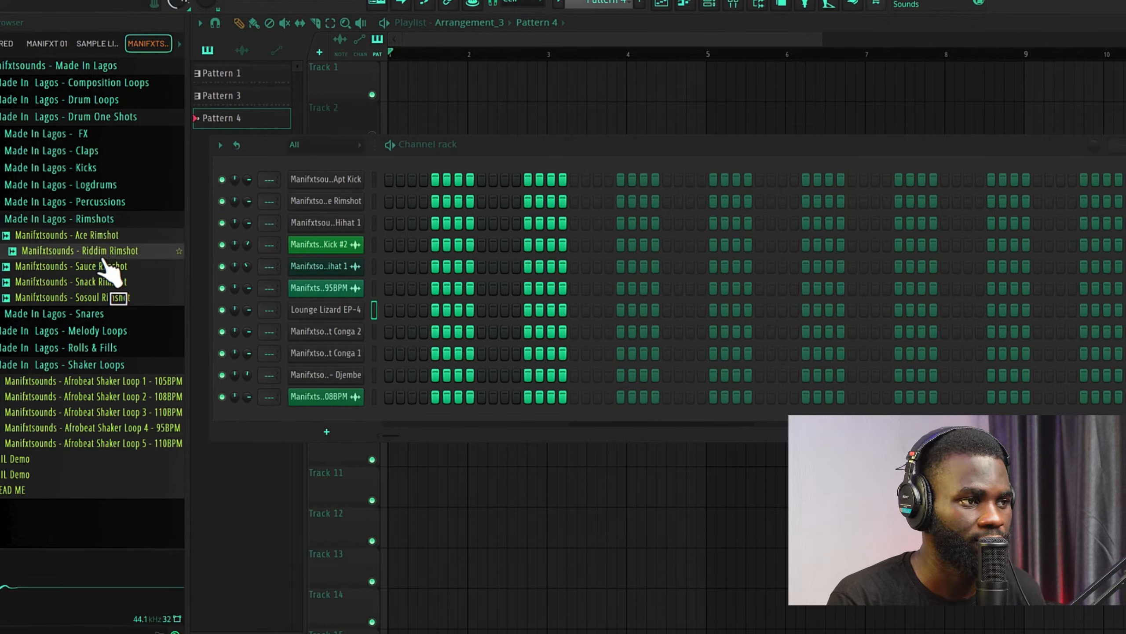
click(105, 267)
click(105, 283)
click(102, 252)
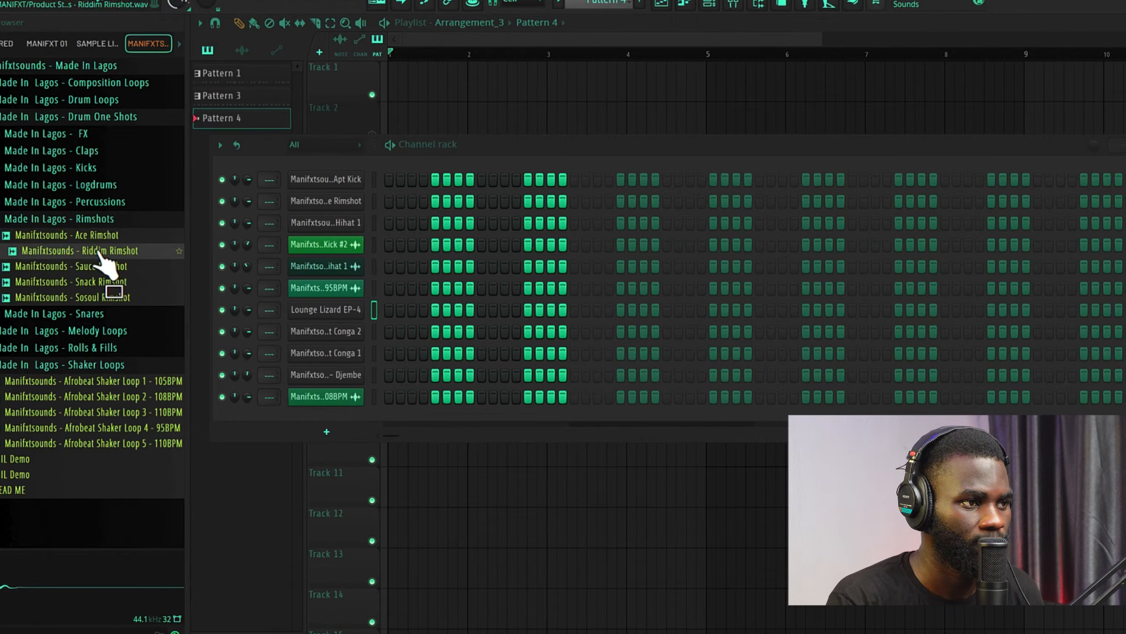
click(102, 235)
click(105, 282)
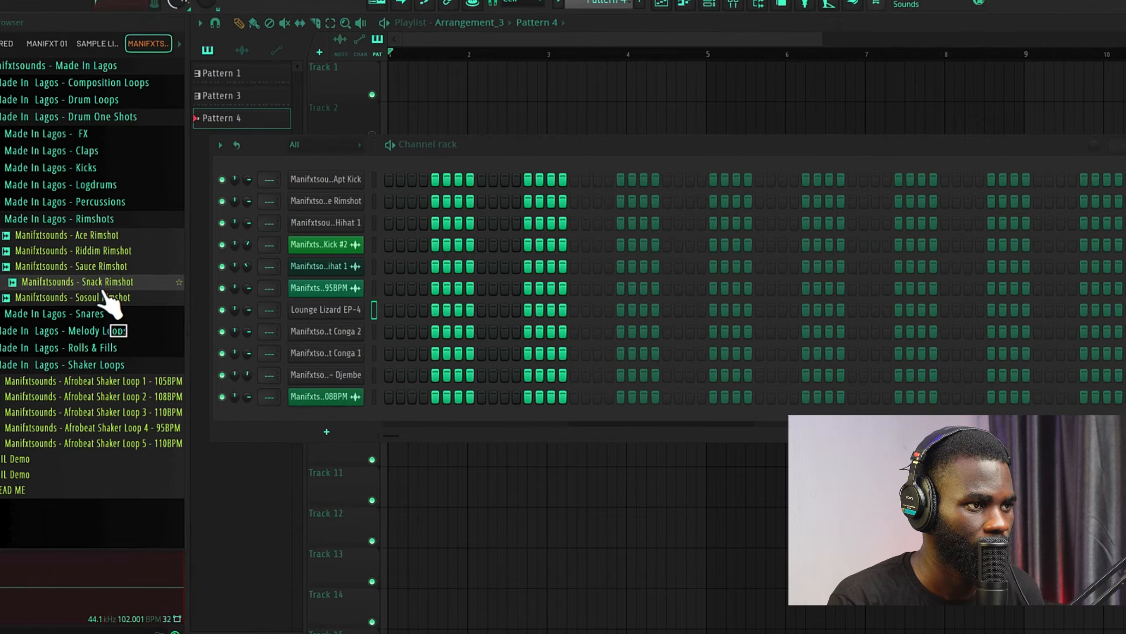
click(106, 298)
Add Sosoul Rimshot as a new channel in Pattern 4 and place hits on steps 1, 4, 7, 11 and 13.
drag(105, 298, 333, 423)
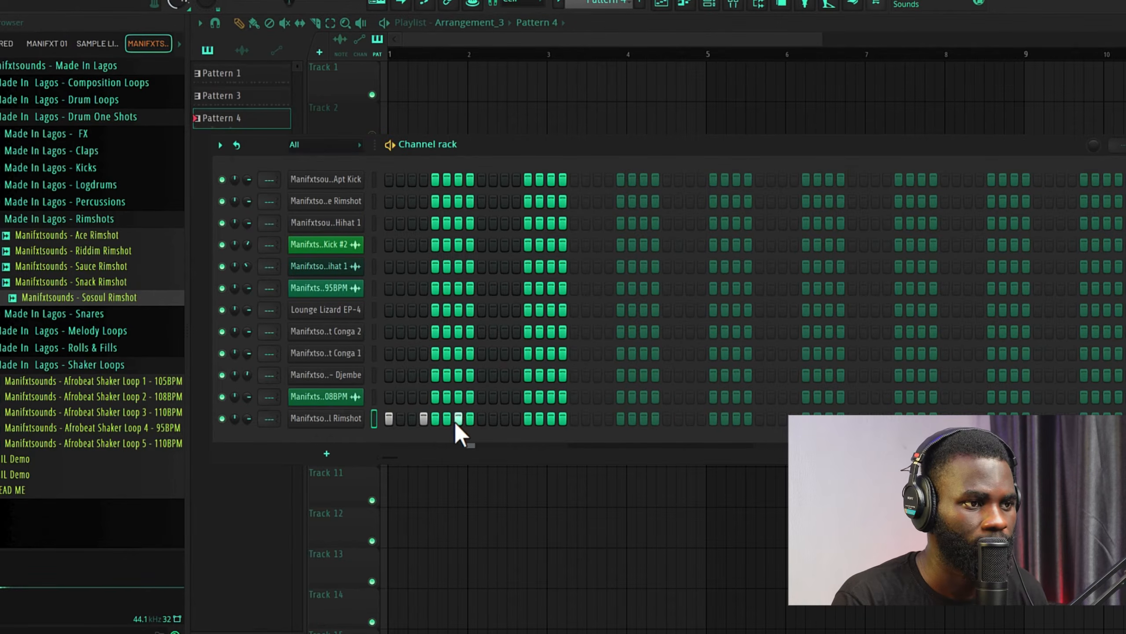
click(505, 418)
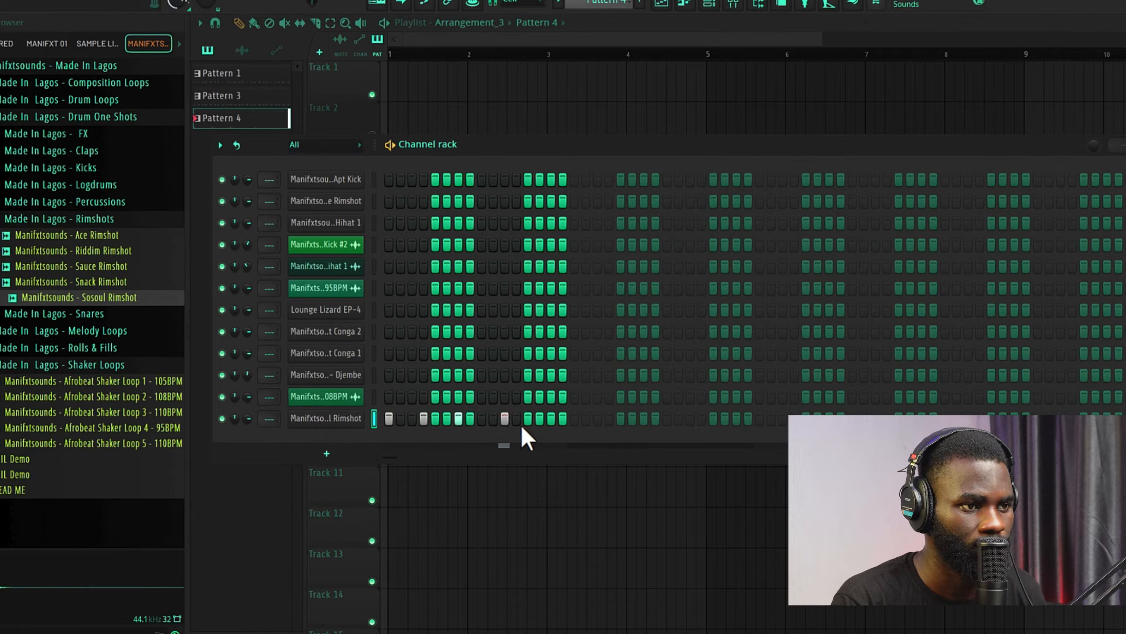
click(528, 418)
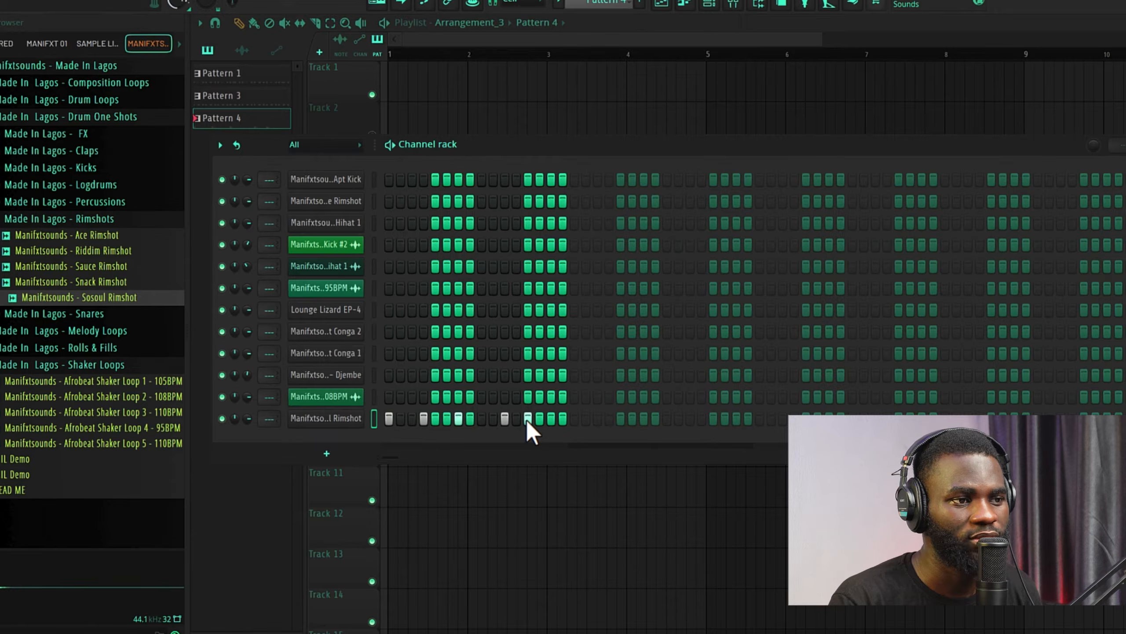
Try the Sosoul Rimshot's step 11 hit on steps 12 and 10 while listening to the pattern.
right_click(506, 418)
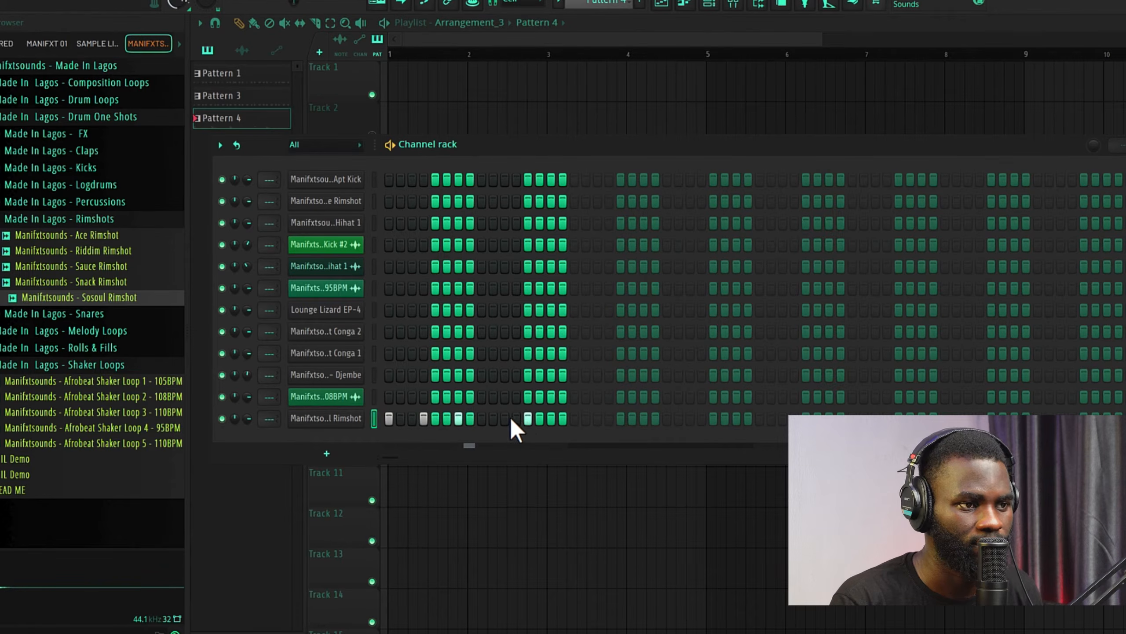
click(514, 417)
right_click(514, 418)
click(495, 417)
right_click(495, 419)
click(505, 418)
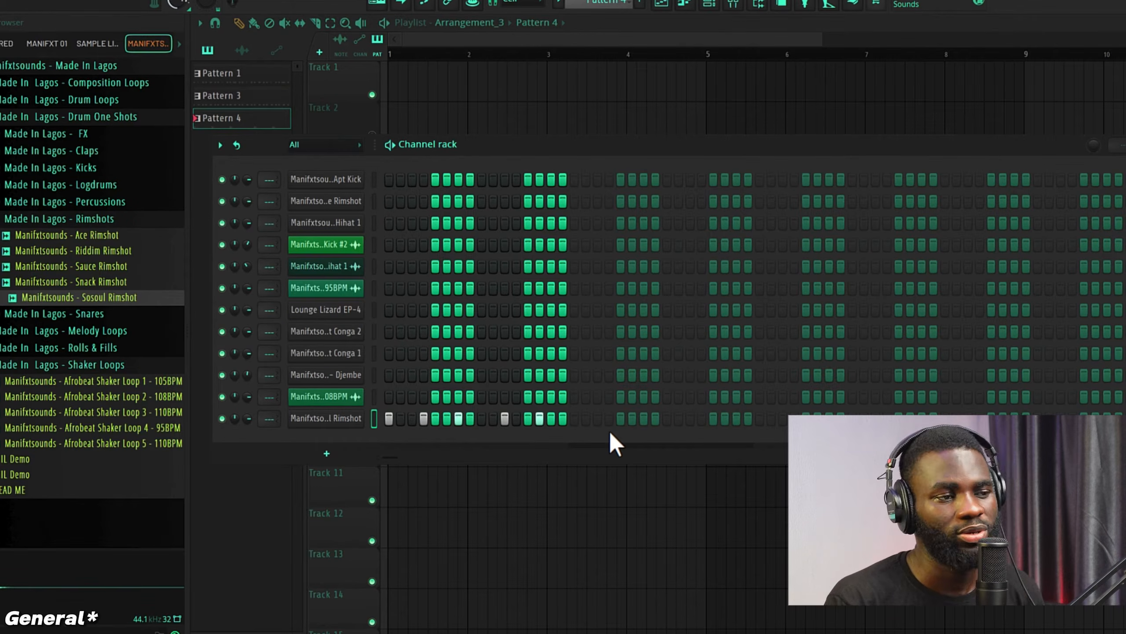
click(494, 419)
right_click(507, 420)
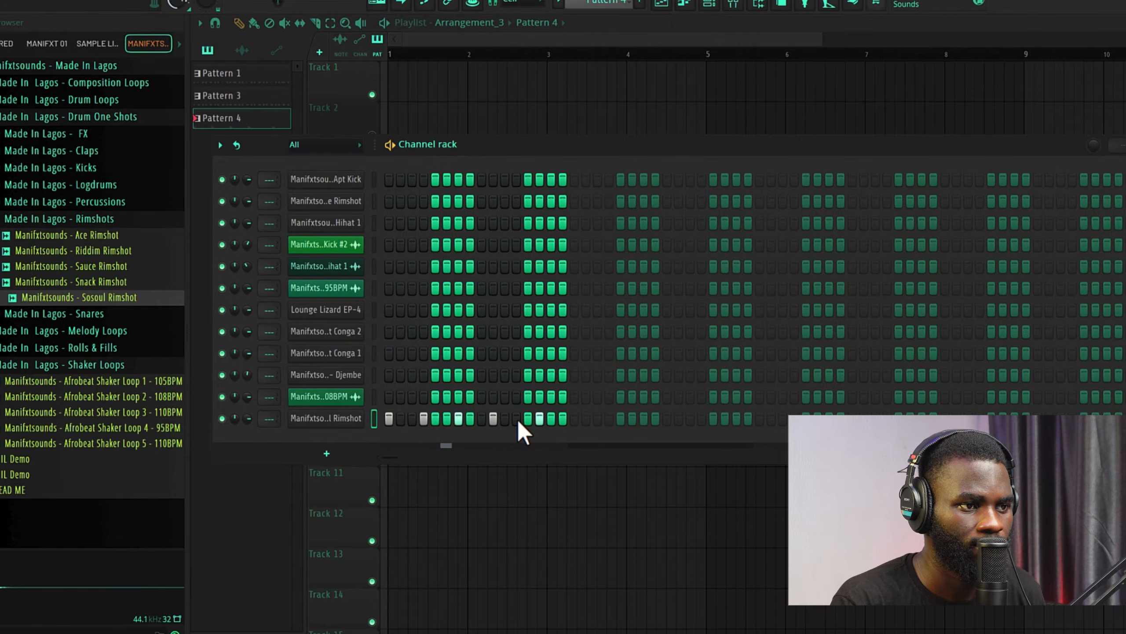
right_click(495, 419)
click(506, 417)
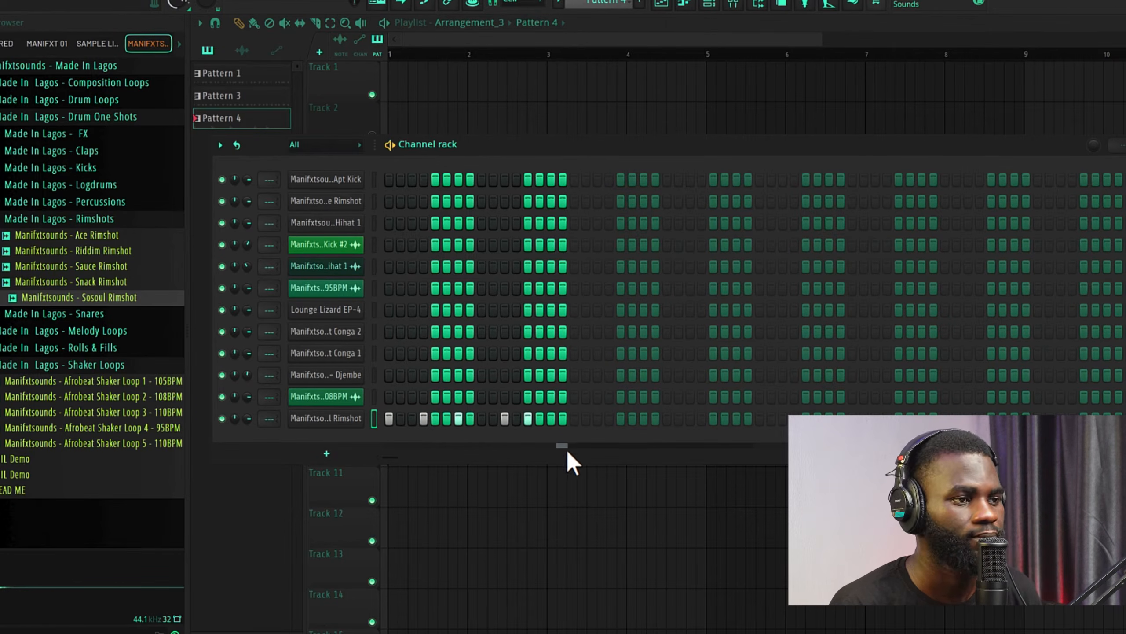
Lengthen all Sosoul Rimshot notes to one step in the piano roll and duplicate the bar three times to fill four bars.
right_click(351, 425)
click(389, 418)
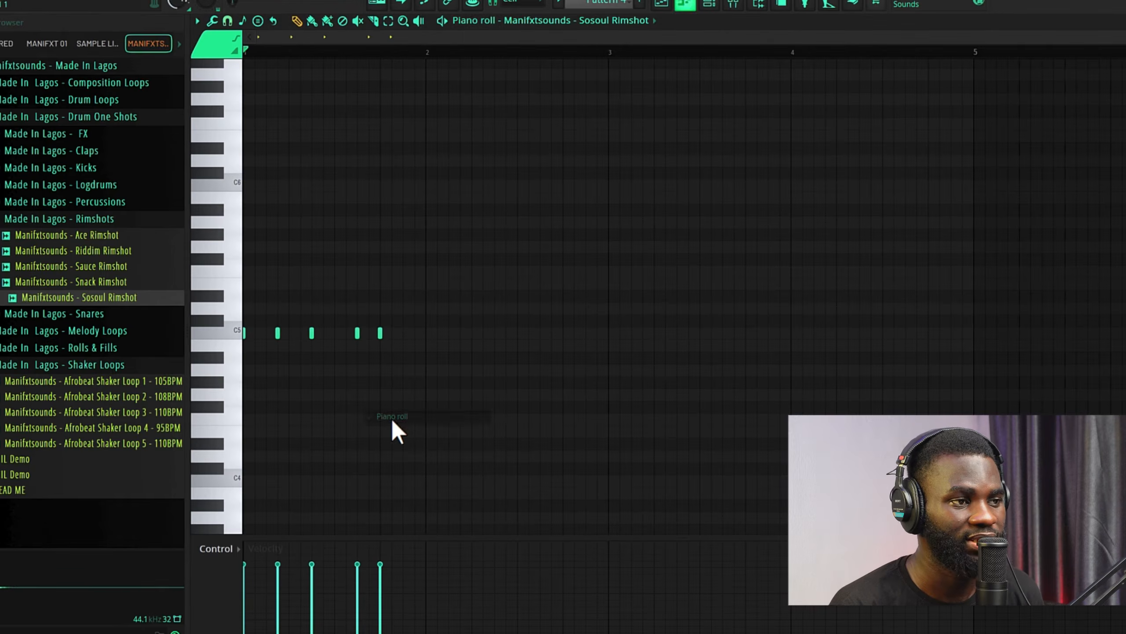
key(ctrl+a)
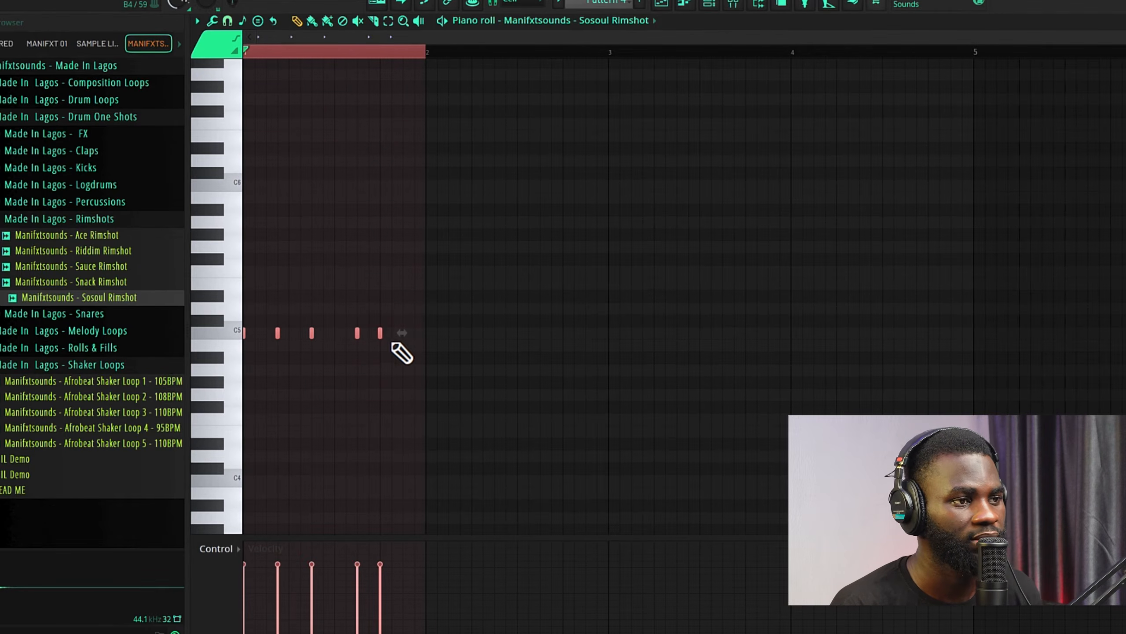
drag(384, 335, 393, 334)
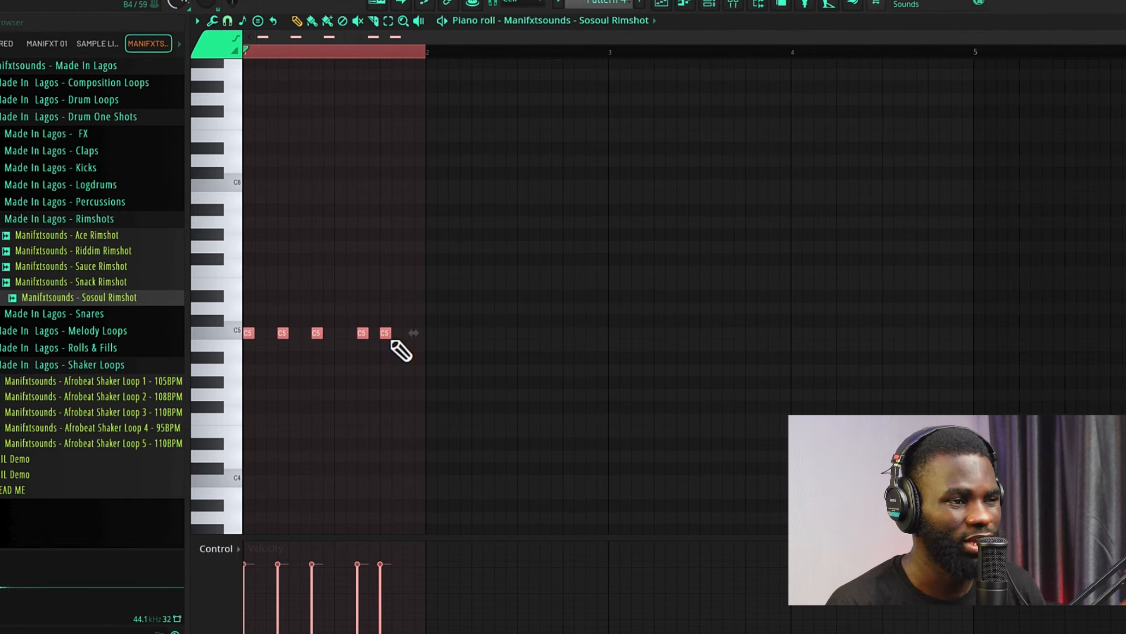
key(ctrl+b)
key(ctrl+b)
key(ctrl+b)
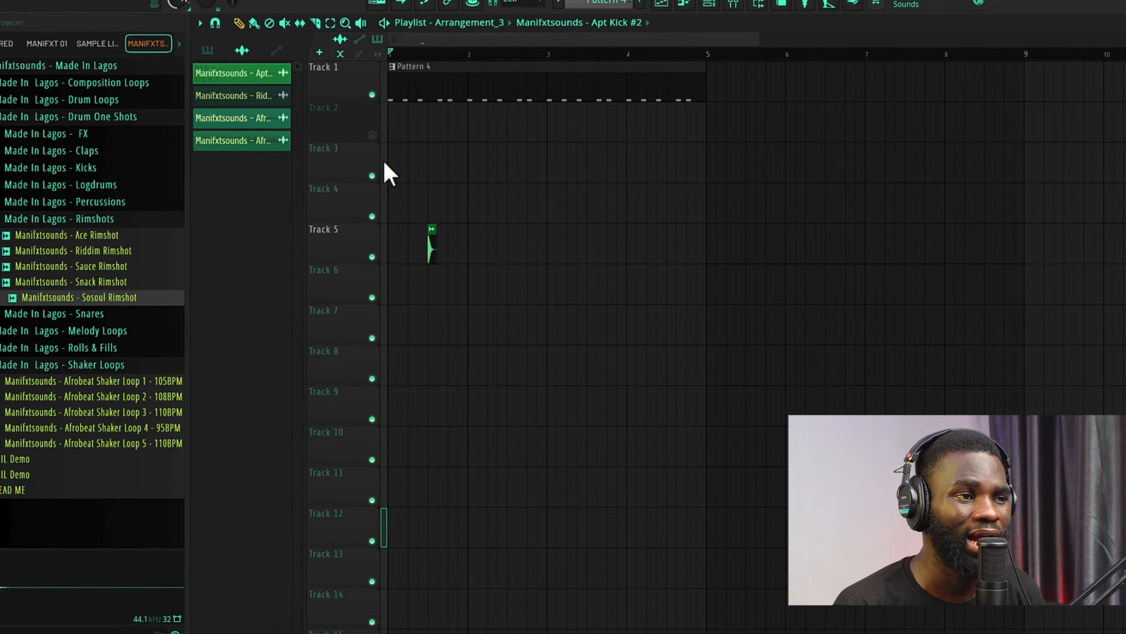
Move the Apt Kick #2 clip from Track 5 to the start of Track 2 and check its audio clip settings.
scroll(410, 227, up, 3)
scroll(443, 231, up, 2)
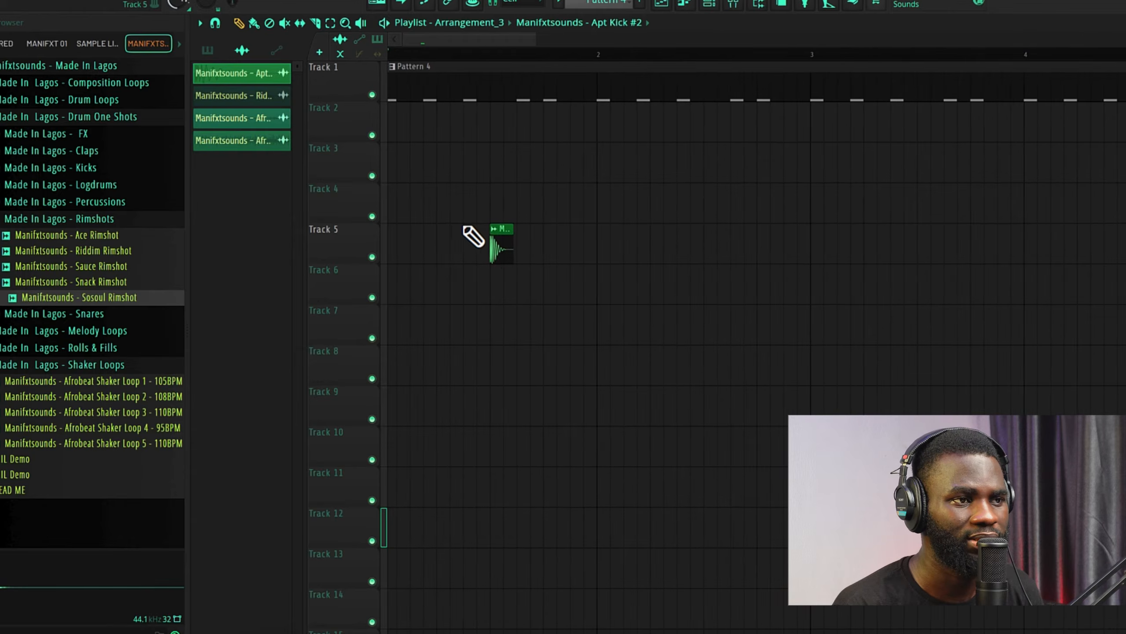
drag(508, 250, 347, 113)
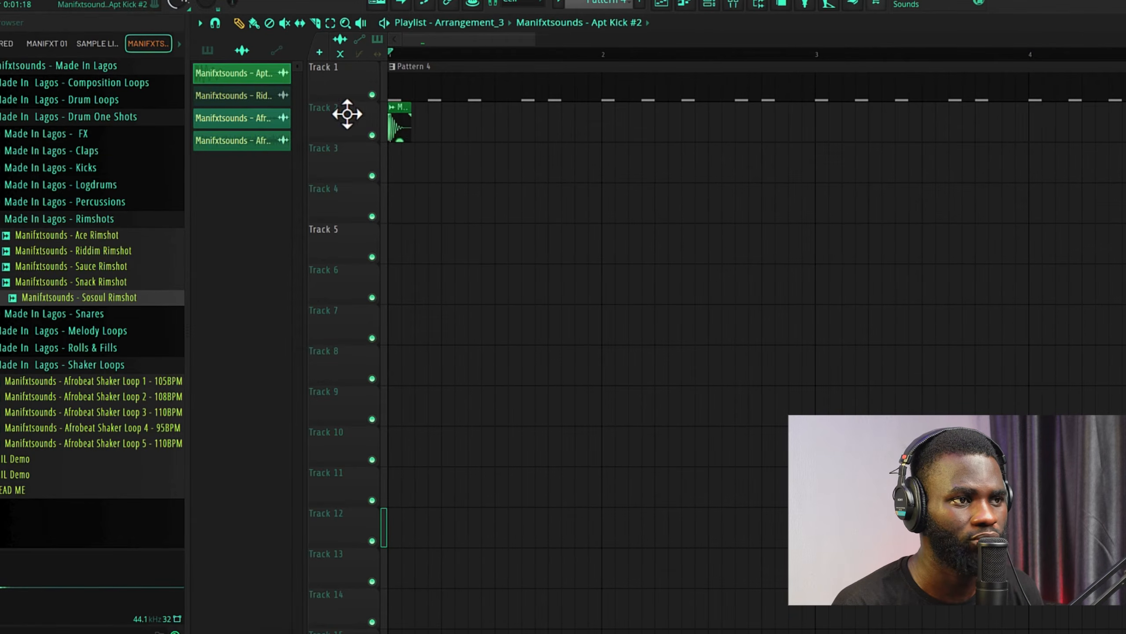
scroll(382, 138, up, 2)
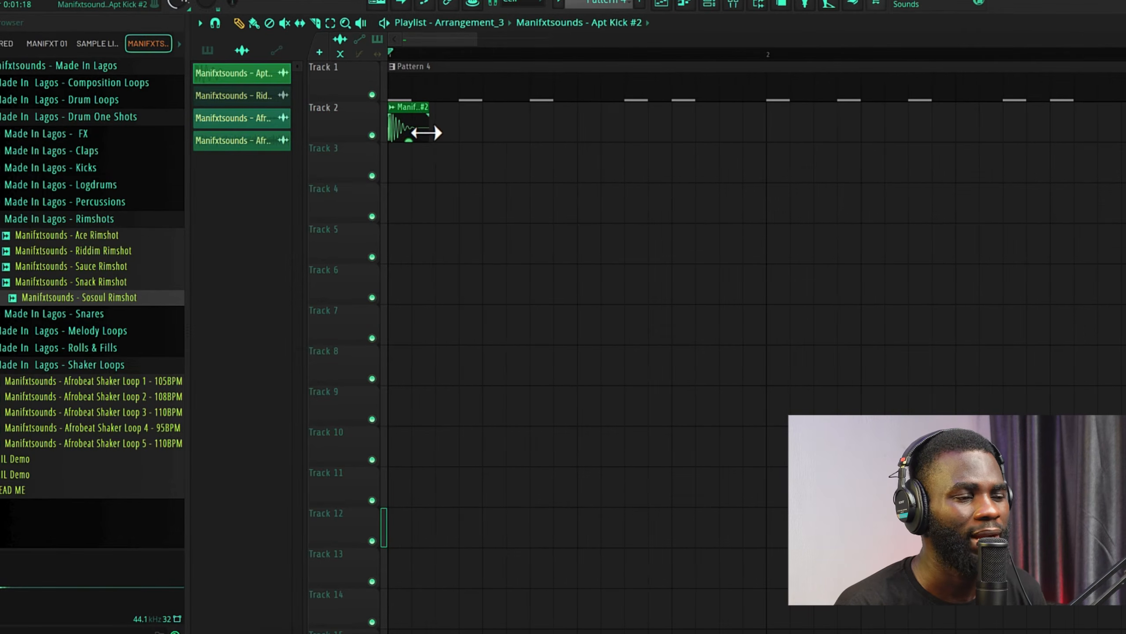
double_click(402, 123)
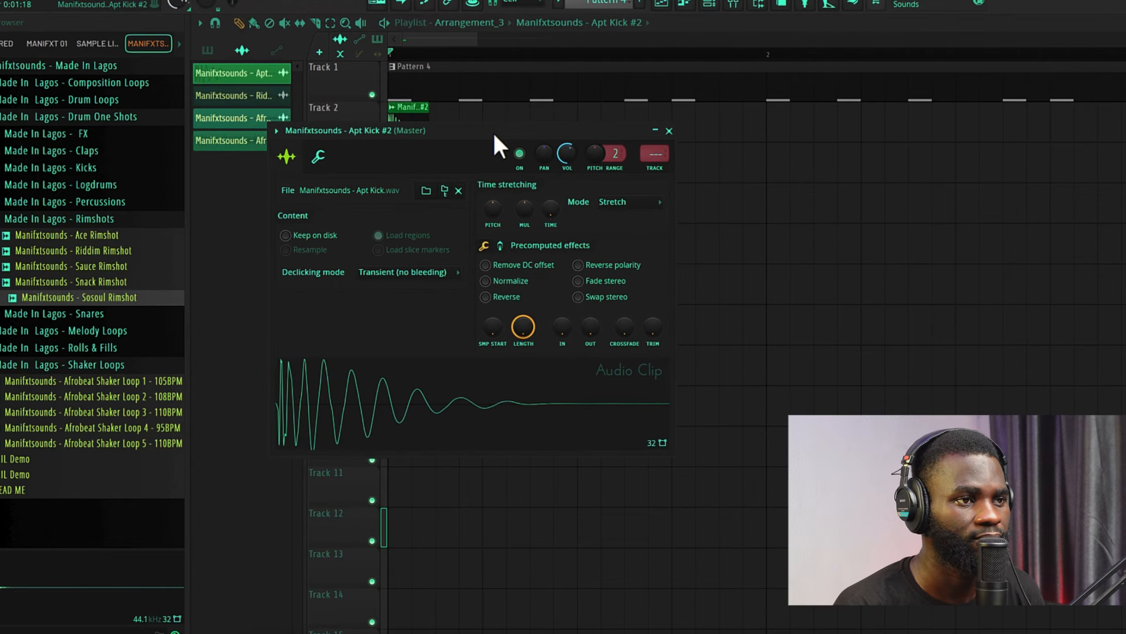
click(669, 130)
Play the arrangement and add a second Apt Kick #2 clip on beat 4 of bar 1 on Track 2.
key(space)
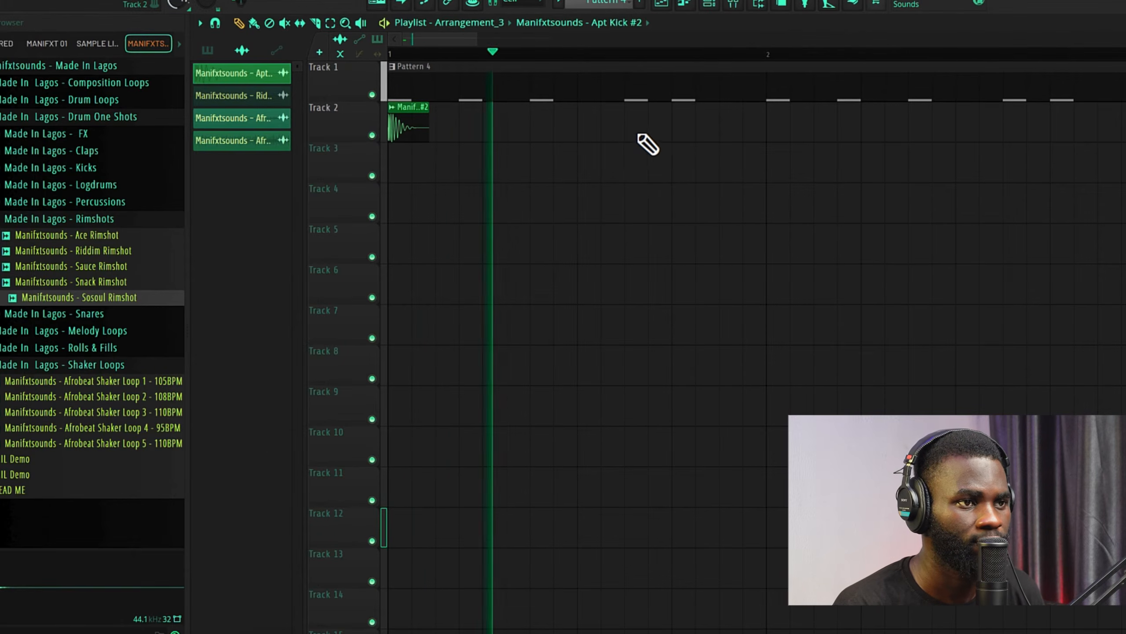
click(677, 131)
click(748, 135)
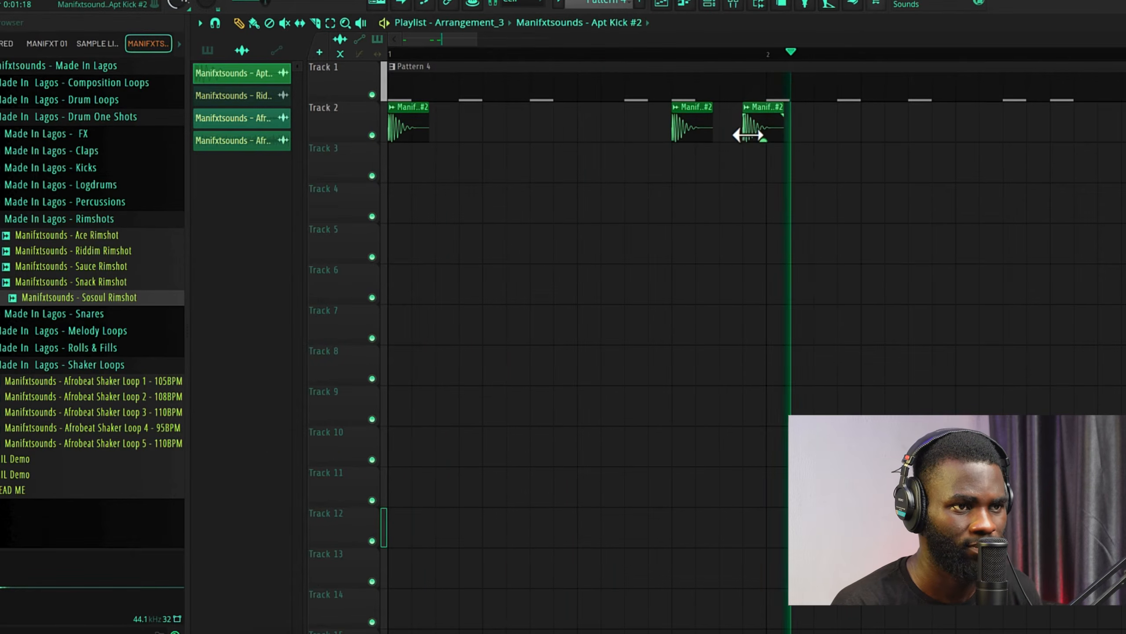
right_click(757, 134)
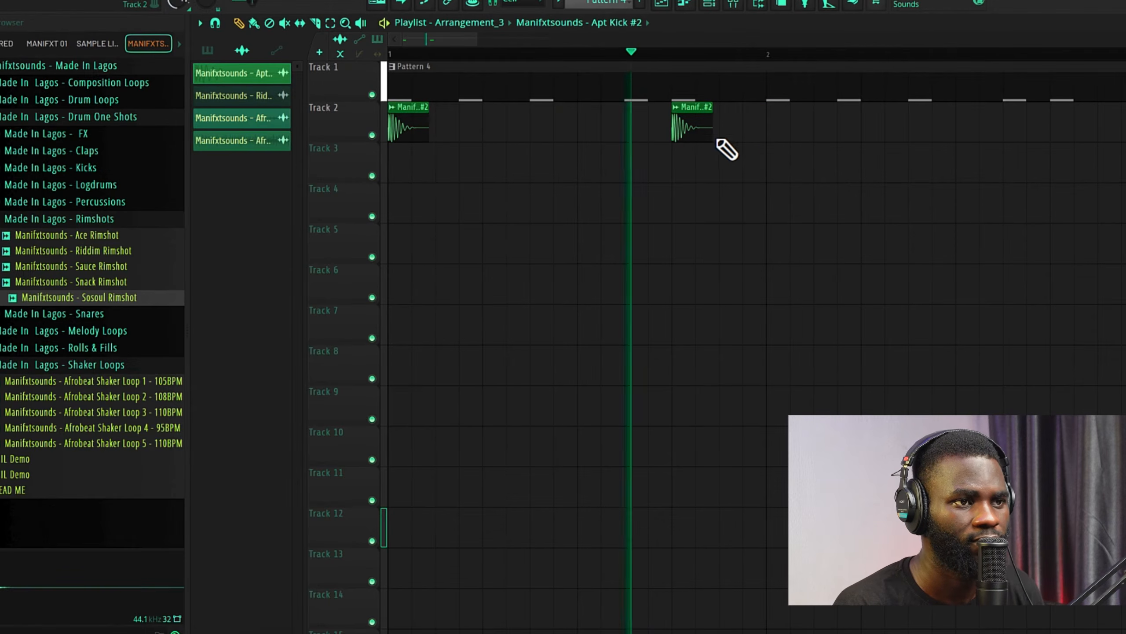
scroll(710, 182, down, 2)
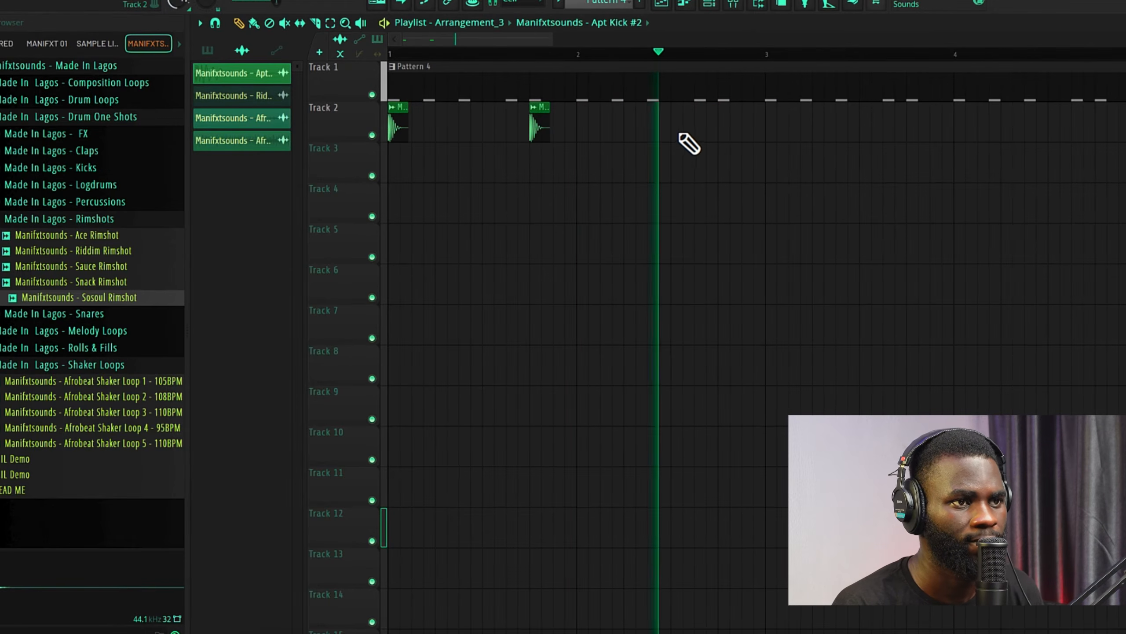
Add Apt Kick #2 clips on beat 4 of bar 2 and at the start of bar 3 on Track 2, checking them in playback.
click(720, 126)
click(763, 126)
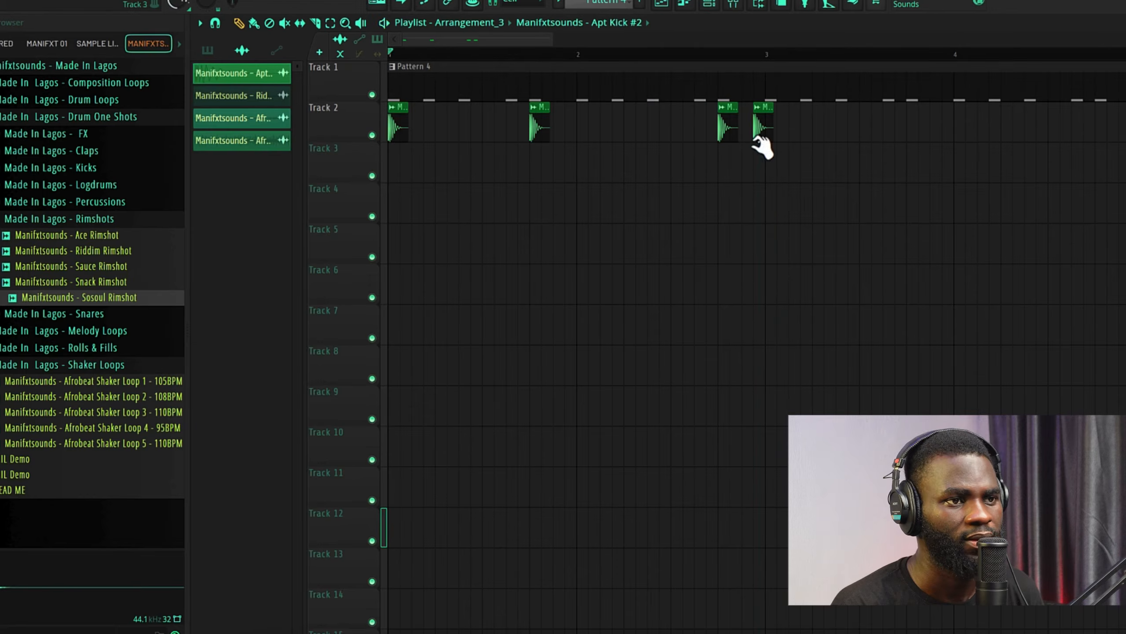
scroll(649, 277, down, 3)
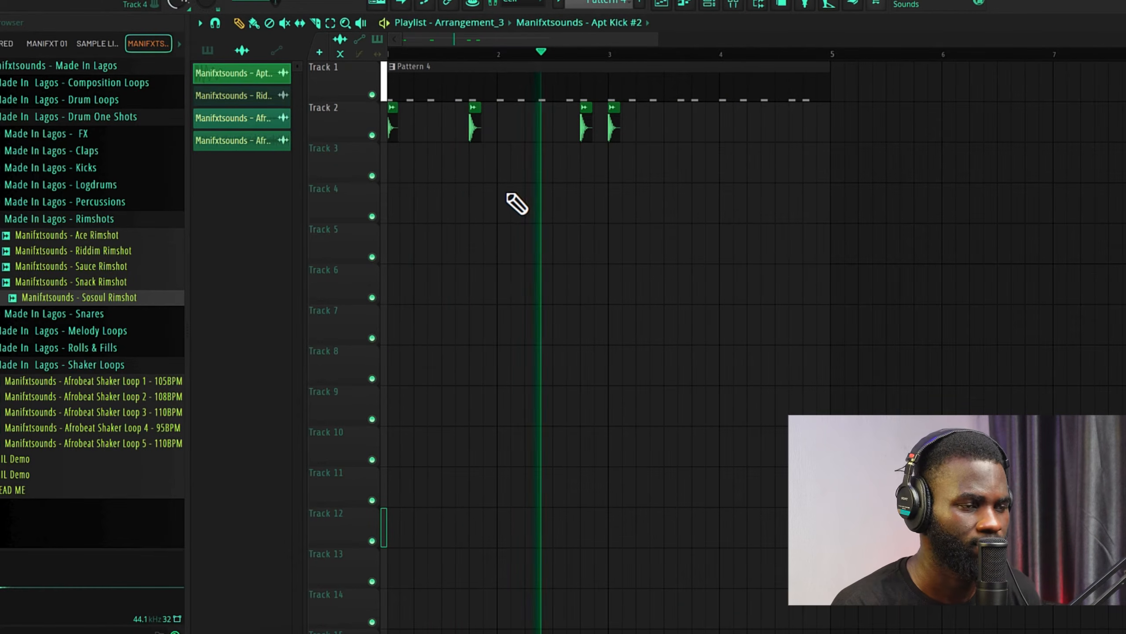
key(space)
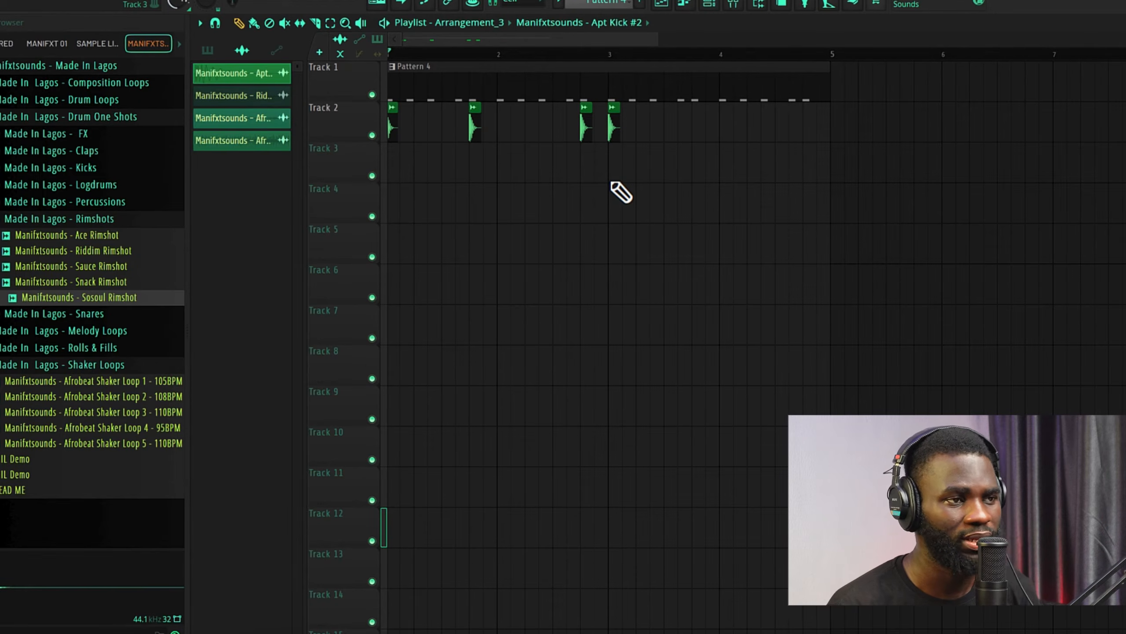
scroll(527, 218, left, 1)
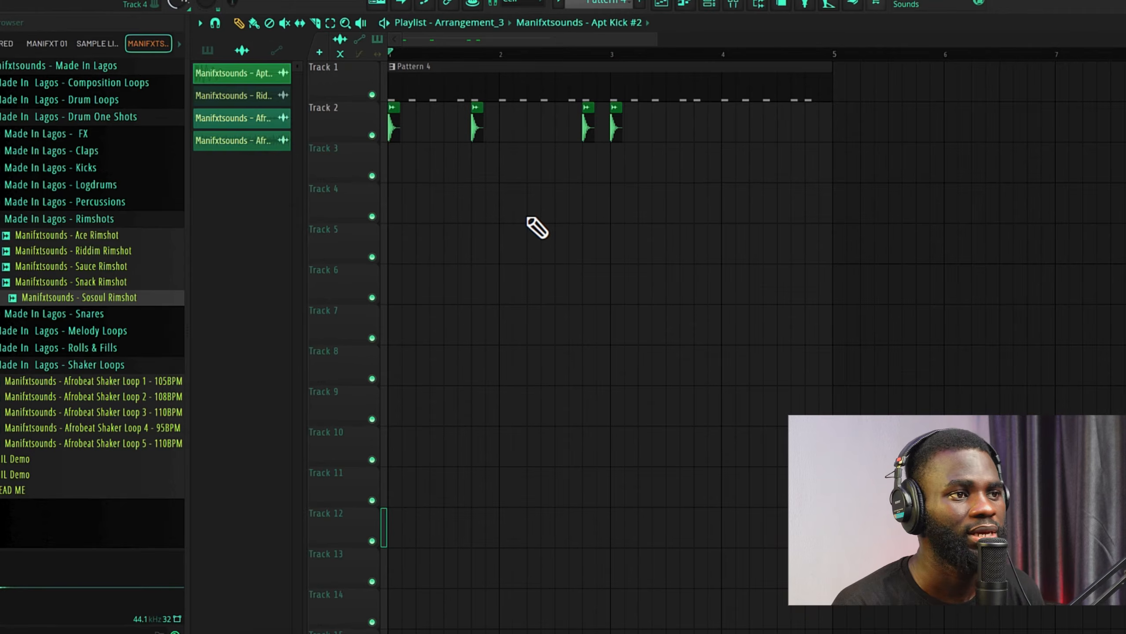
Add Apt Kick #2 clips on beats 2 and 3 of bar 1 on Track 2 and listen to the kick pattern.
scroll(409, 158, up, 3)
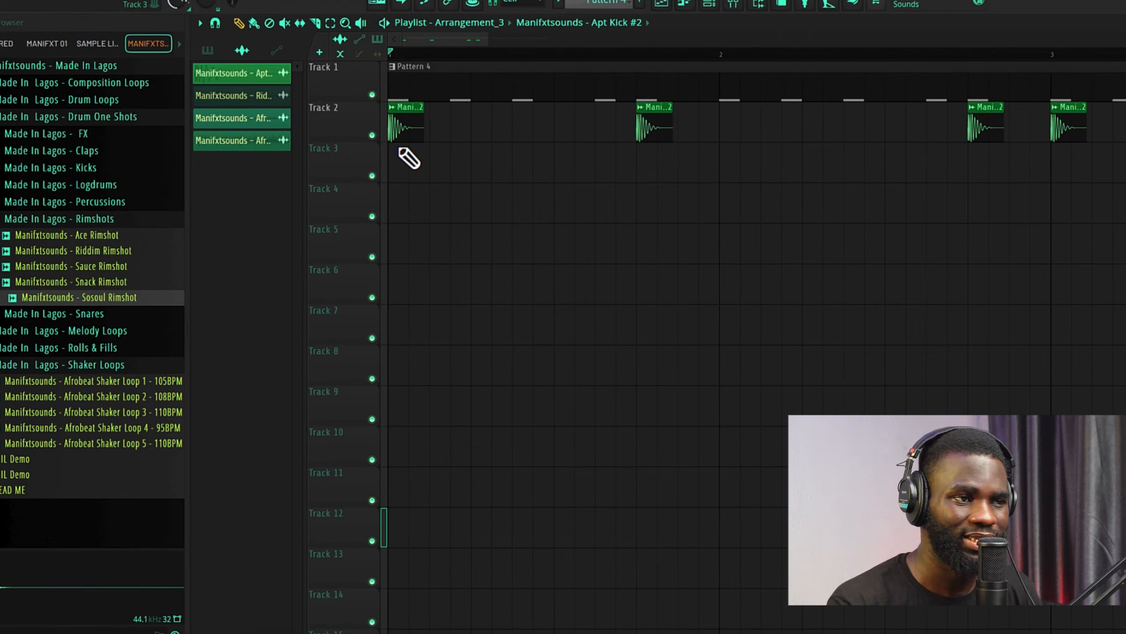
click(482, 131)
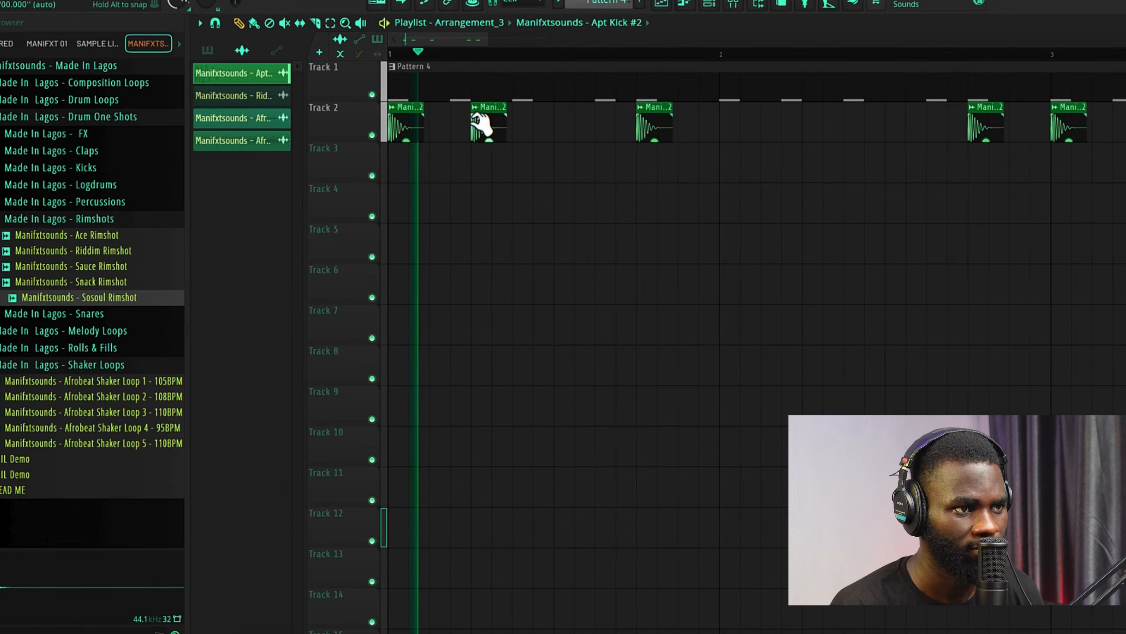
click(548, 132)
drag(537, 134, 558, 120)
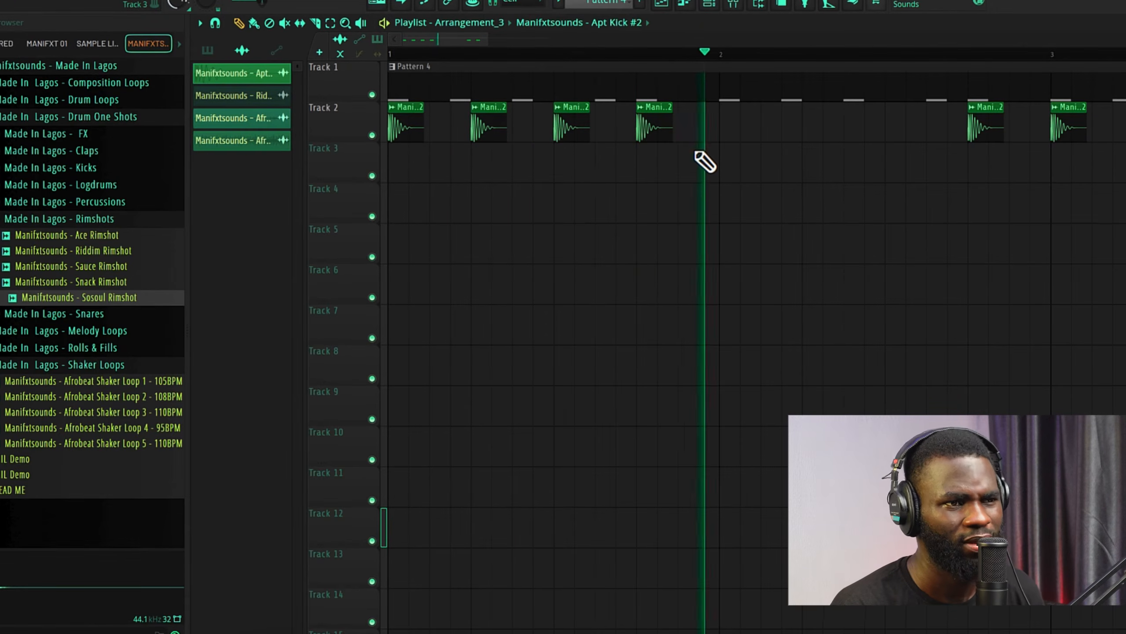
key(space)
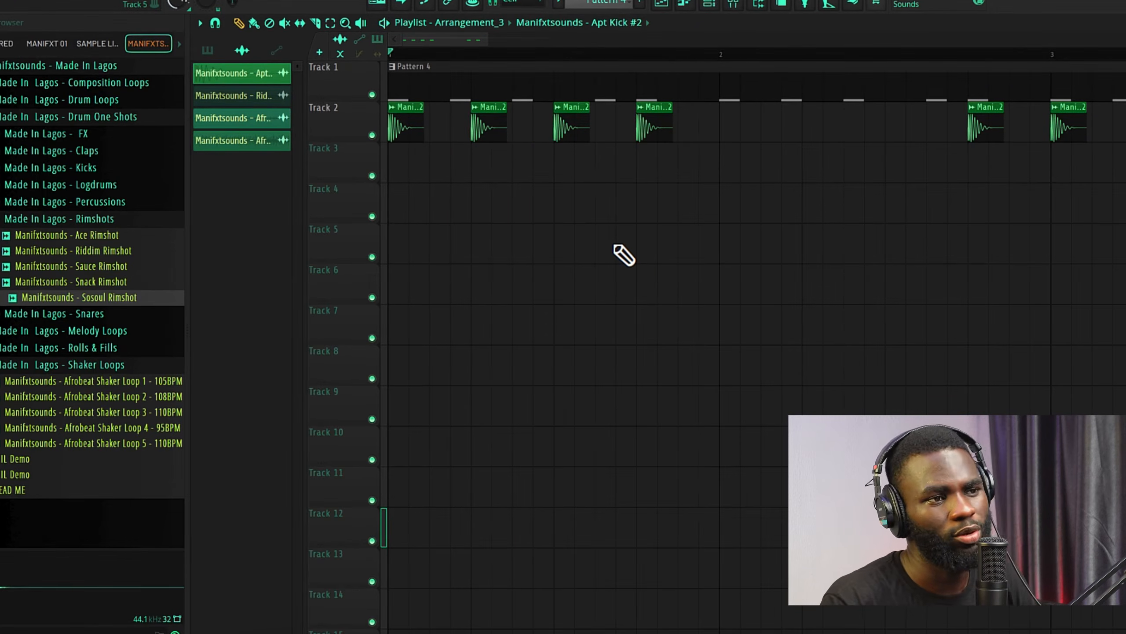
key(space)
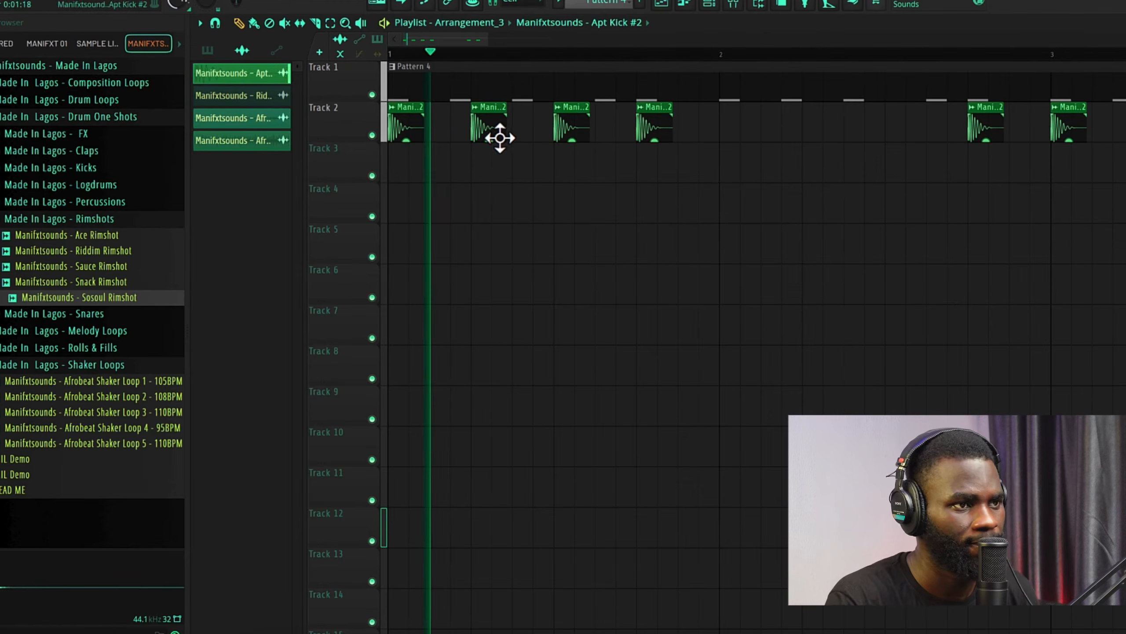
Remove the kick clips from beats 2 and 4 of bar 1 and add one at the start of bar 2.
right_click(498, 136)
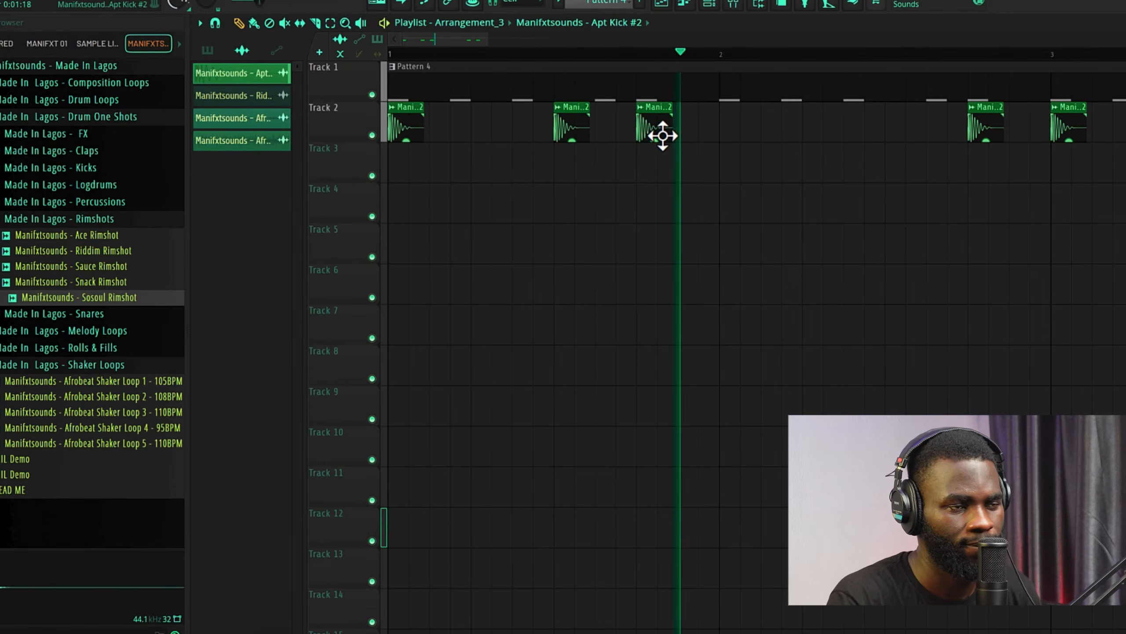
right_click(656, 132)
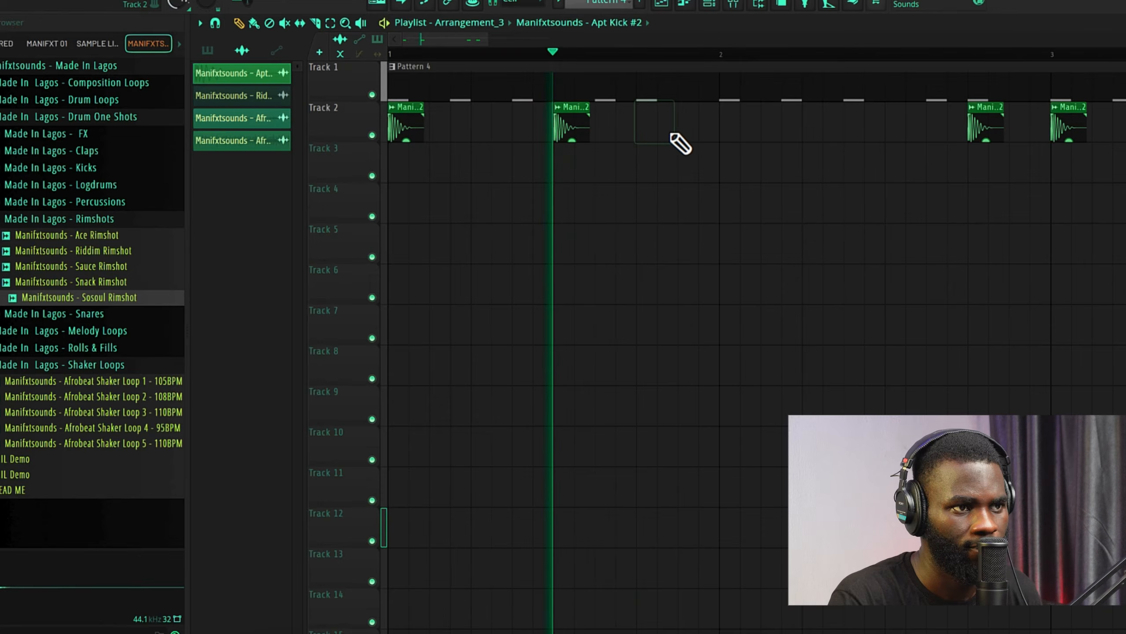
click(714, 128)
drag(717, 129, 732, 127)
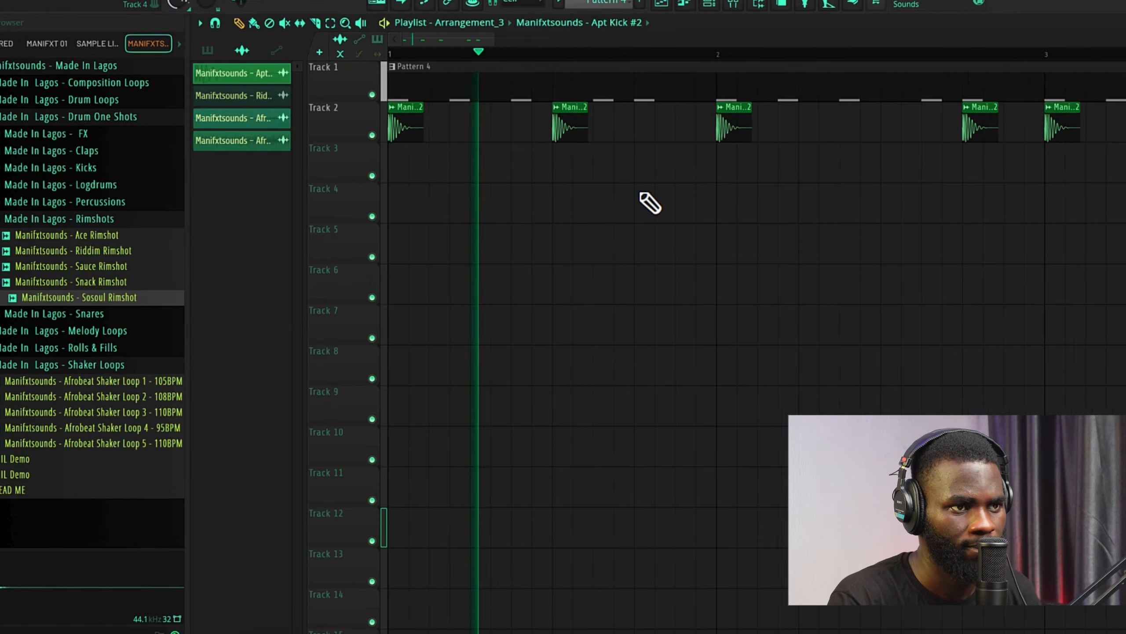
Remove the kick clip at the start of bar 3, duplicate the two-bar kick pattern into bars 3 and 4, and play it.
scroll(652, 198, down, 3)
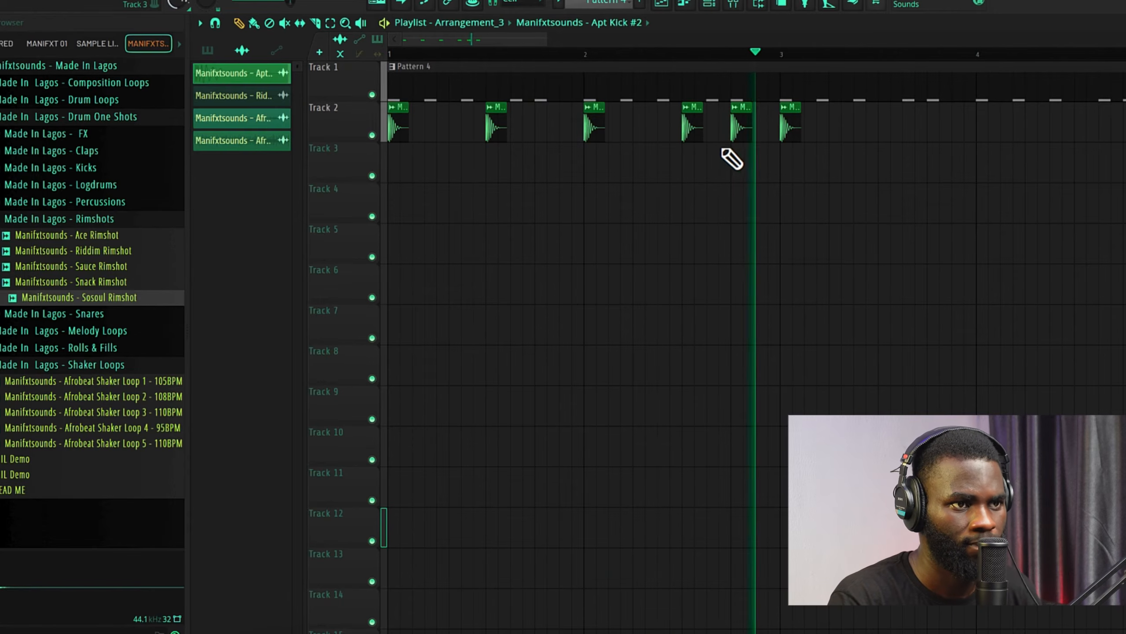
scroll(607, 203, down, 2)
key(space)
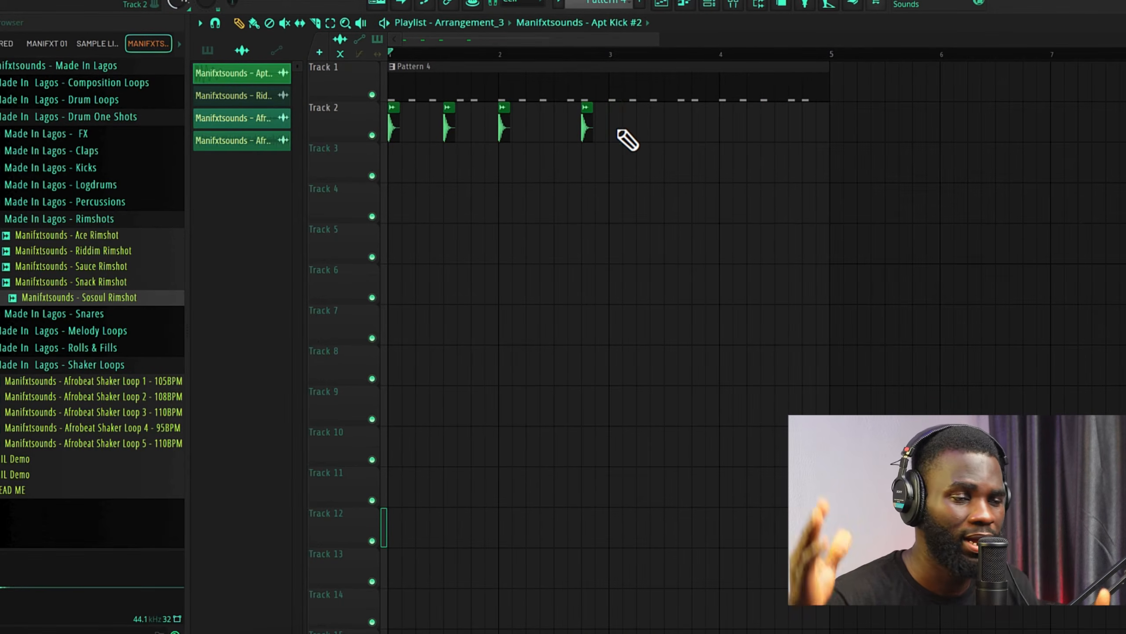
scroll(627, 140, down, 3)
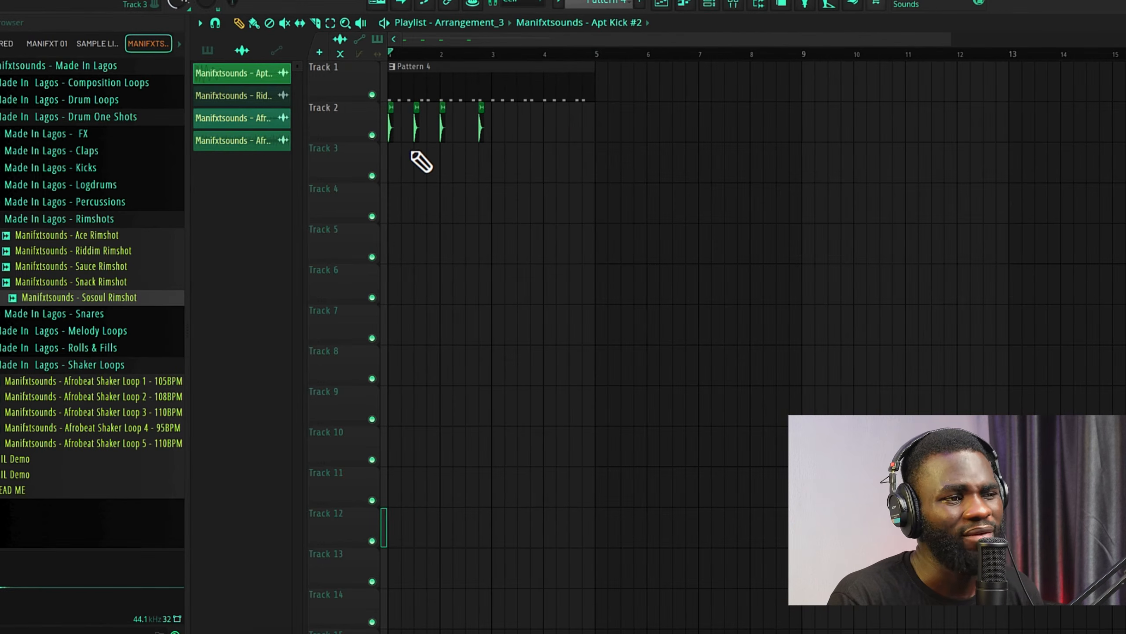
drag(528, 138, 499, 130)
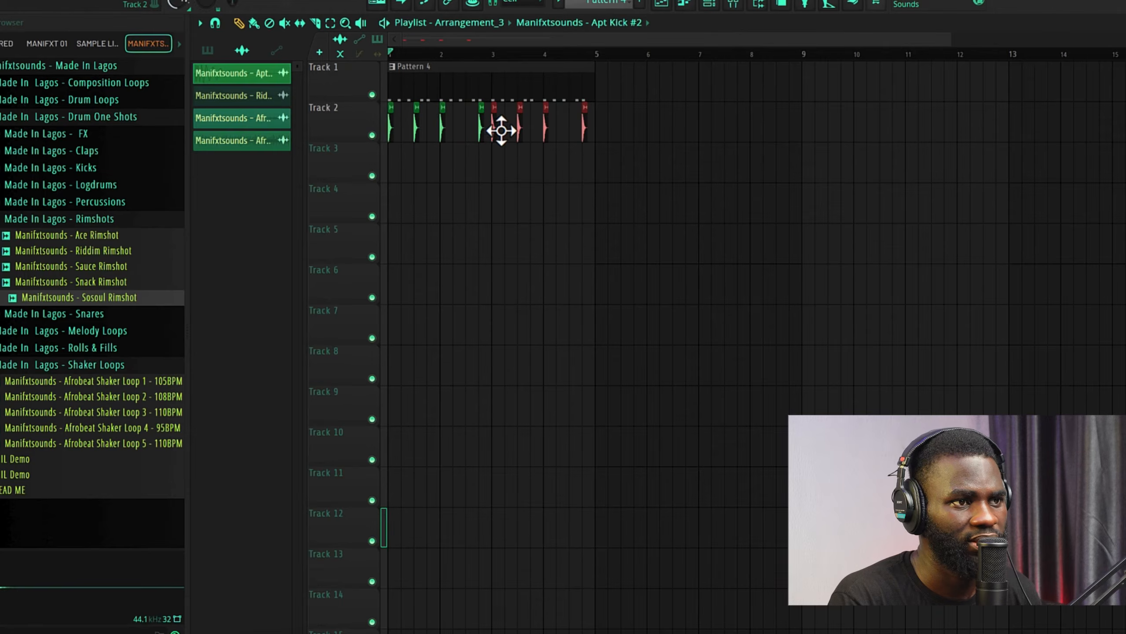
key(space)
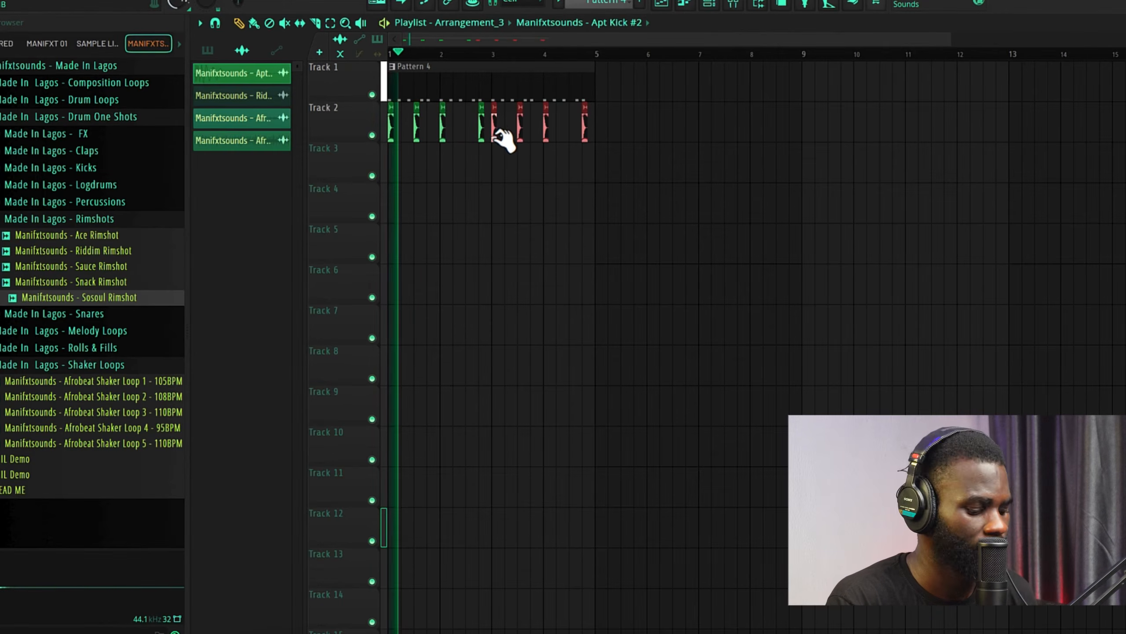
Loop the four bars in playback and add an extra Apt Kick #2 clip half a beat before the end of bar 4.
key(ctrl+a)
click(524, 235)
right_click(524, 251)
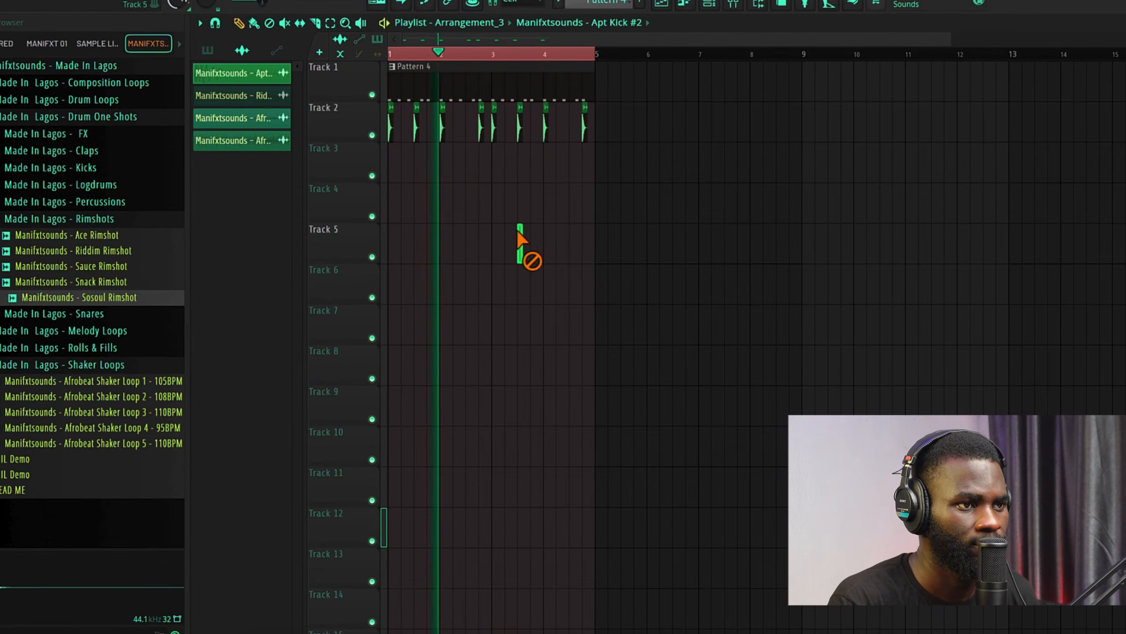
scroll(430, 224, up, 3)
scroll(444, 234, up, 2)
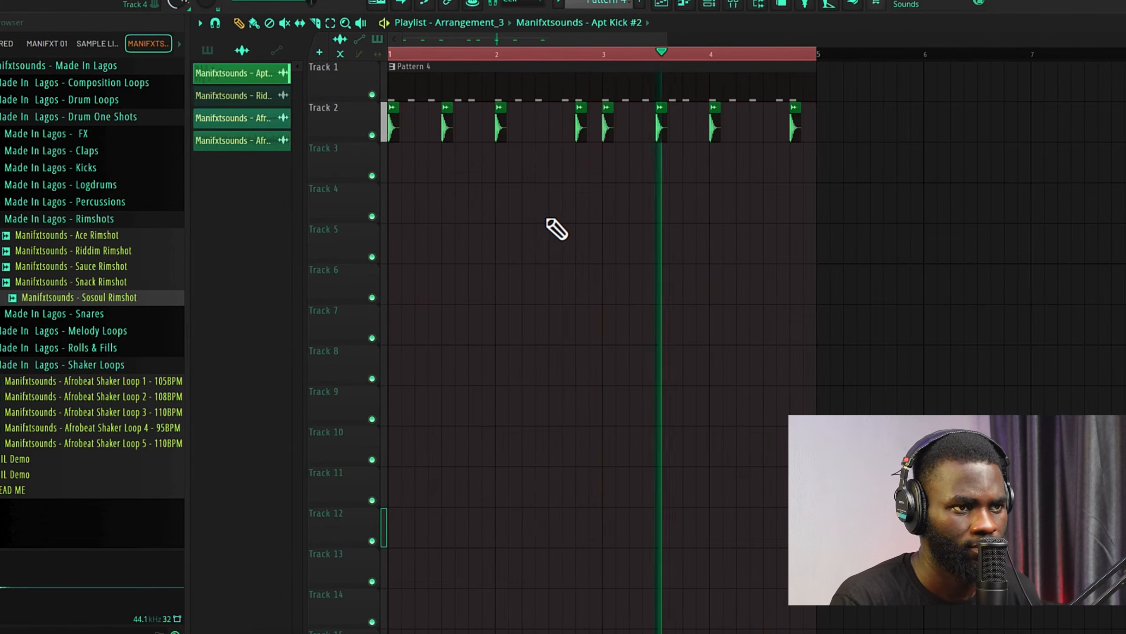
scroll(787, 167, up, 5)
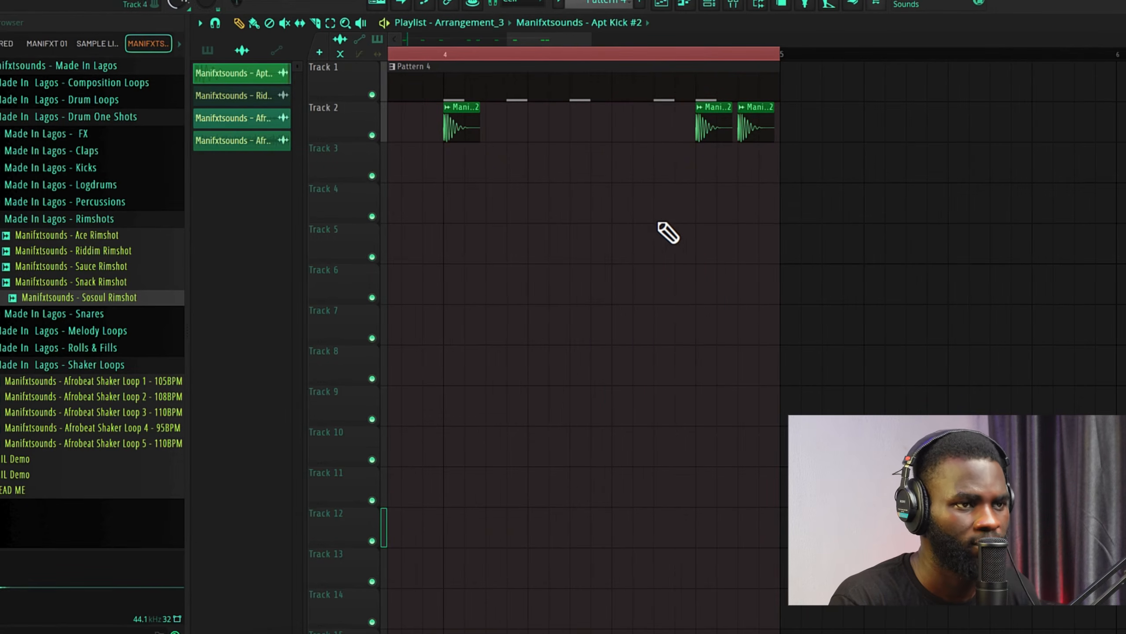
scroll(666, 249, down, 8)
scroll(658, 268, down, 2)
key(space)
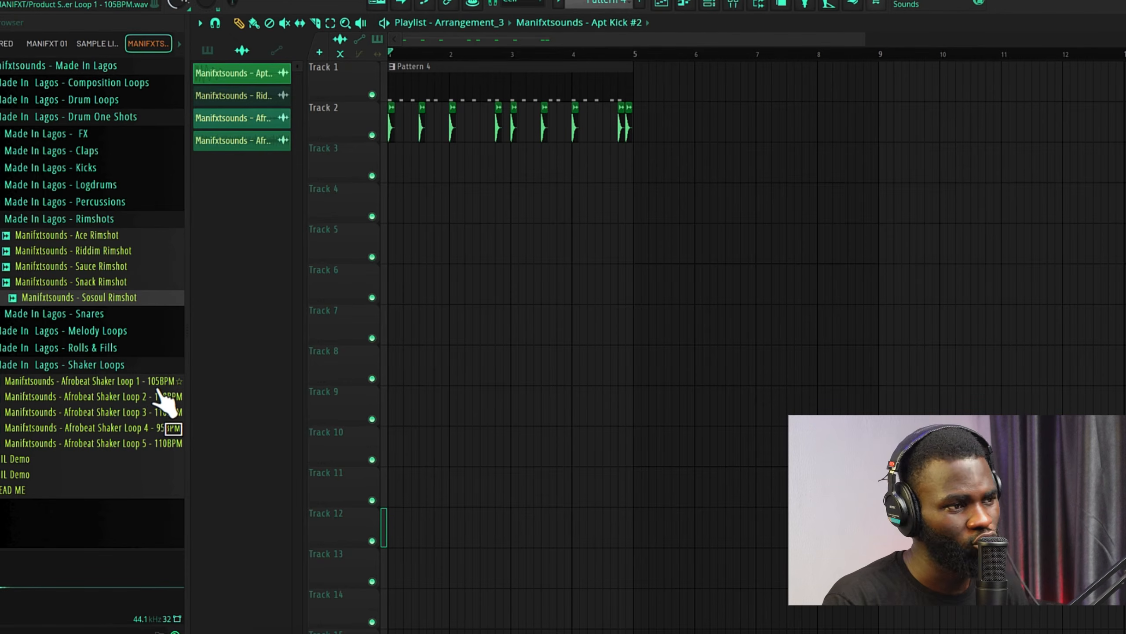
Place Afrobeat Shaker Loop 1 - 105BPM at the start of Track 3 and trim the clip to four bars.
drag(157, 385, 470, 216)
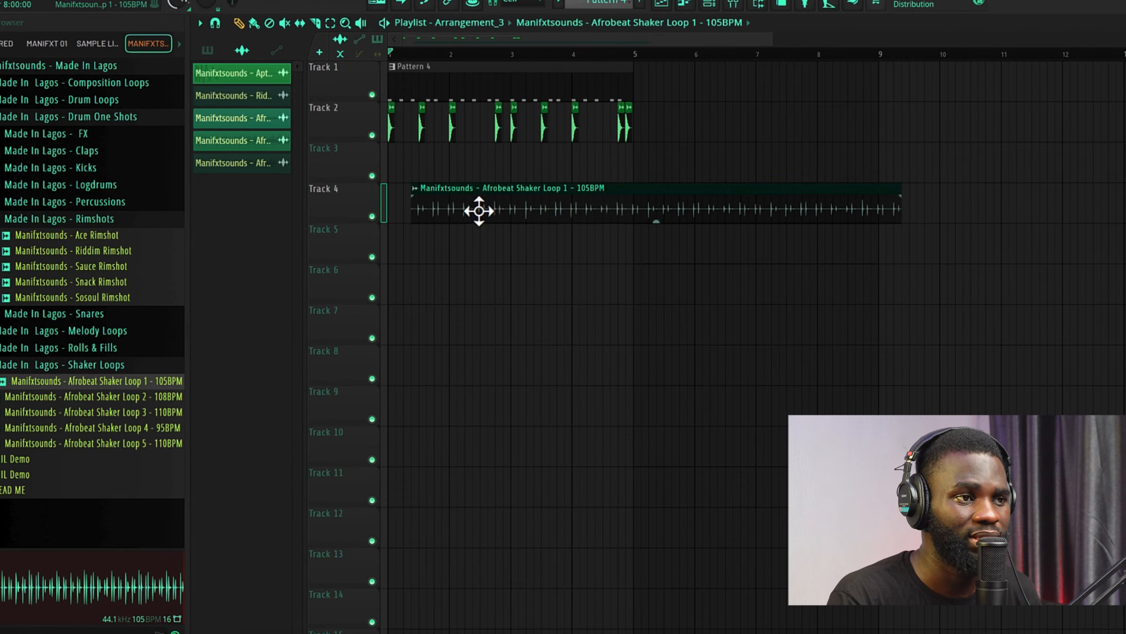
drag(424, 175, 423, 168)
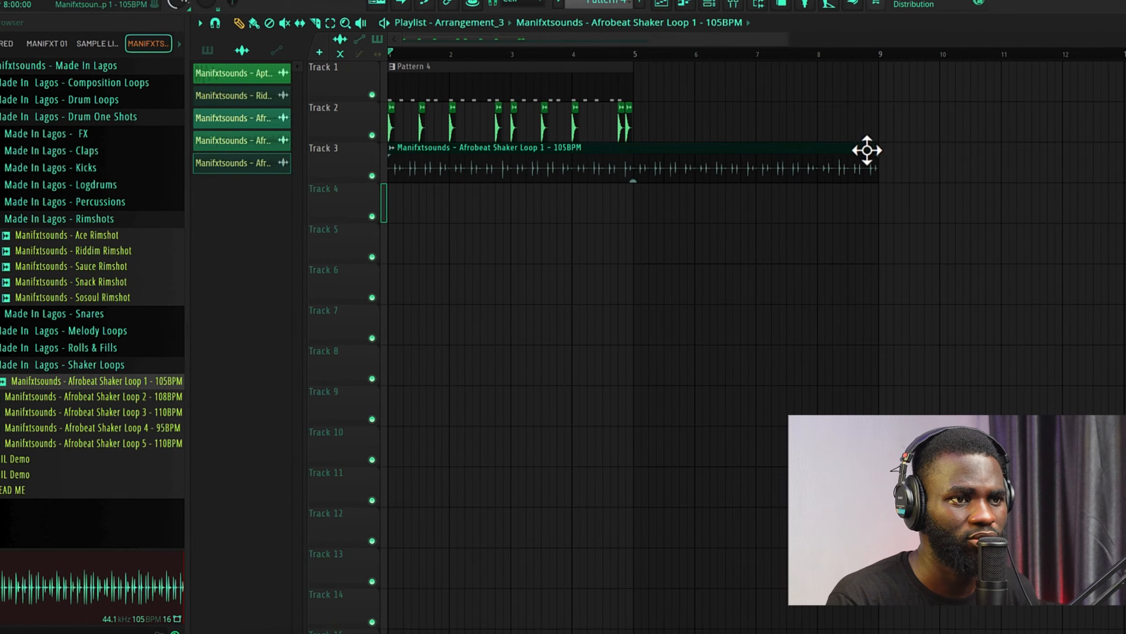
drag(878, 151, 693, 163)
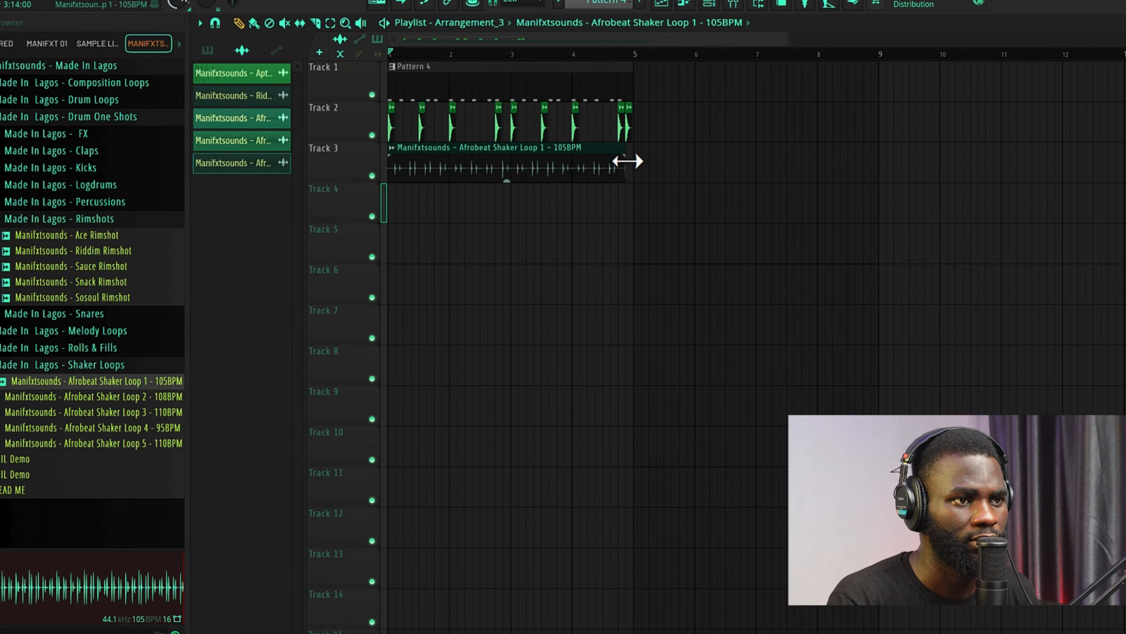
Lower the shaker loop clip's volume during playback and chop it into one-beat clips across the four bars.
key(space)
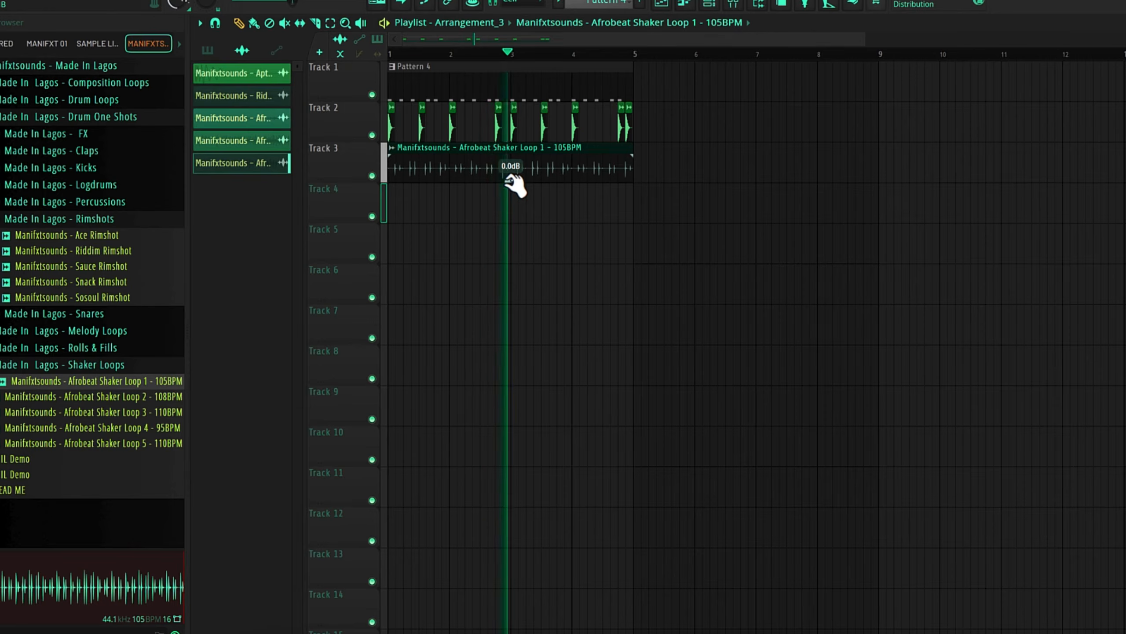
drag(511, 180, 511, 197)
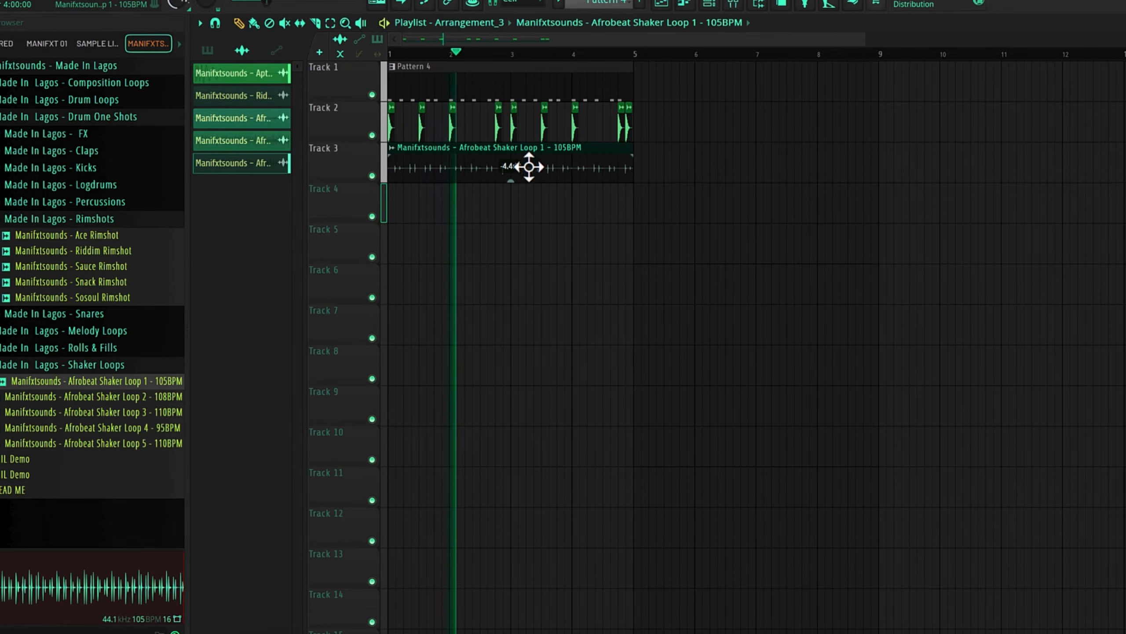
scroll(401, 195, up, 3)
scroll(404, 197, up, 1)
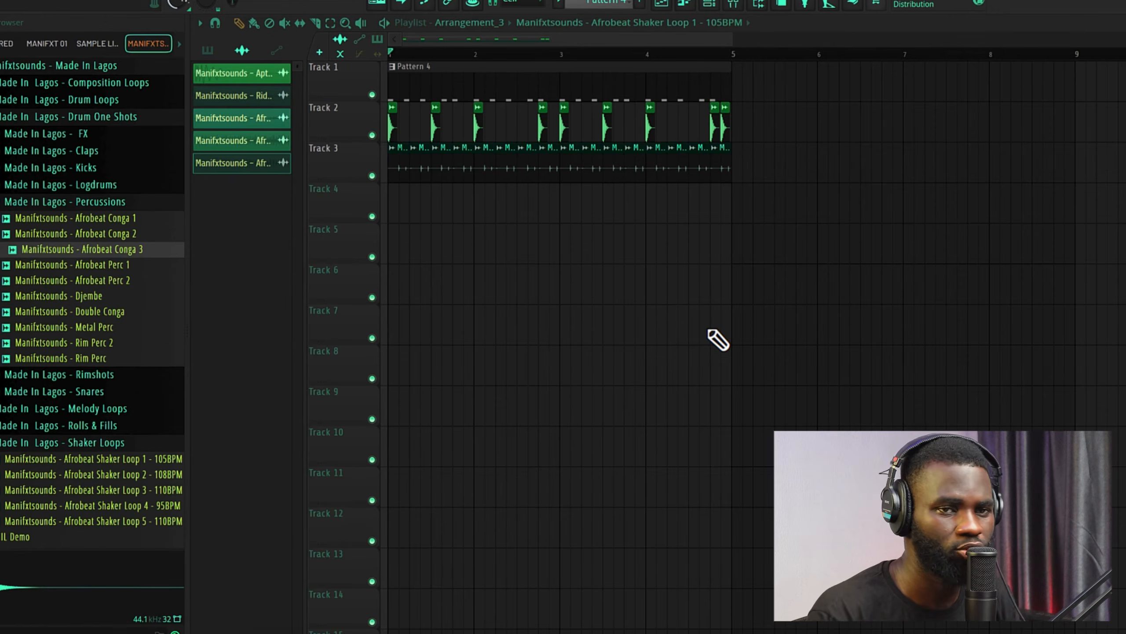
Show all channels in the channel rack and add Afrobeat Conga 3 as a new channel, with the arrangement playing.
click(715, 4)
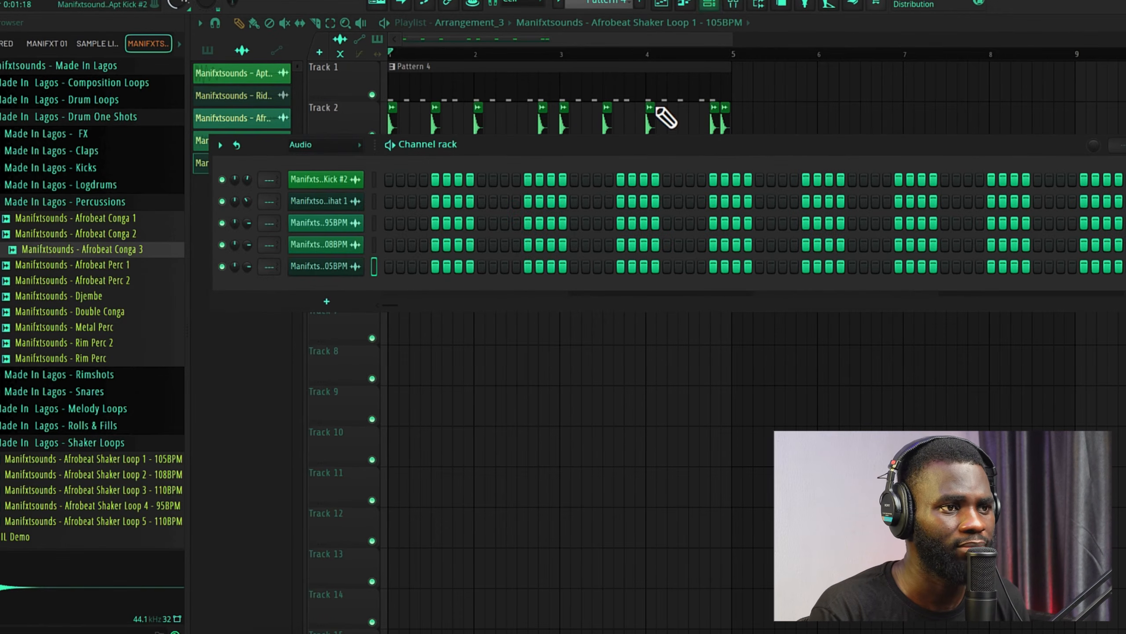
drag(602, 149, 815, 197)
click(571, 195)
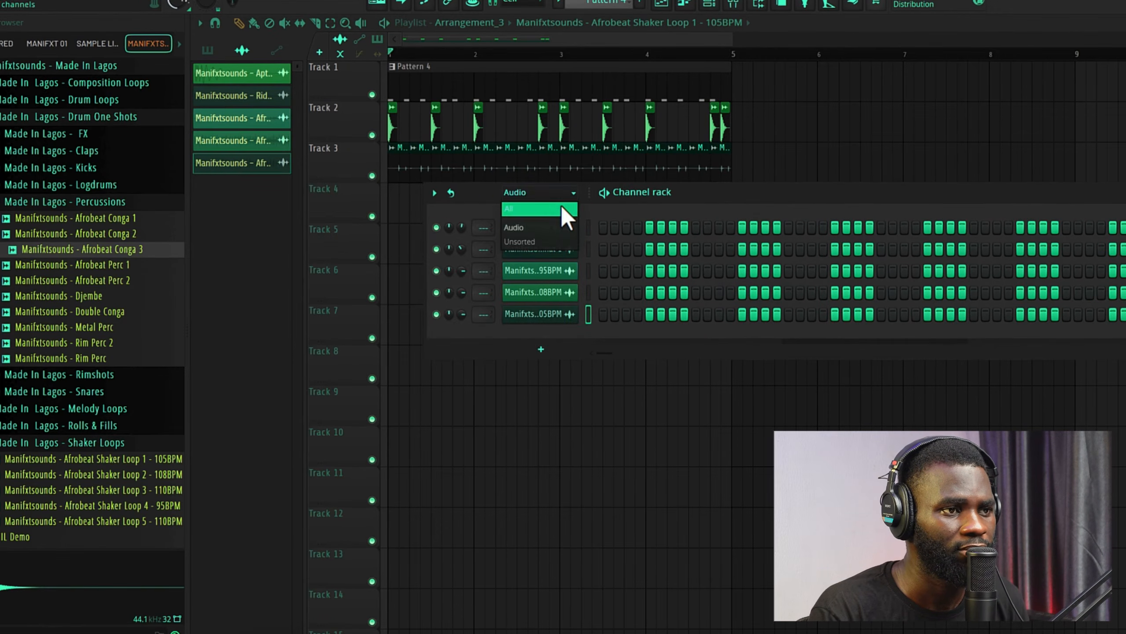
click(558, 207)
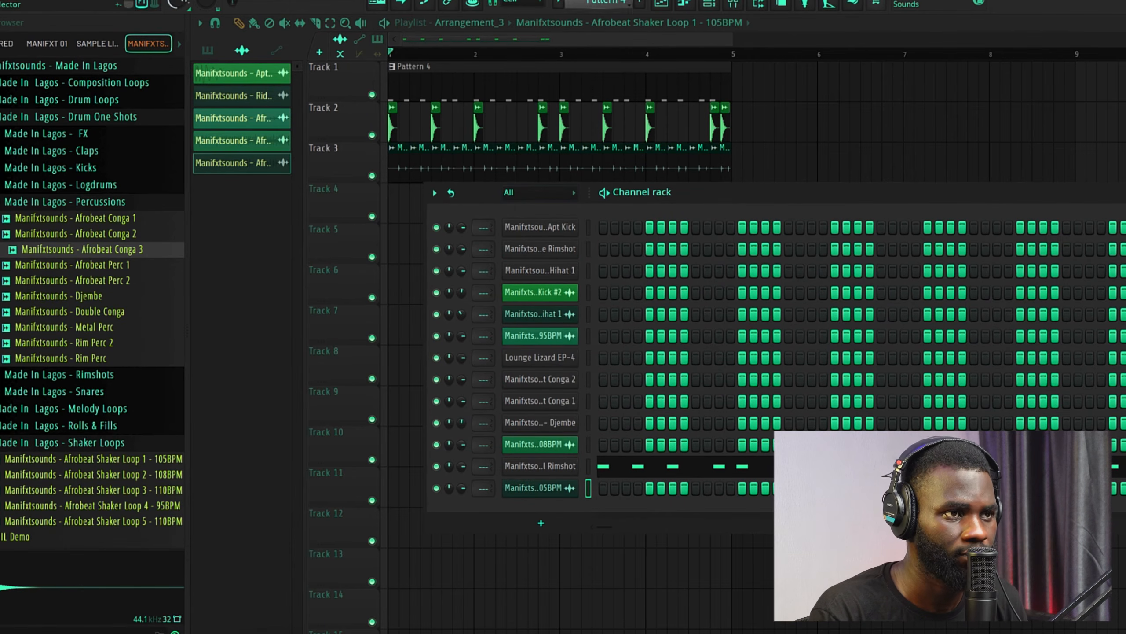
key(space)
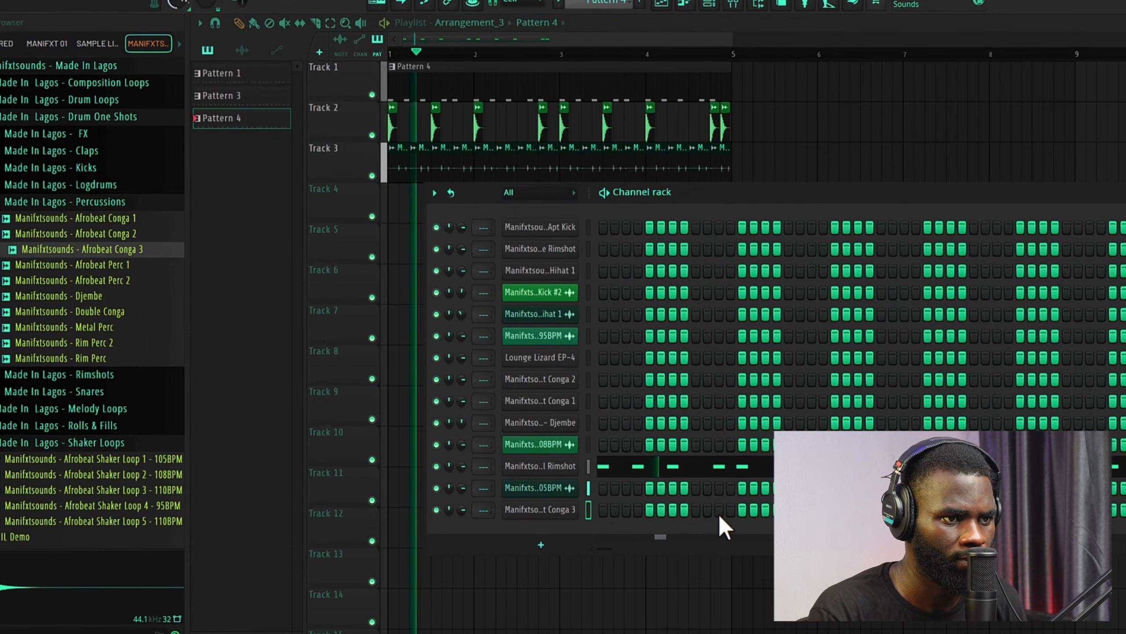
Program Afrobeat Conga 3 hits on steps 9, 11 and 27 of Pattern 4 while listening, and return to the playlist.
click(710, 513)
key(space)
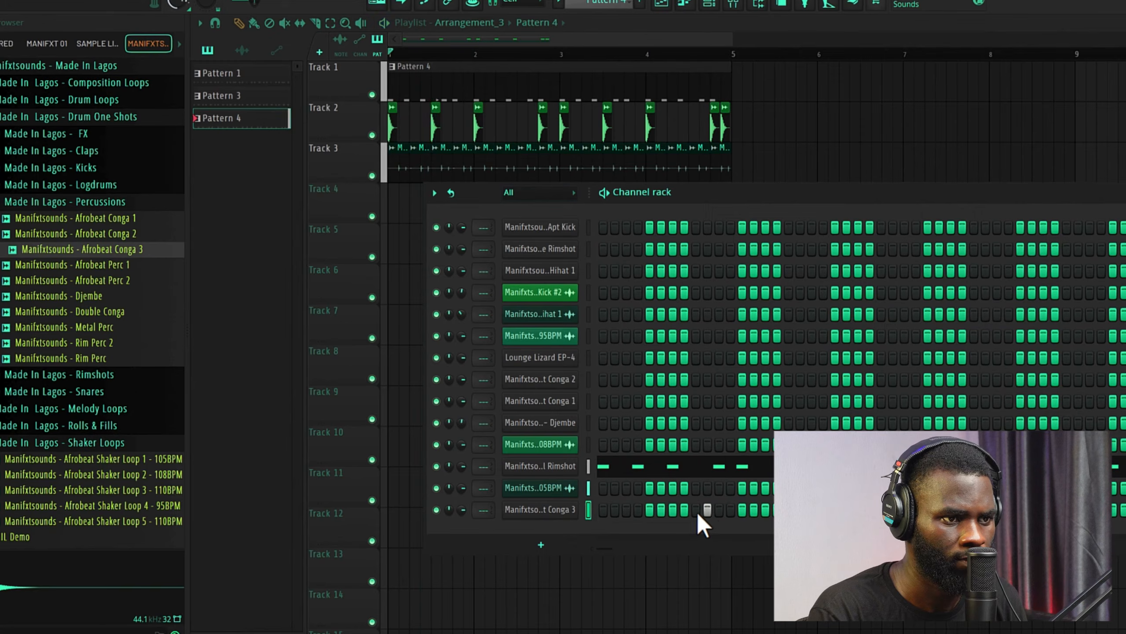
key(space)
click(697, 511)
click(708, 509)
click(720, 509)
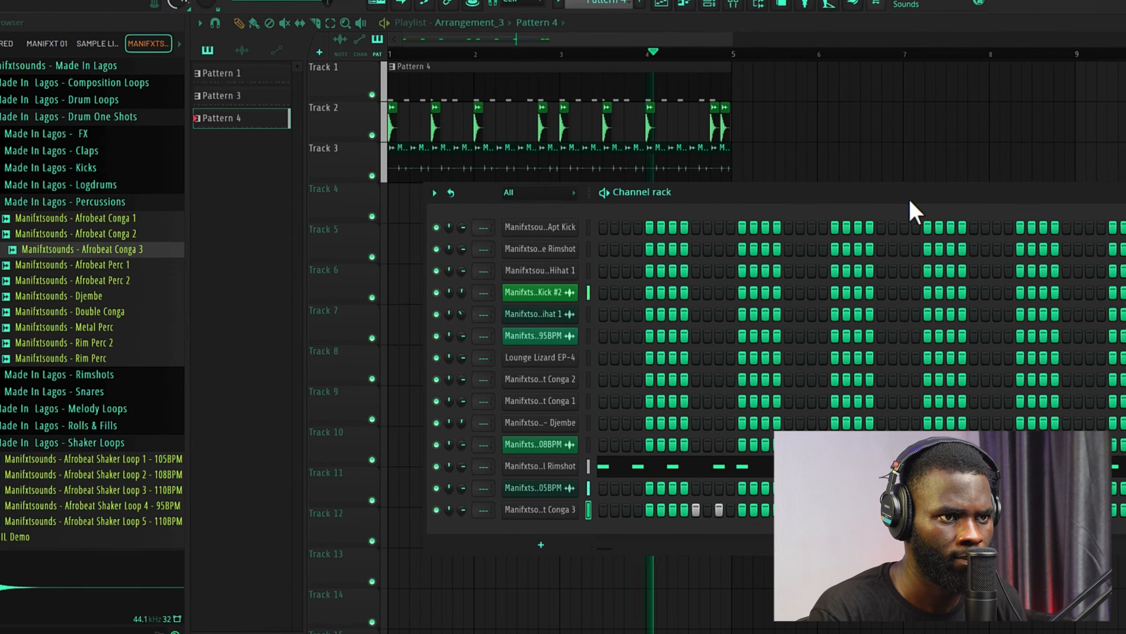
drag(909, 199, 719, 206)
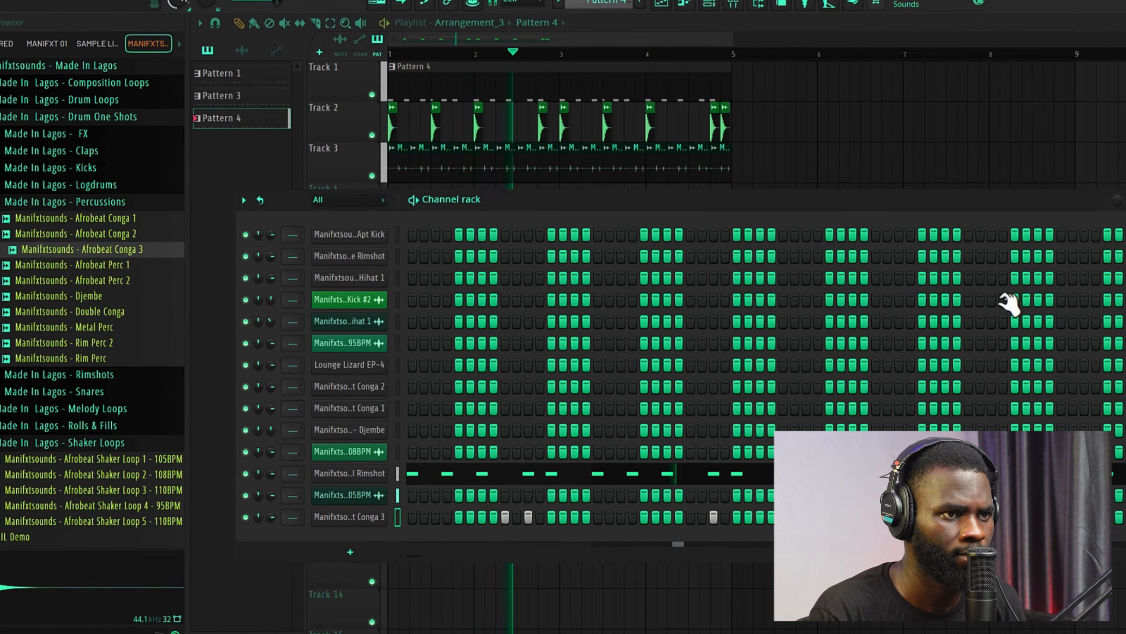
click(804, 154)
right_click(805, 155)
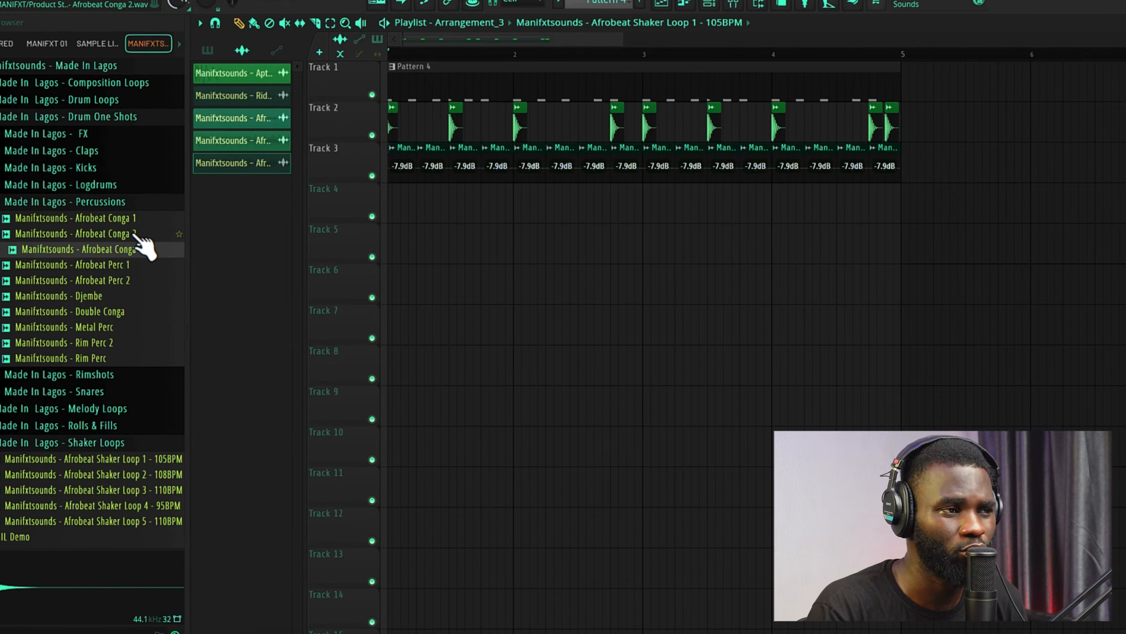
Audition the conga and Afrobeat percs in the channel rack during playback, and add Afrobeat Perc 1 as a channel with a hit on step 7.
click(712, 5)
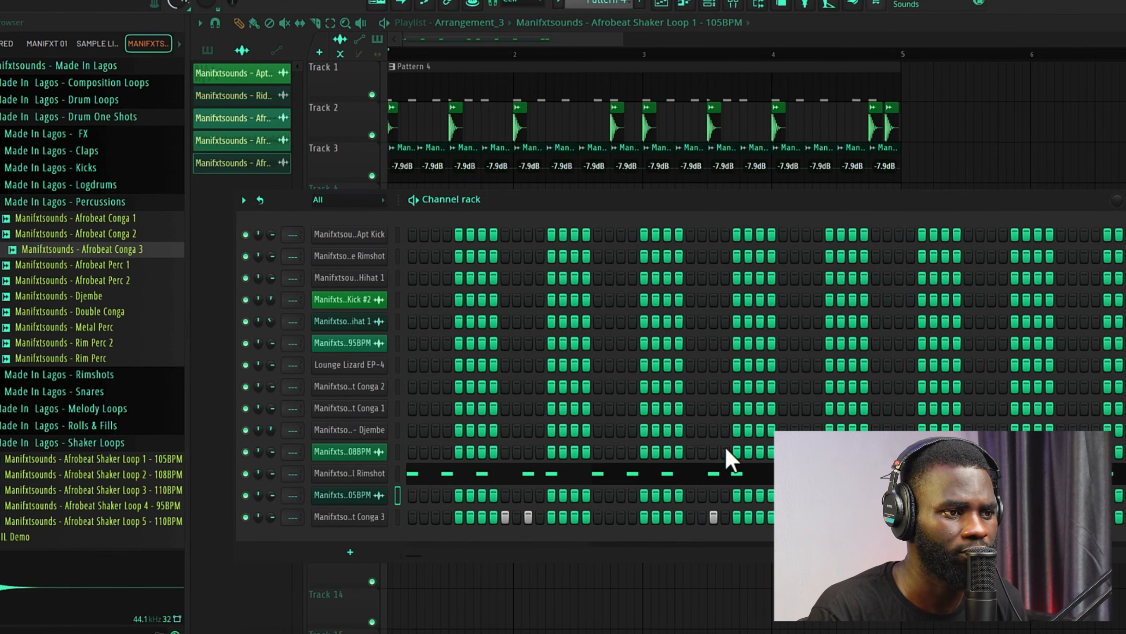
key(space)
click(92, 280)
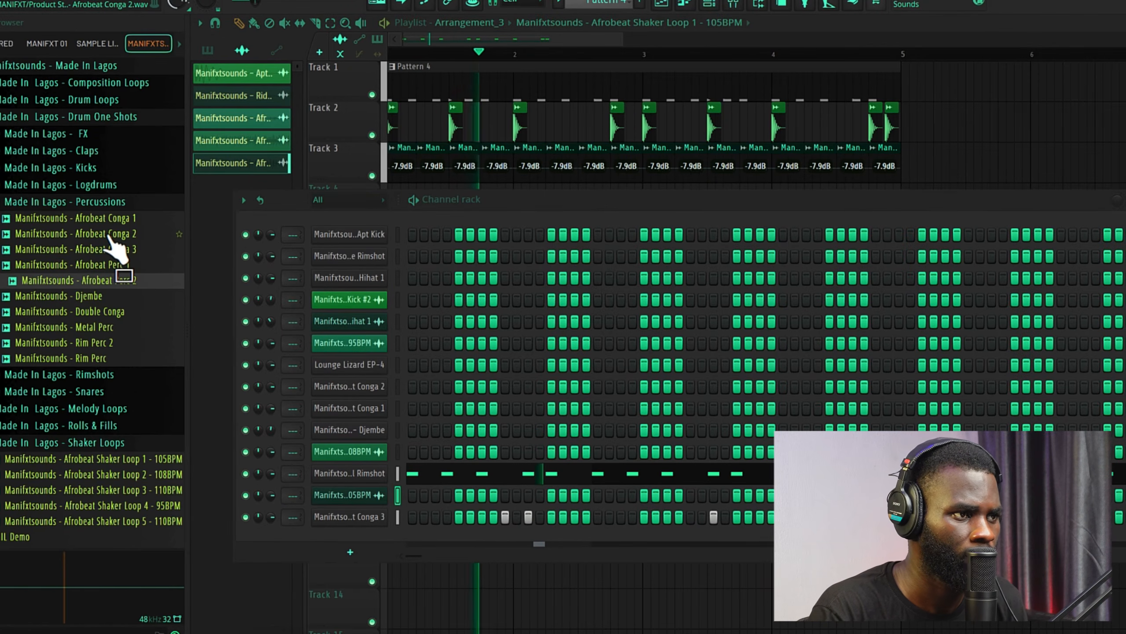
click(109, 235)
click(118, 282)
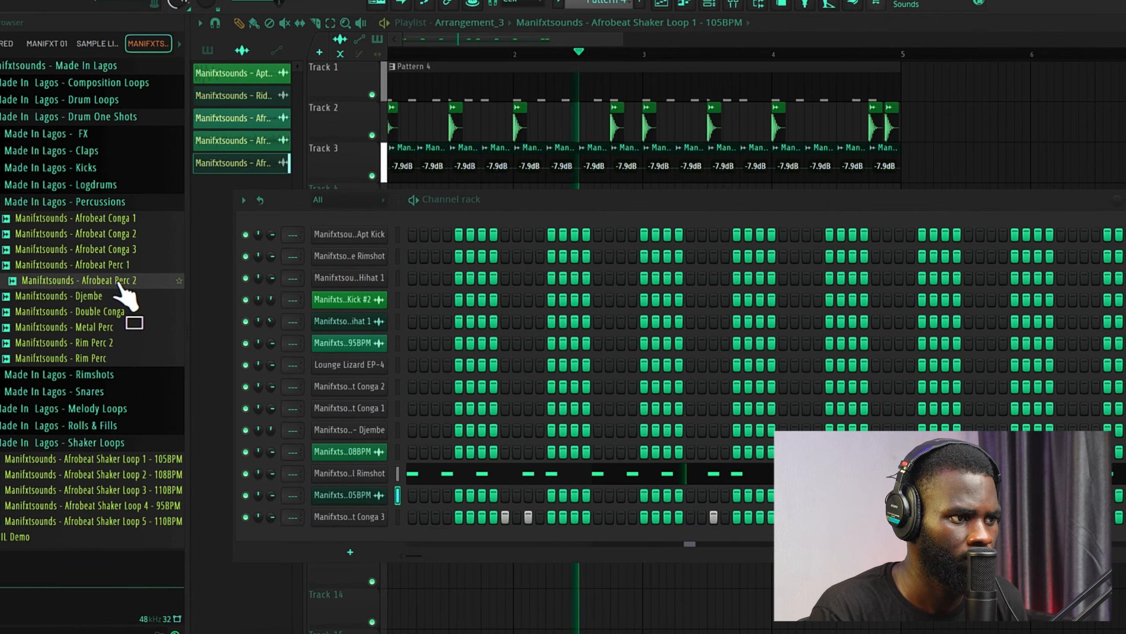
click(122, 269)
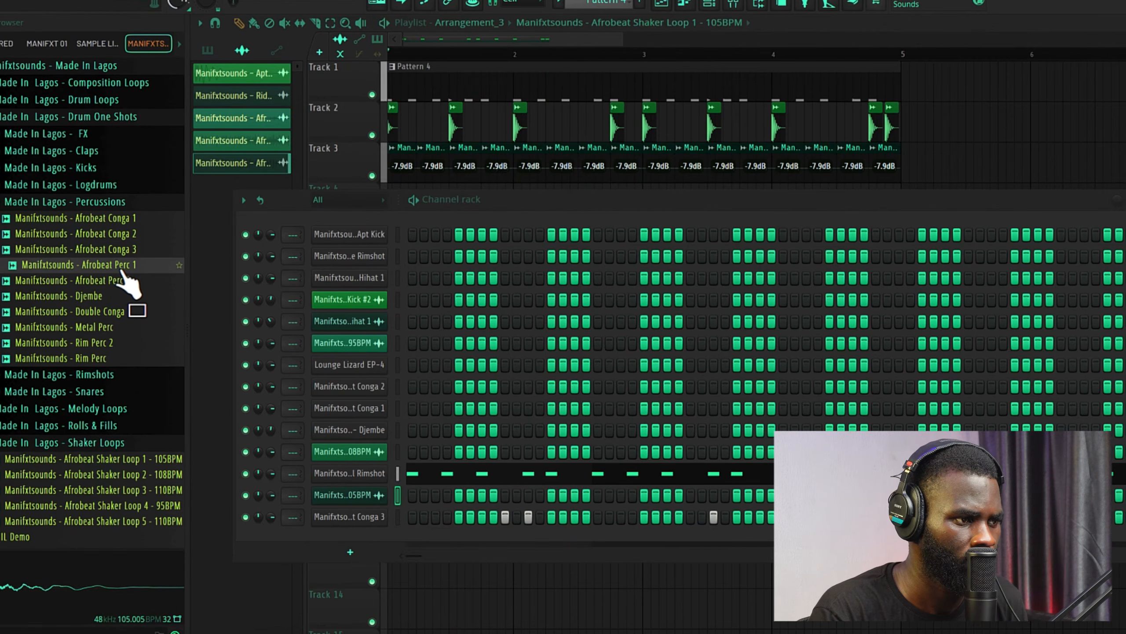
drag(122, 271, 384, 531)
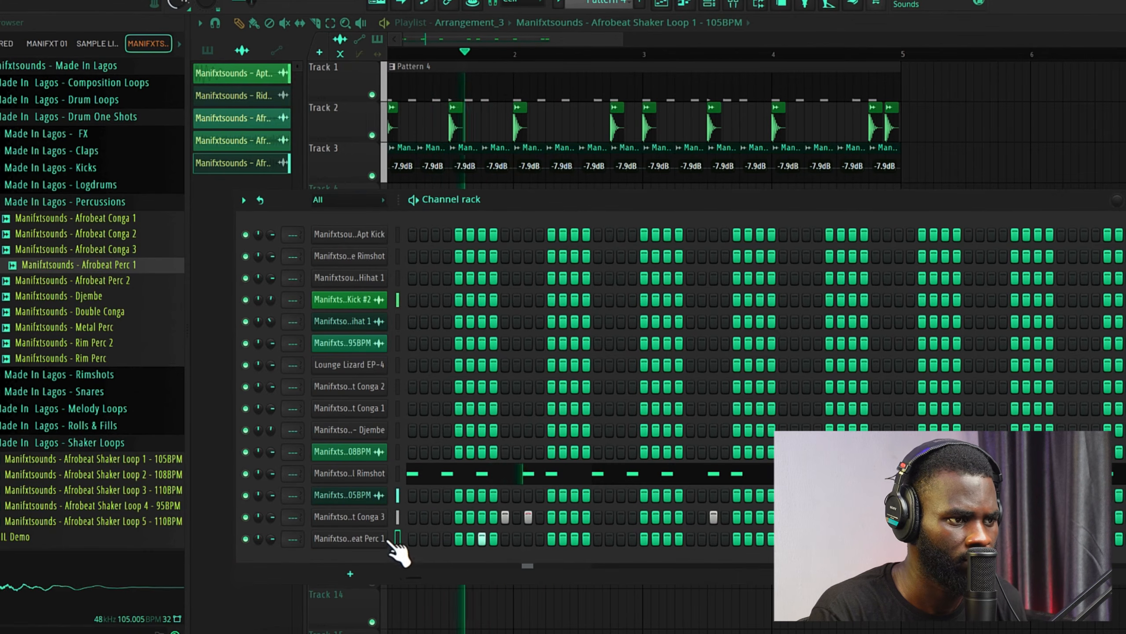
Normalize the Afrobeat Perc 1 sample and add another hit for it on step 23 of Pattern 4 while listening.
click(360, 538)
click(567, 337)
key(space)
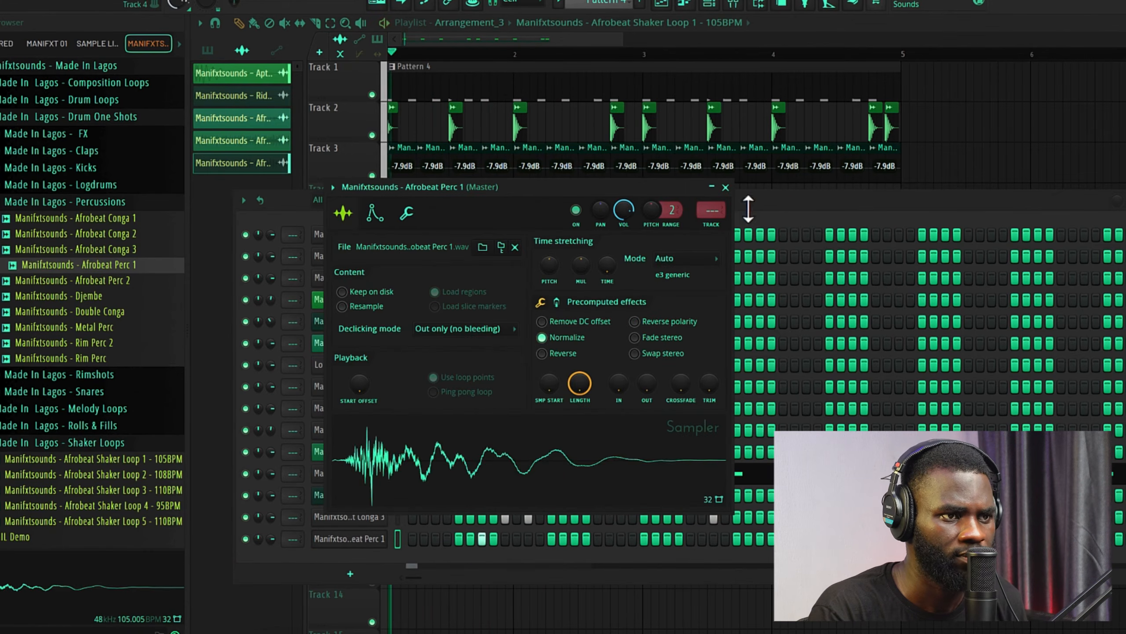
click(726, 187)
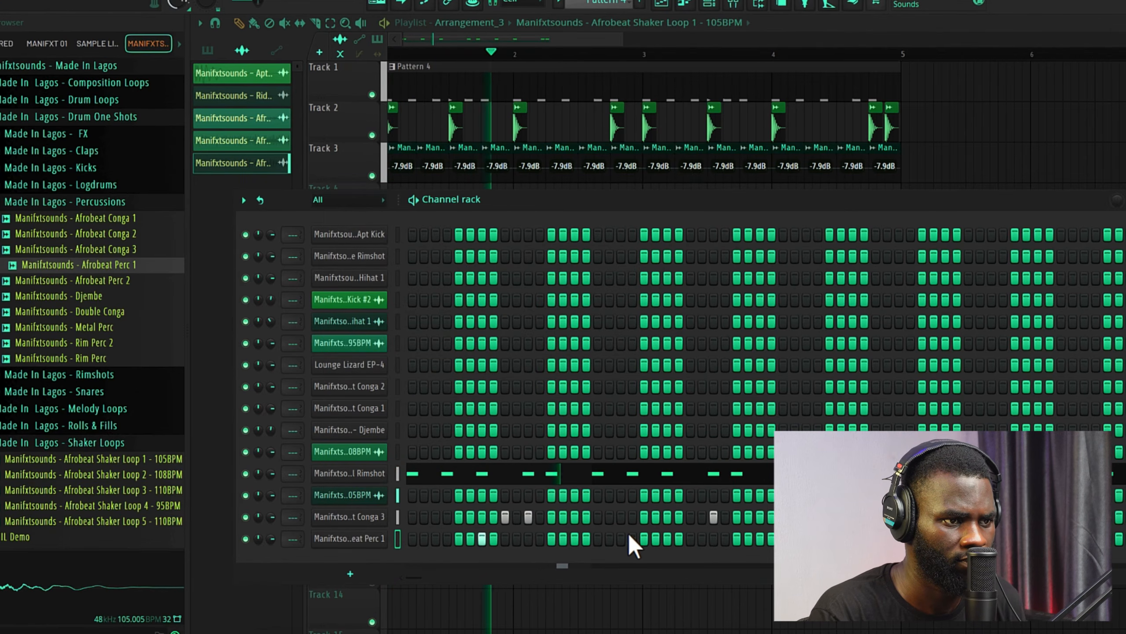
click(668, 539)
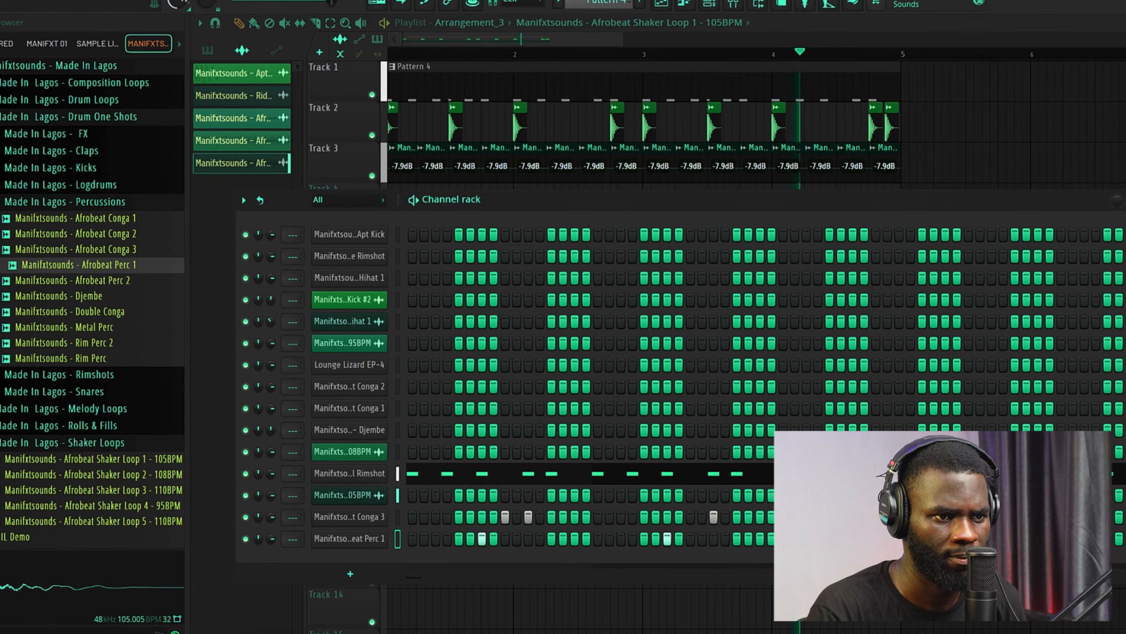
Raise the Afrobeat Perc 1 sample's fade-out to about 46% during playback, close its settings and stop playback.
click(373, 538)
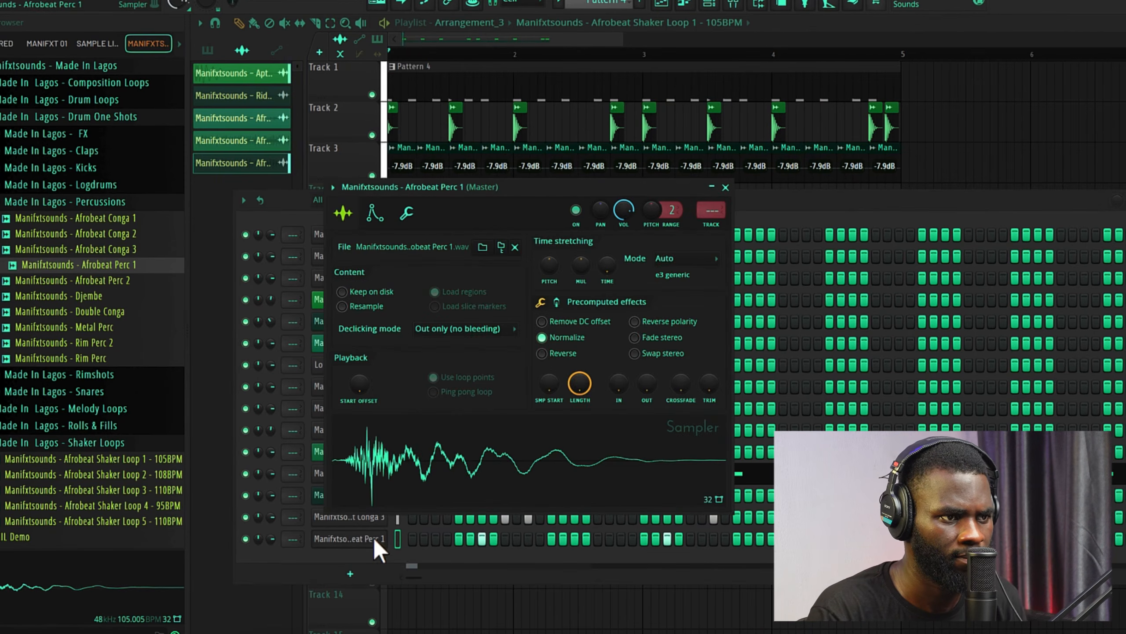
drag(647, 383, 647, 364)
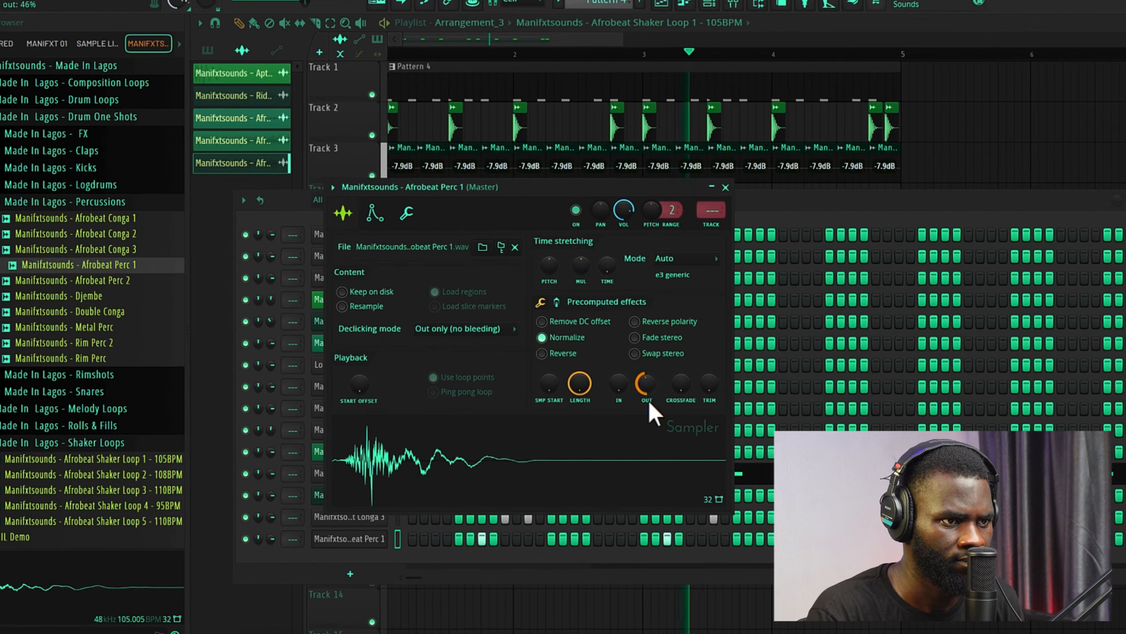
click(726, 187)
key(space)
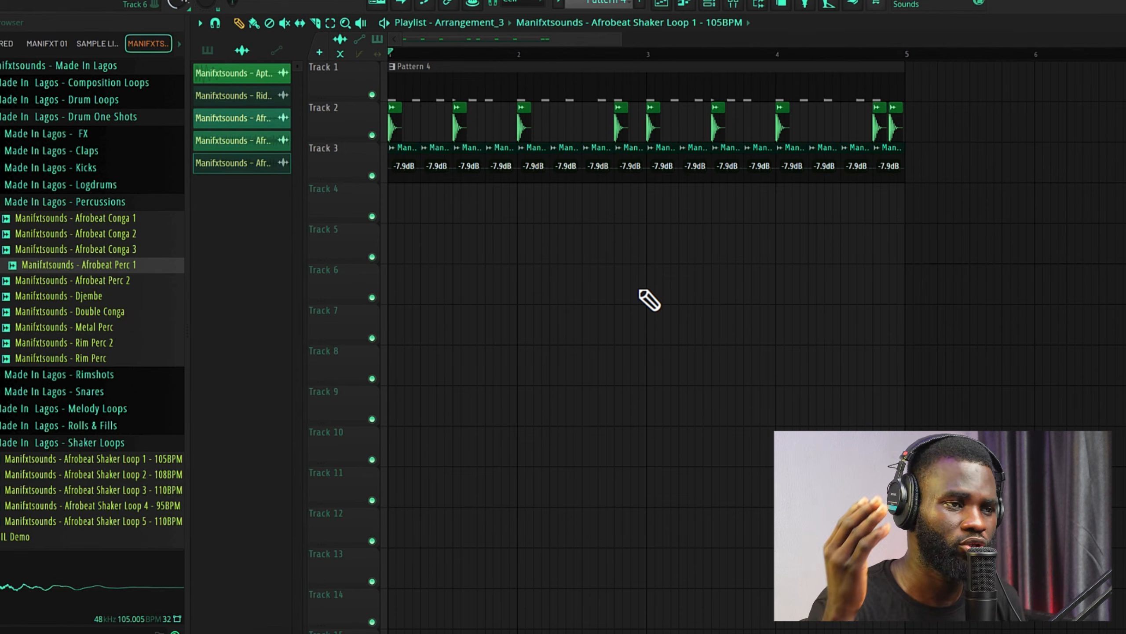
Play the arrangement from the playlist and collapse the Percussions and Drum One Shots folders in the sample browser.
key(space)
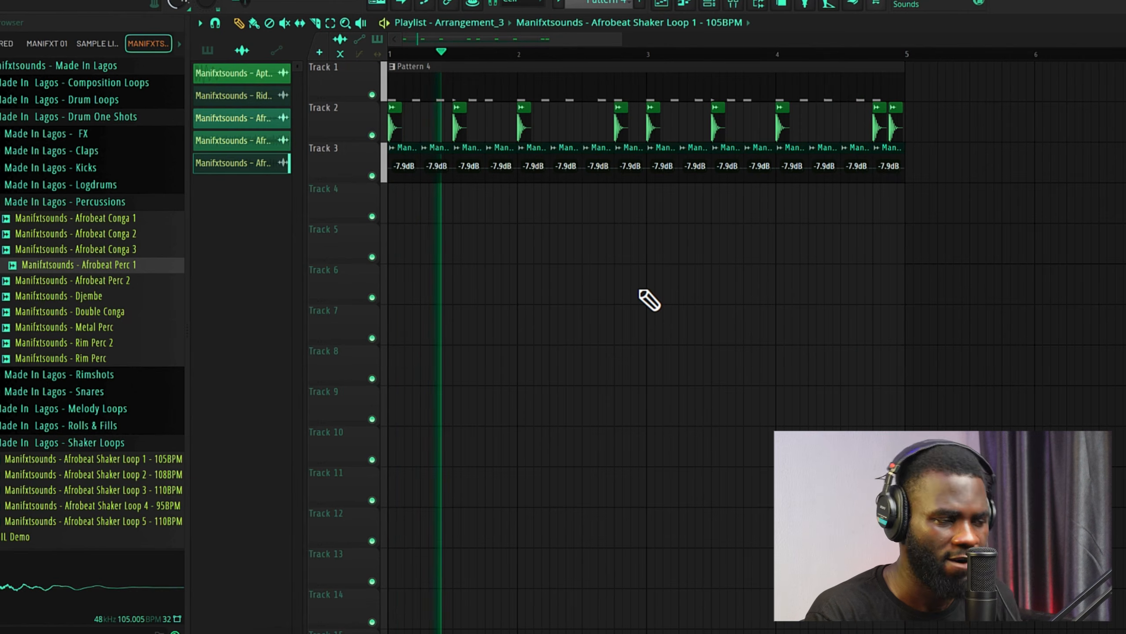
click(148, 199)
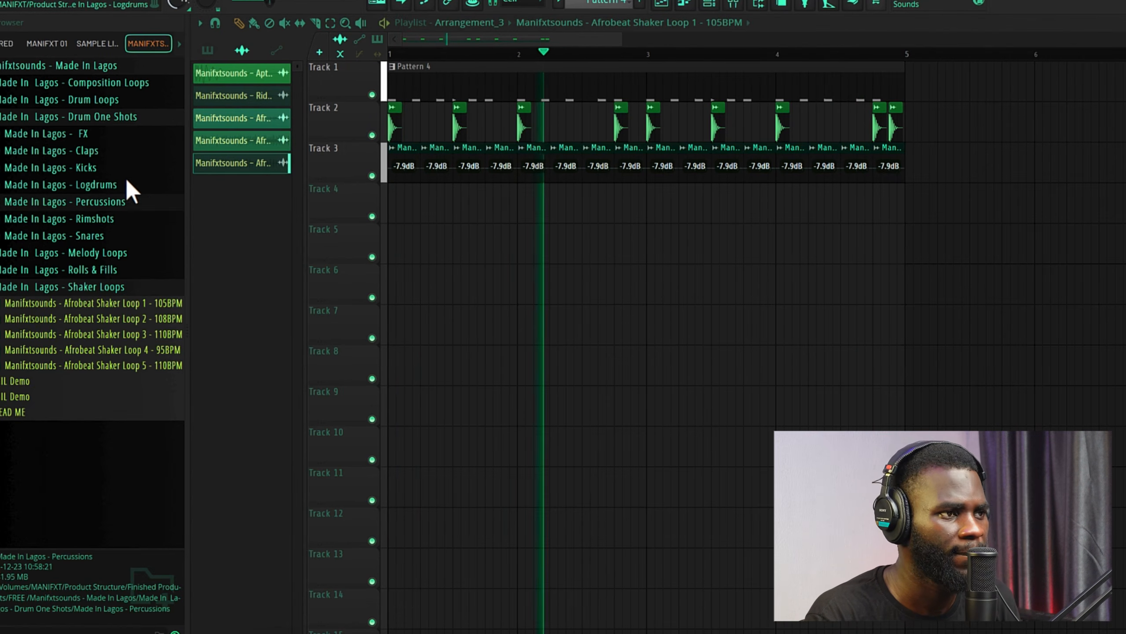
click(102, 122)
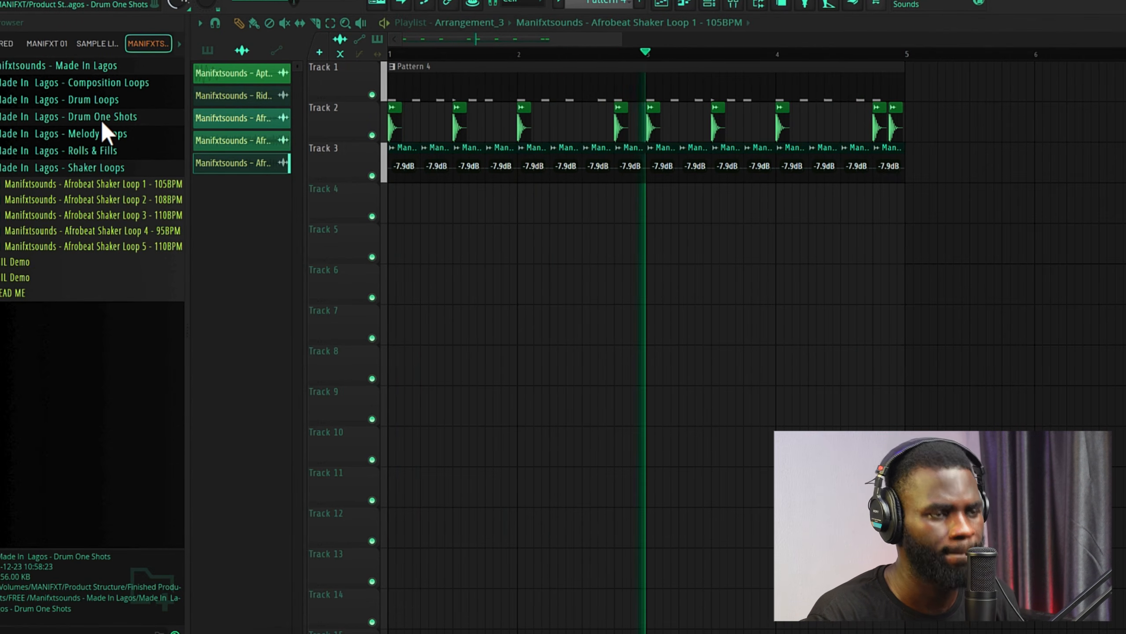